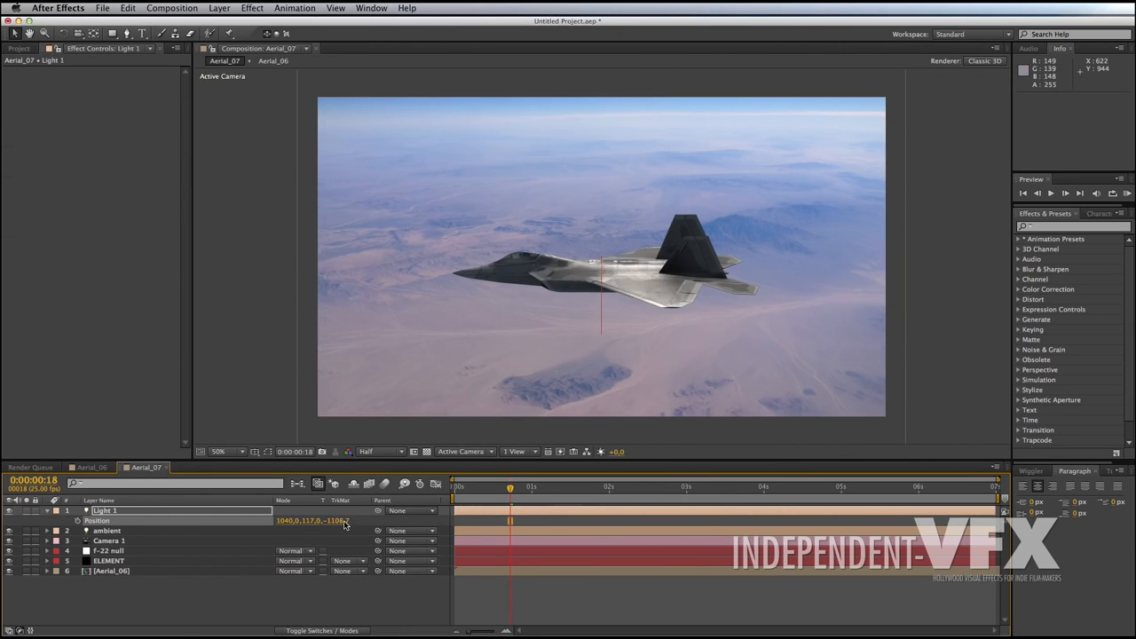
Apply Hue/Saturation to the adjustment layer above the jet scene and set its Master Saturation to 15.
left_click(274, 527)
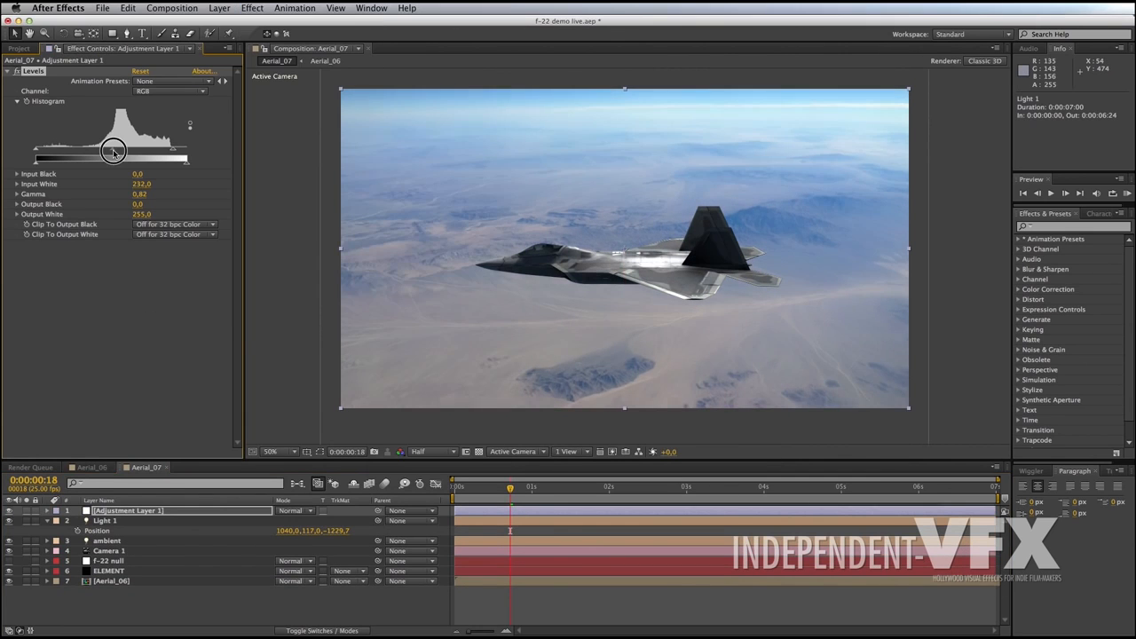
left_click(252, 8)
left_click(417, 368)
left_click_drag(128, 361, 135, 352)
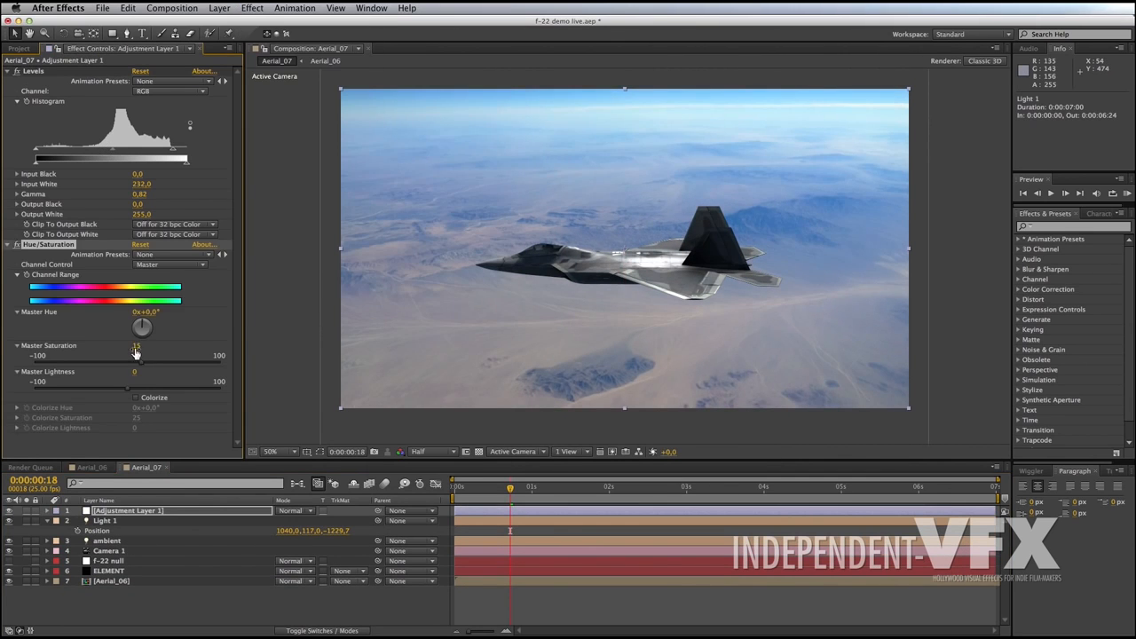
left_click(252, 8)
left_click(406, 307)
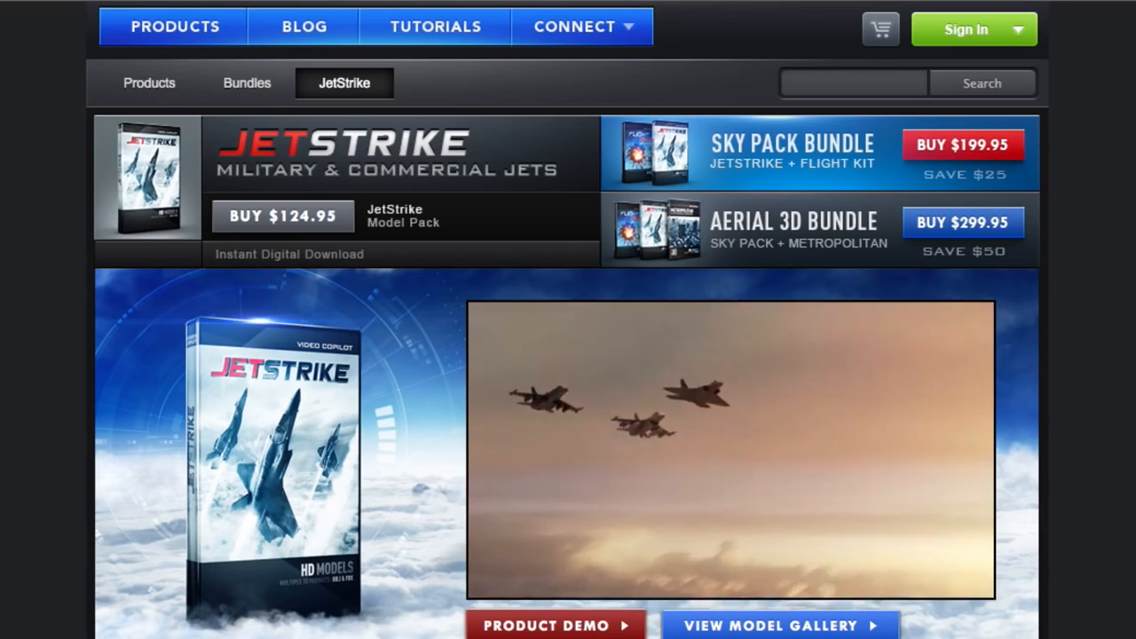
Look through the JetStrike product page and the F-22 reference photos in the browser's open image results.
scroll(566, 320, "down", 4)
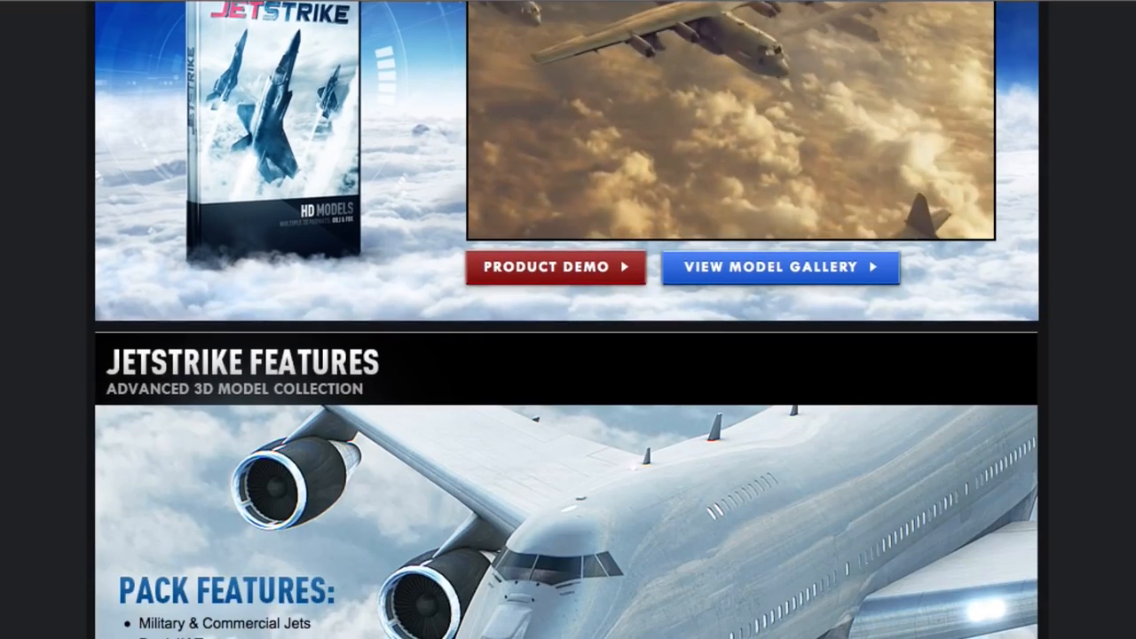
scroll(566, 319, "down", 12)
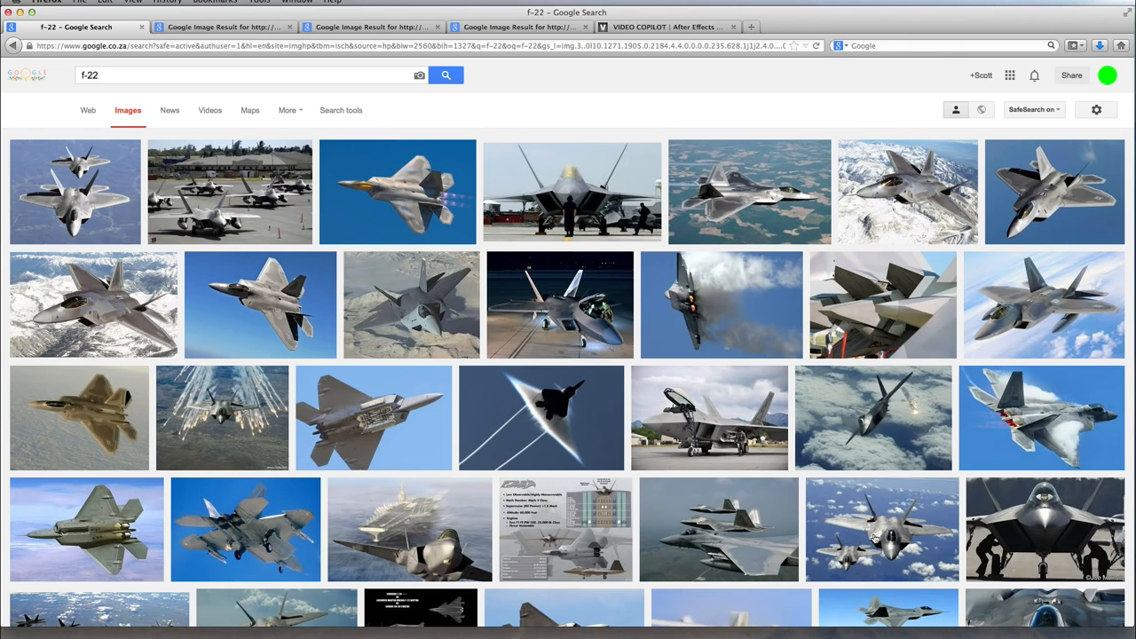
left_click(373, 28)
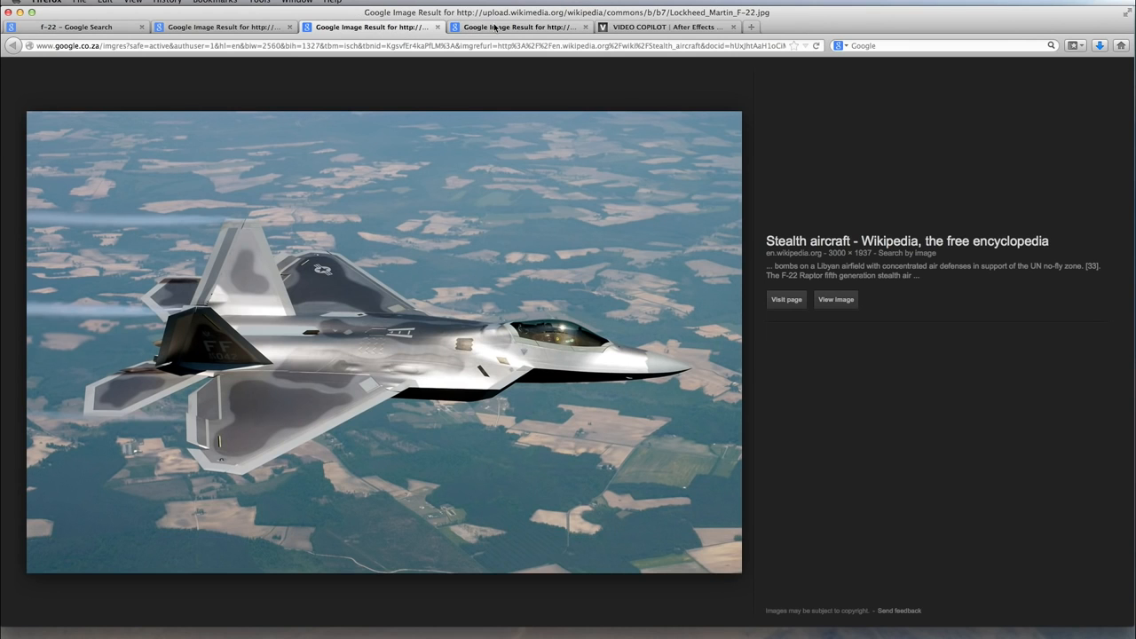
left_click(496, 28)
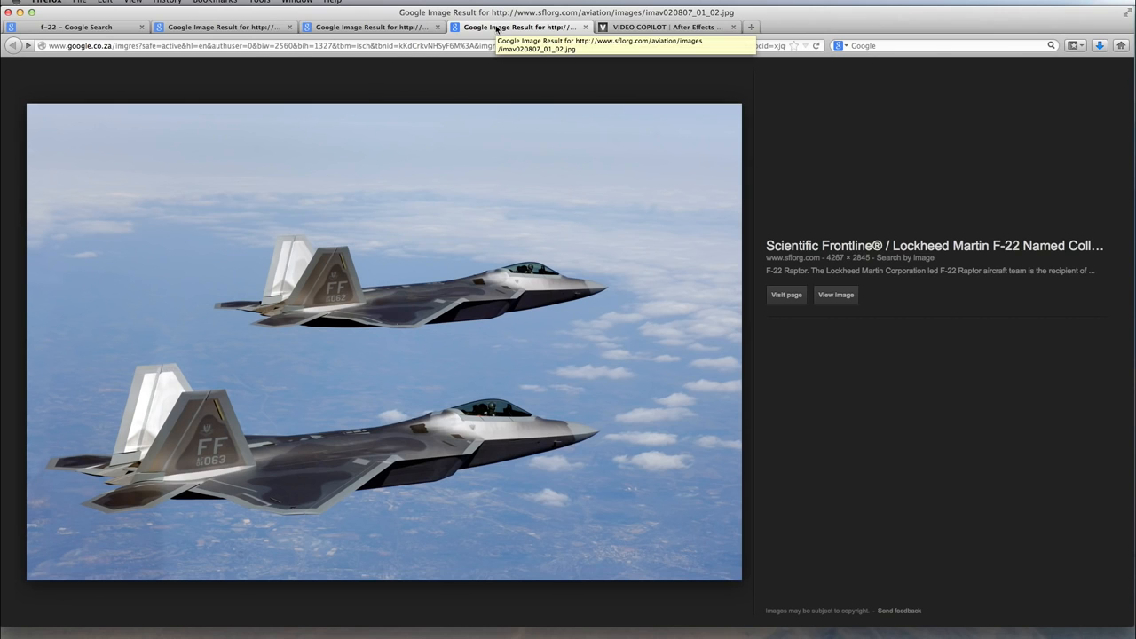
left_click(255, 28)
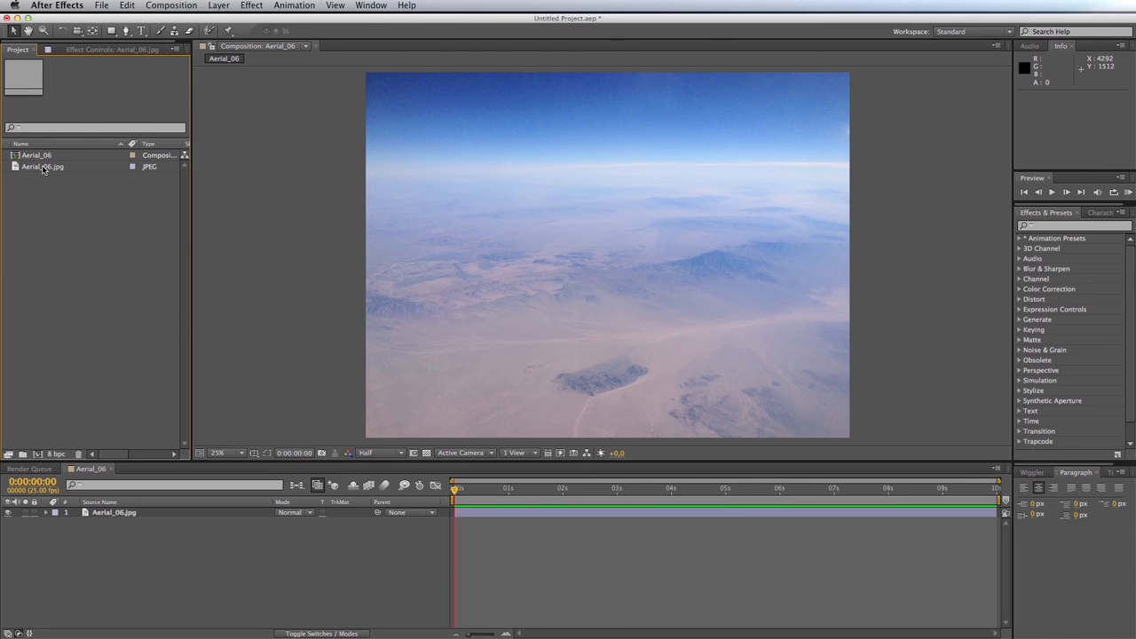
Create a new composition from the Aerial_06 composition so that it is nested as a layer.
left_click(115, 512)
left_click(36, 156)
left_click_drag(14, 158, 38, 454)
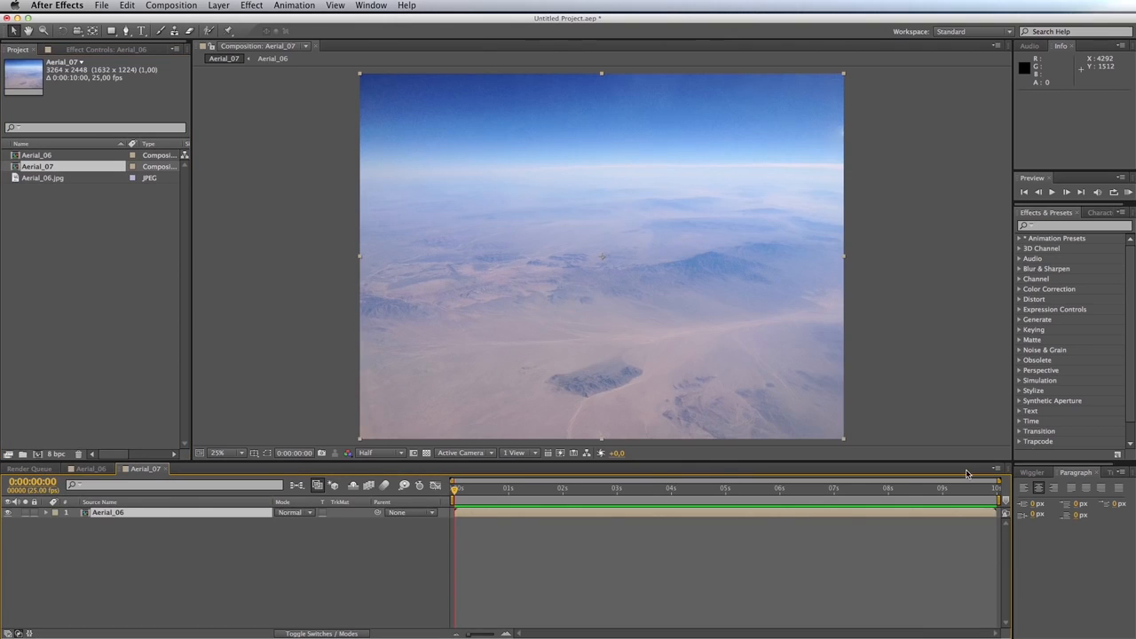
Configure the new Aerial_07 composition with the HDTV 1080 25 preset and a duration of 0:00:07:00.
left_click(995, 469)
left_click(1060, 540)
left_click(337, 350)
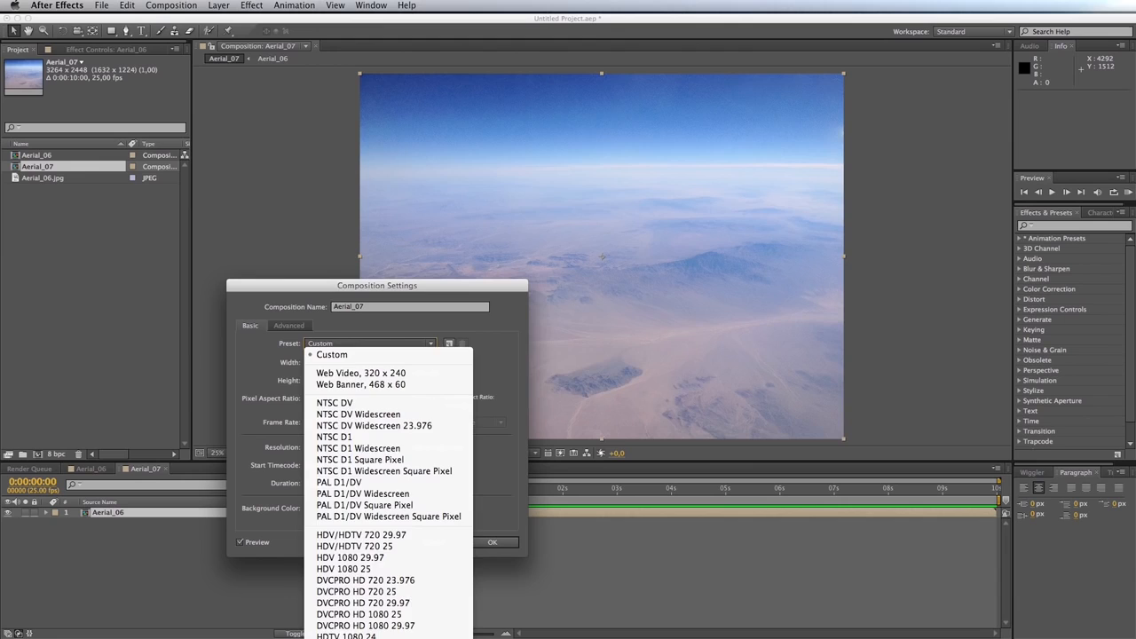
left_click(456, 473)
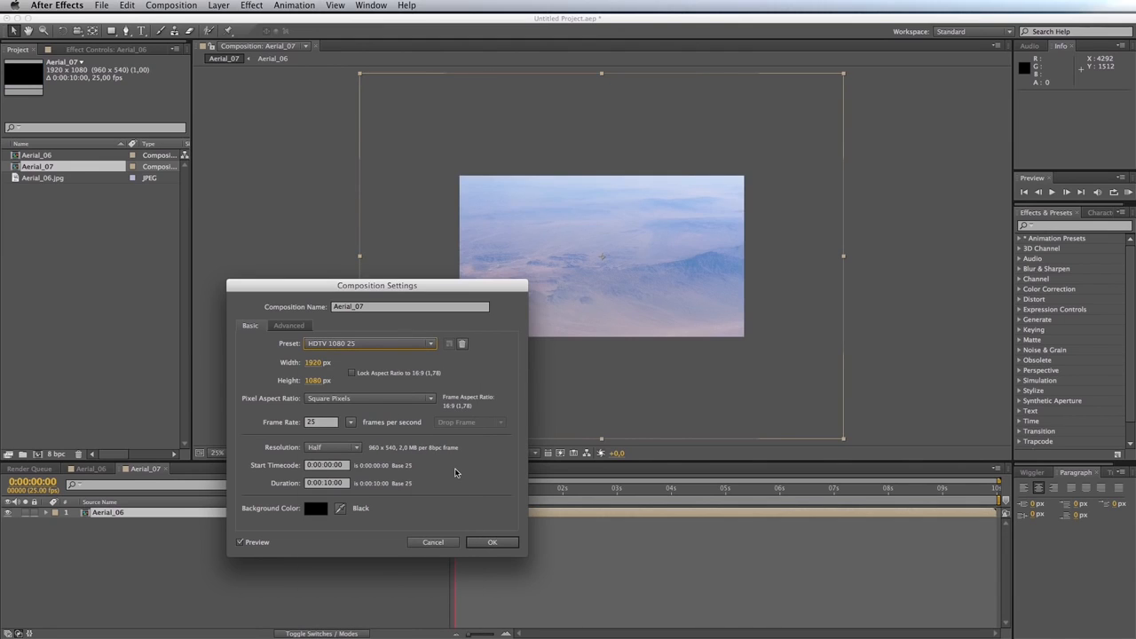
left_click(333, 483)
key("BackSpace")
key("BackSpace")
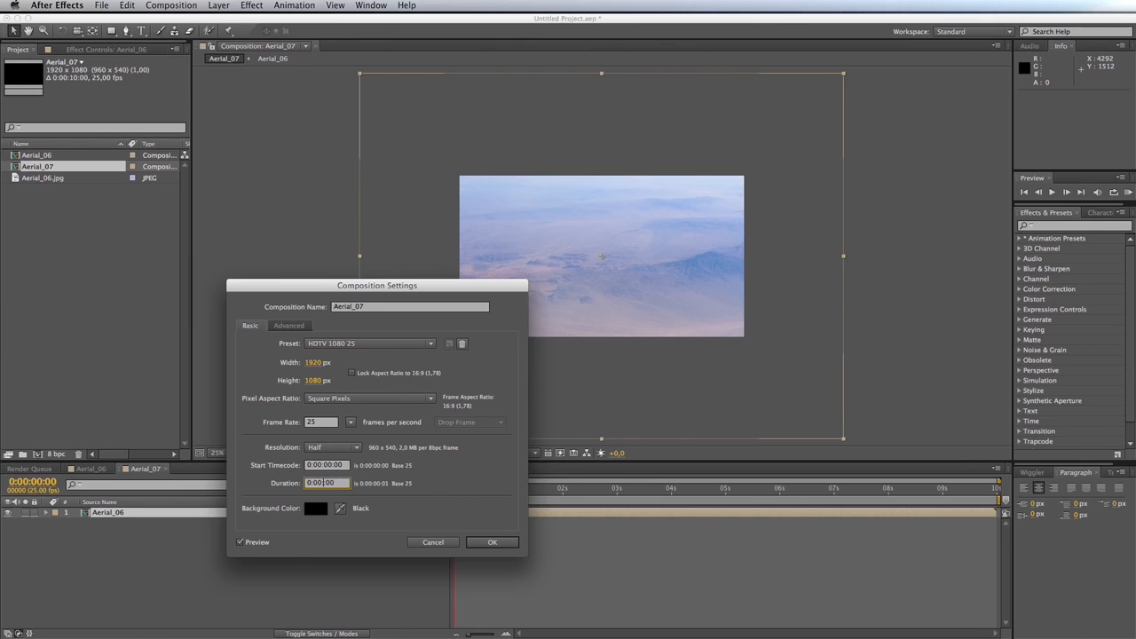
type("07")
left_click(488, 542)
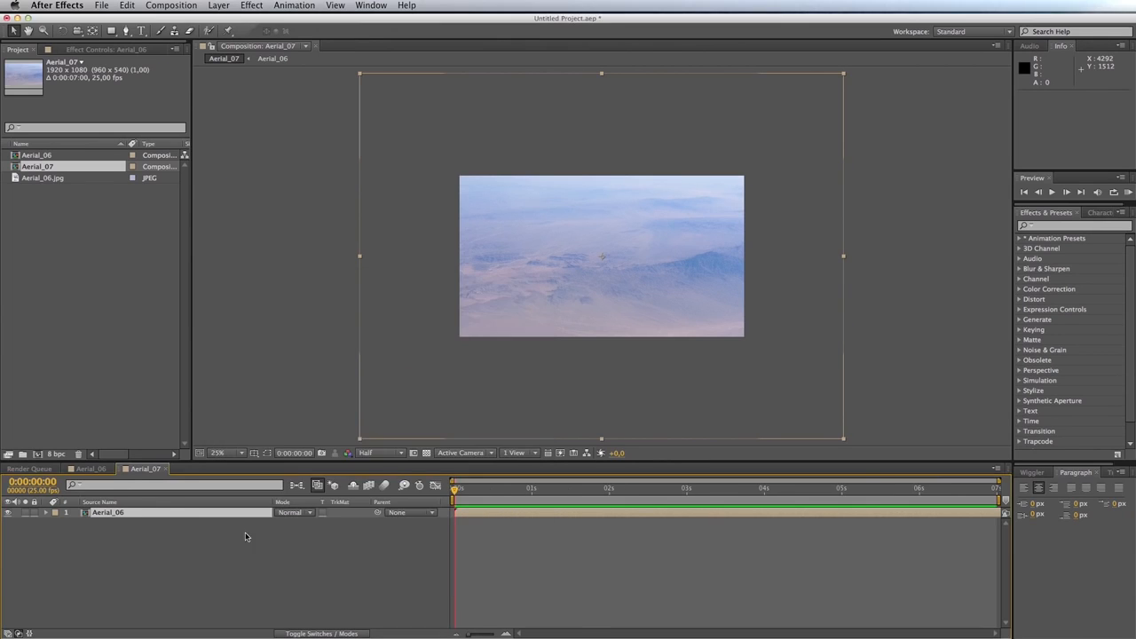
Scale the Aerial_06 layer to 63% and shift it slightly upward in the frame.
key("s")
left_click_drag(294, 522, 277, 525)
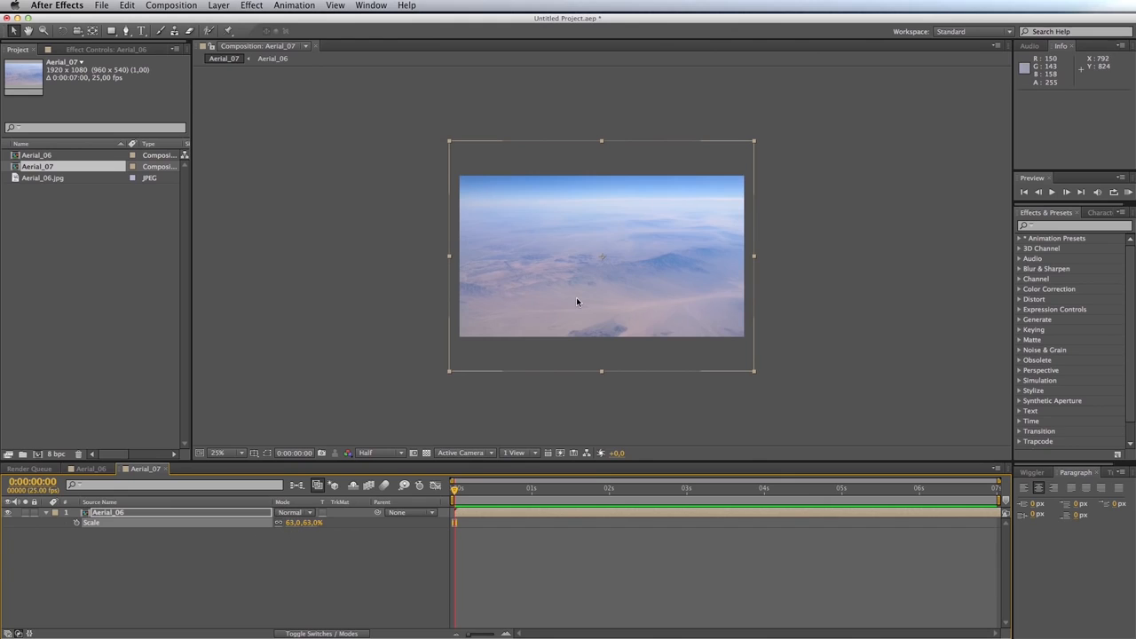
mouse_move(576, 299)
left_mouse_down()
mouse_move(579, 284)
mouse_move(578, 297)
left_mouse_up()
left_click(204, 565)
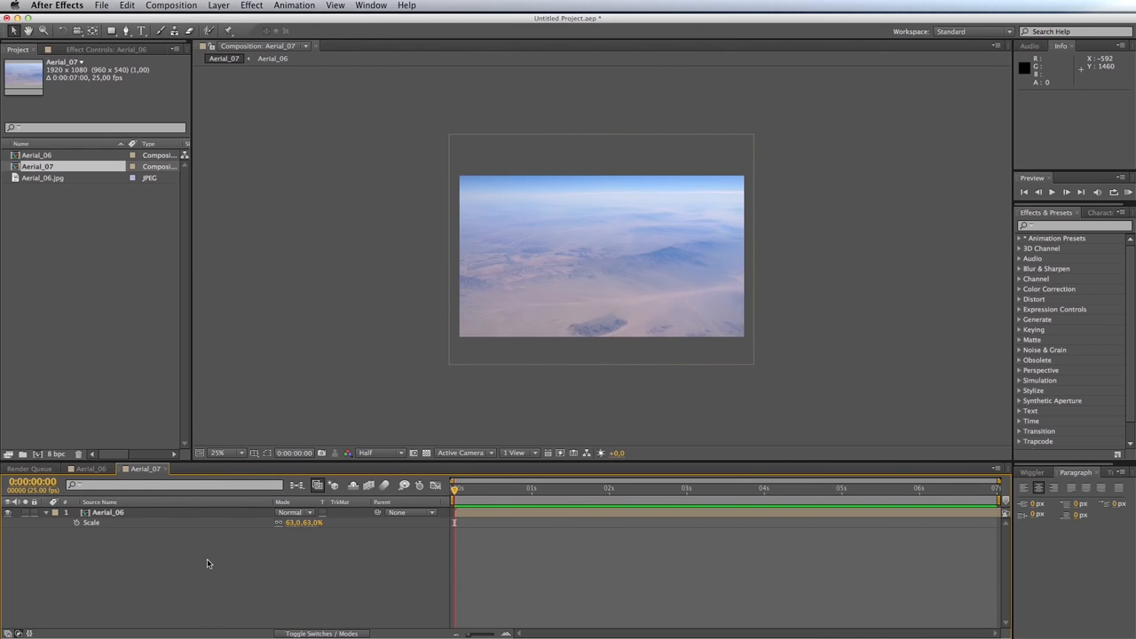
Apply Corner Pin to Aerial_06, moving the lower left point to about (-508, 2448) and the upper left to about (216, 13).
left_click(115, 514)
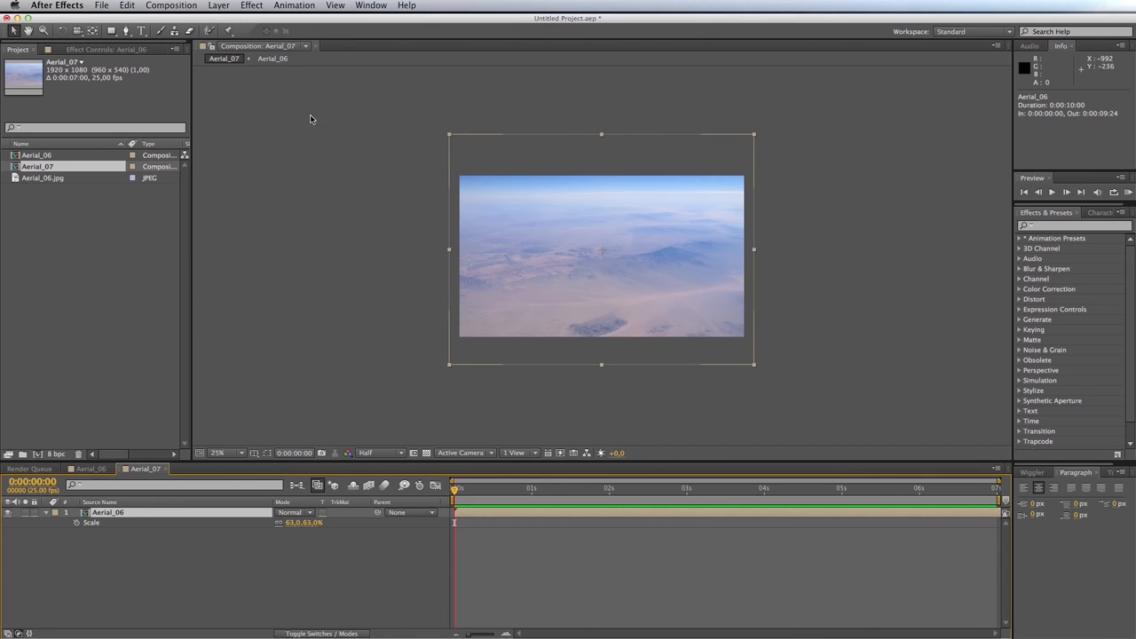
left_click(253, 7)
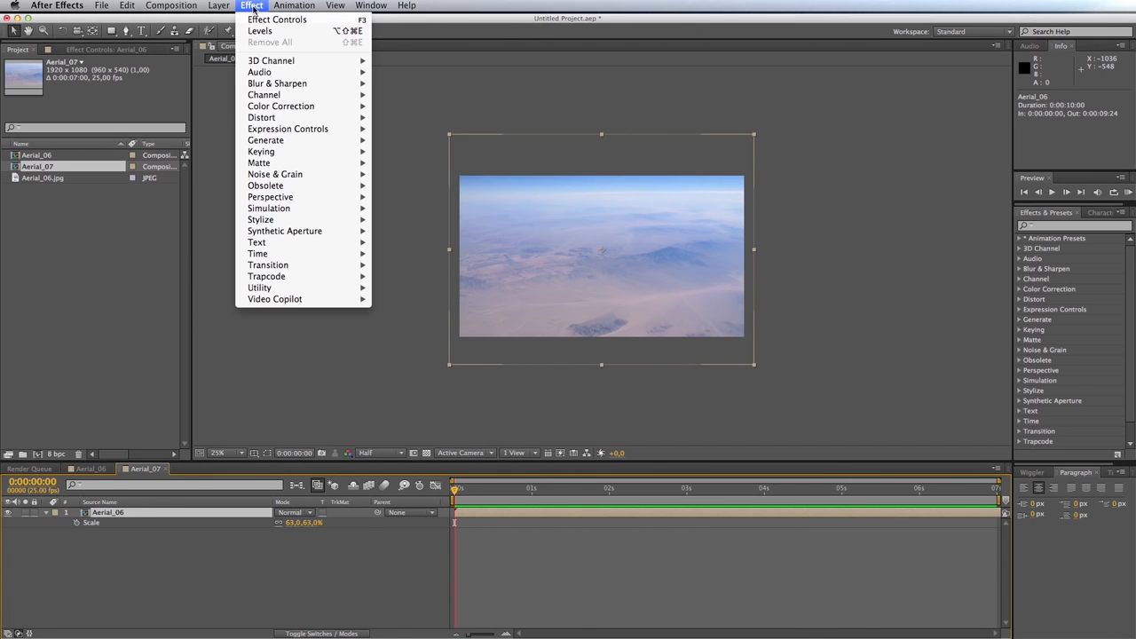
mouse_move(280, 118)
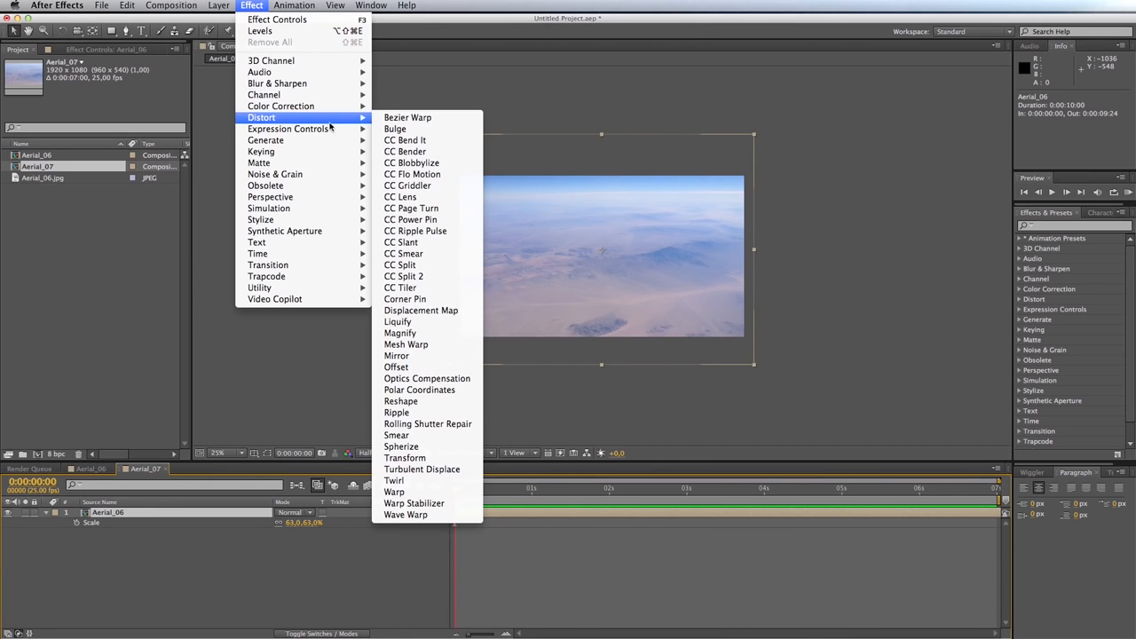
left_click(405, 299)
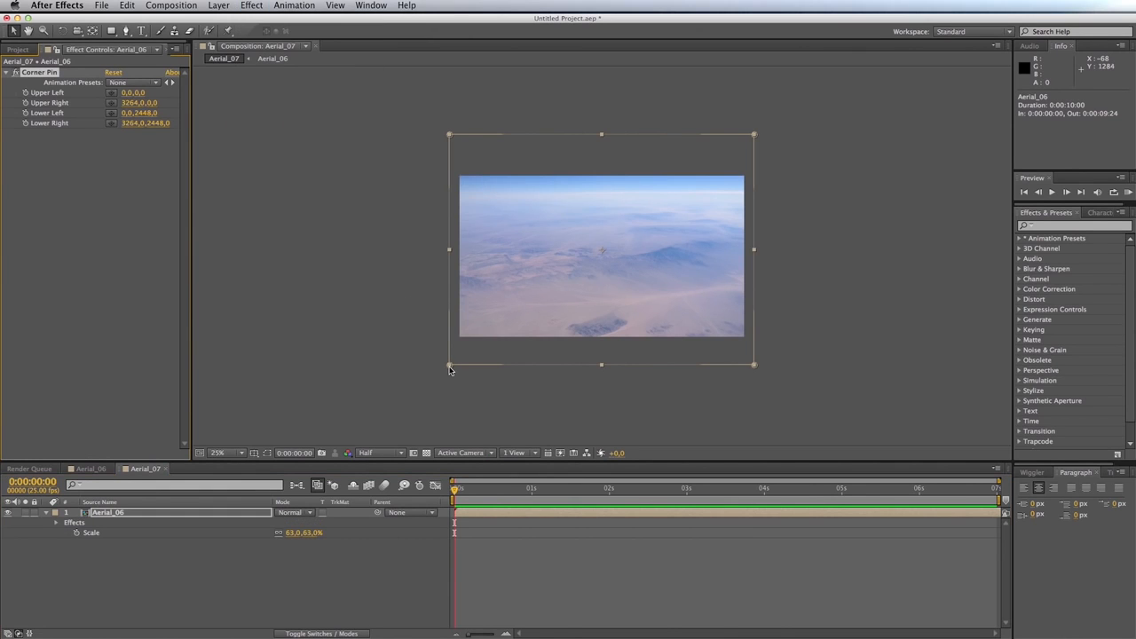
left_click_drag(450, 369, 401, 366)
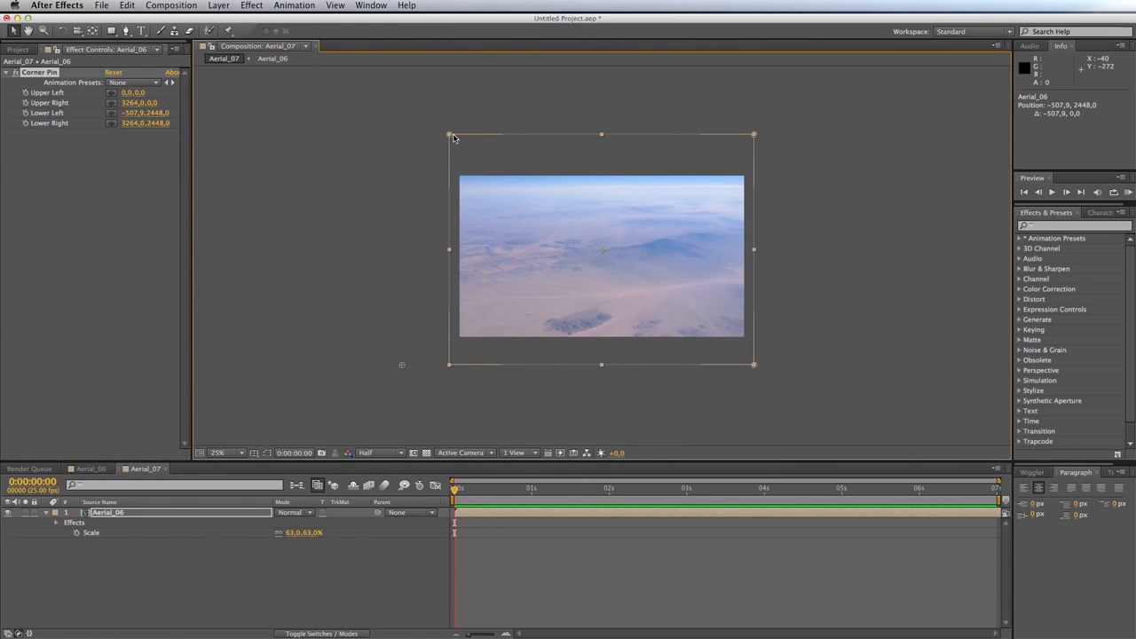
mouse_move(449, 138)
left_mouse_down()
mouse_move(478, 140)
mouse_move(468, 137)
left_mouse_up()
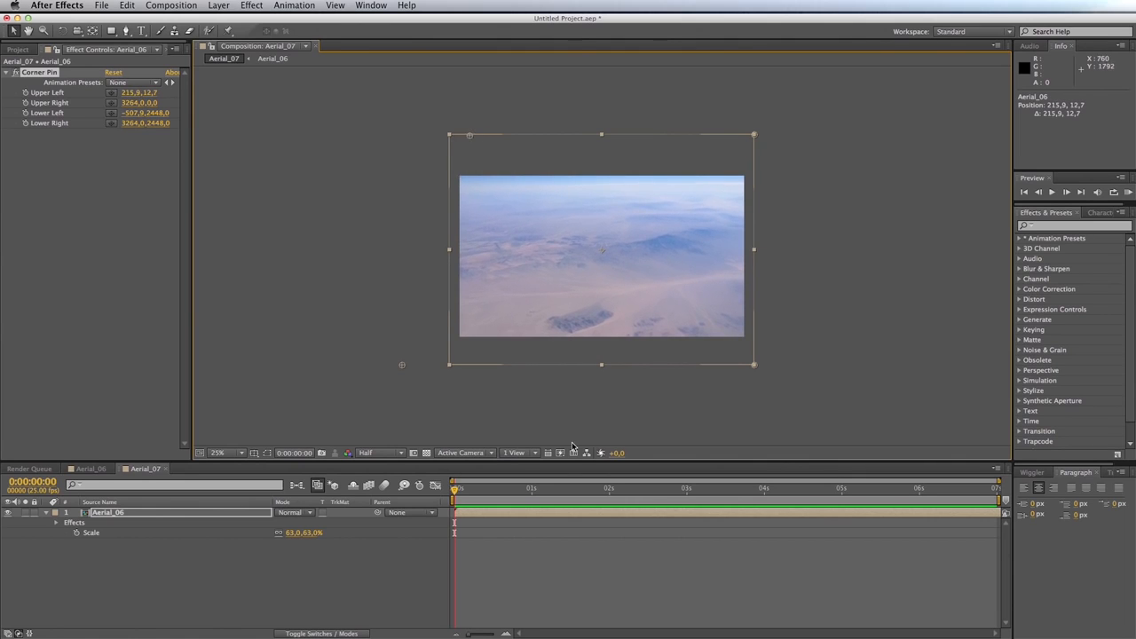
Enable keyframing for all four Corner Pin points of Aerial_06 at the first frame.
left_click(57, 524)
left_click(67, 532)
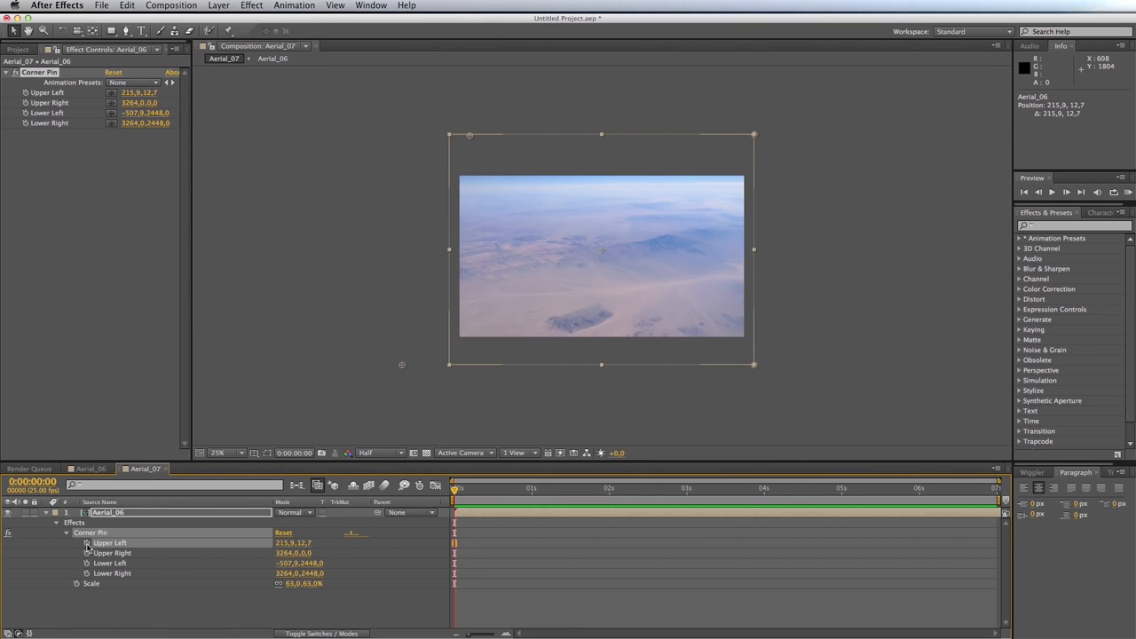
left_click(87, 542)
left_click(87, 553)
left_click(87, 563)
left_click(87, 573)
At 0:00:06:24, move Corner Pin to about upper left (-25, -19), upper right (3074, 6), lower left (0, 2429), lower right (3747, 2461).
left_click_drag(461, 492, 1003, 498)
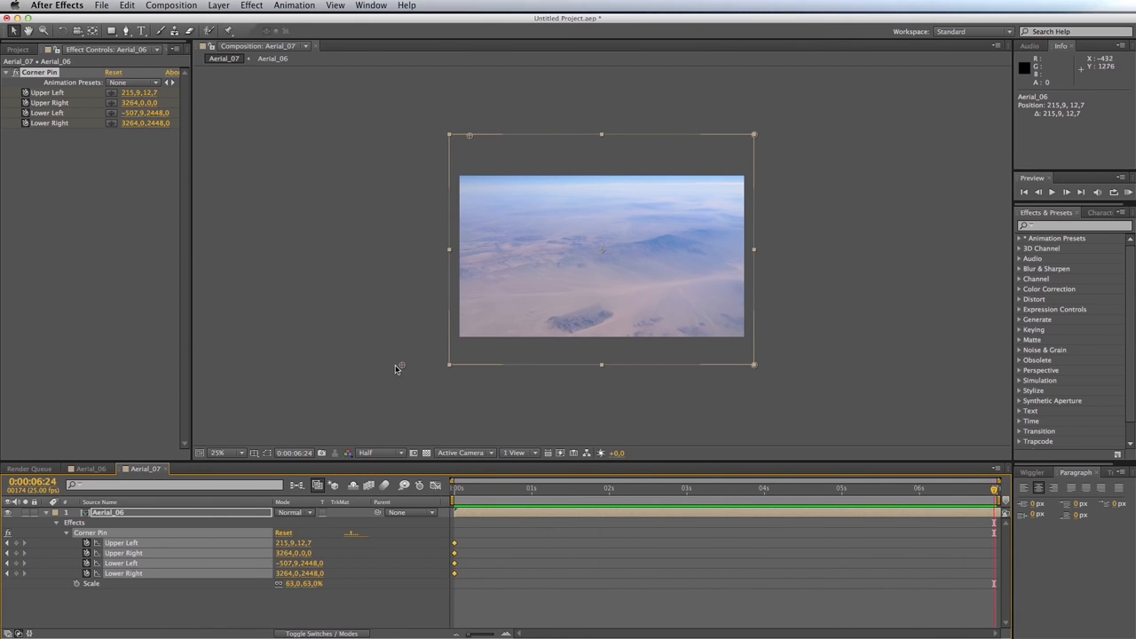
left_click_drag(399, 368, 450, 368)
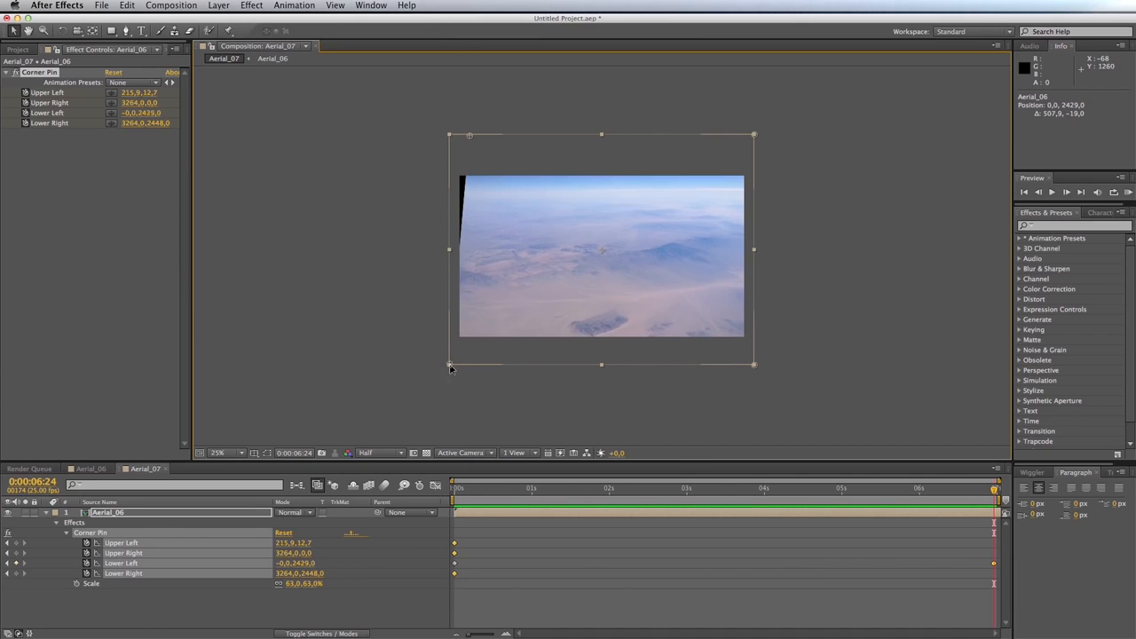
left_click_drag(470, 138, 449, 135)
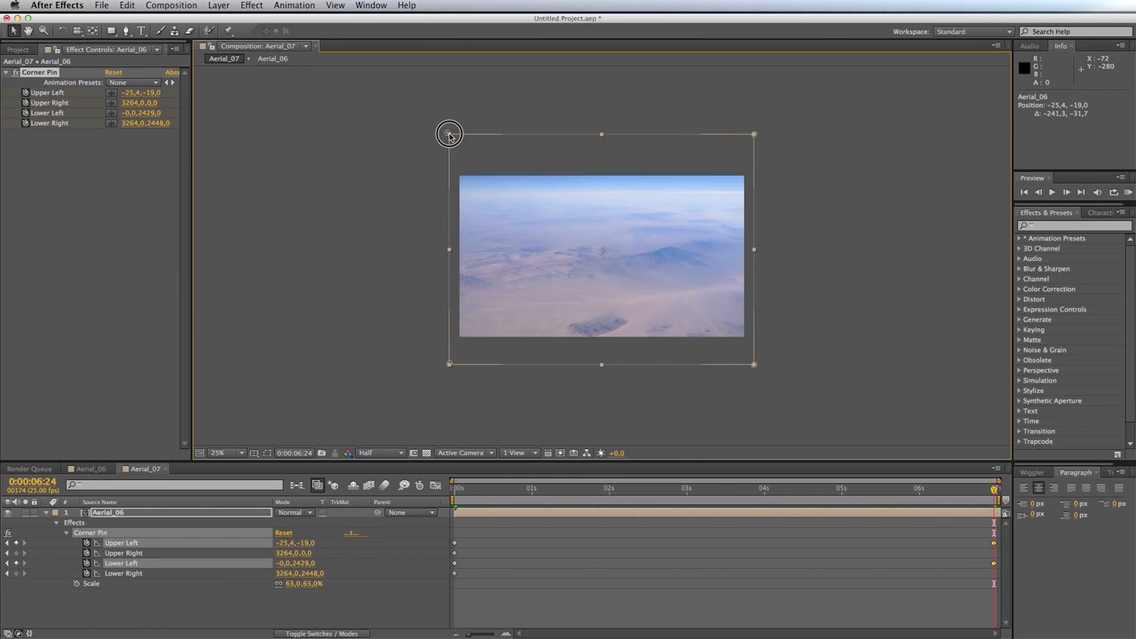
left_click_drag(753, 364, 800, 367)
left_click_drag(754, 137, 737, 136)
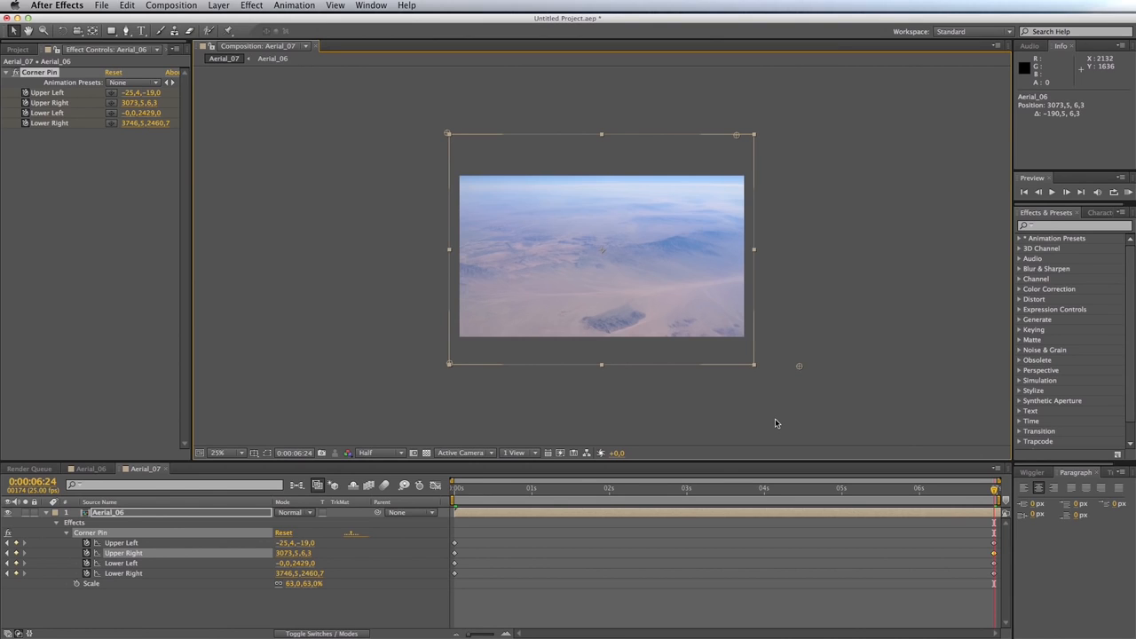
Play a RAM preview of the Corner Pin animation and collapse the Aerial_06 layer's properties.
key("period")
left_click(1128, 192)
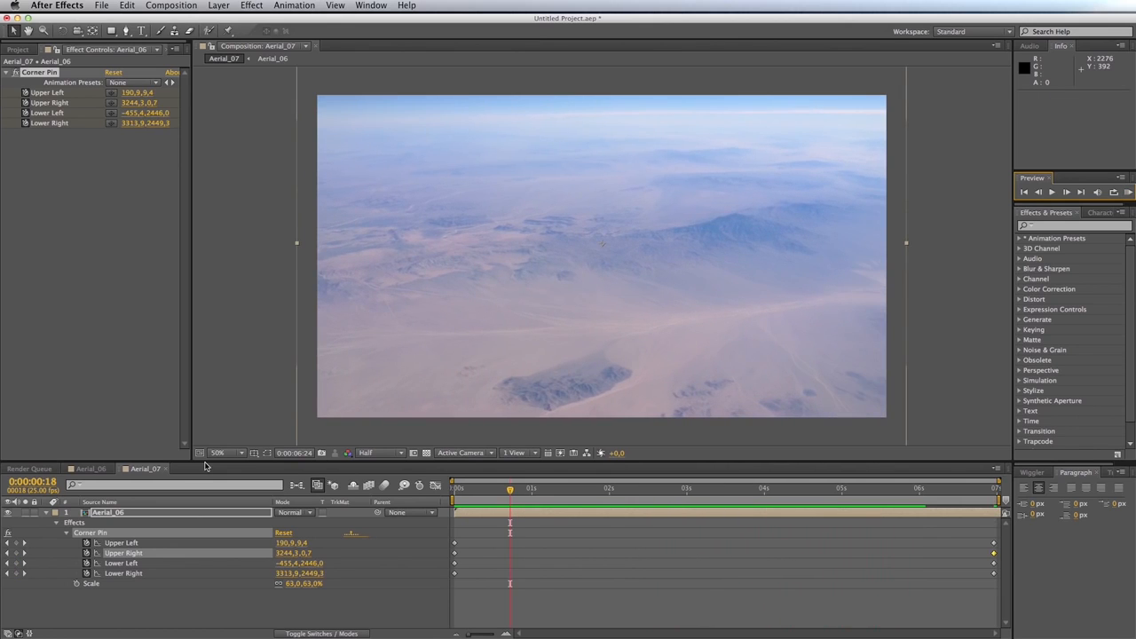
left_click(49, 518)
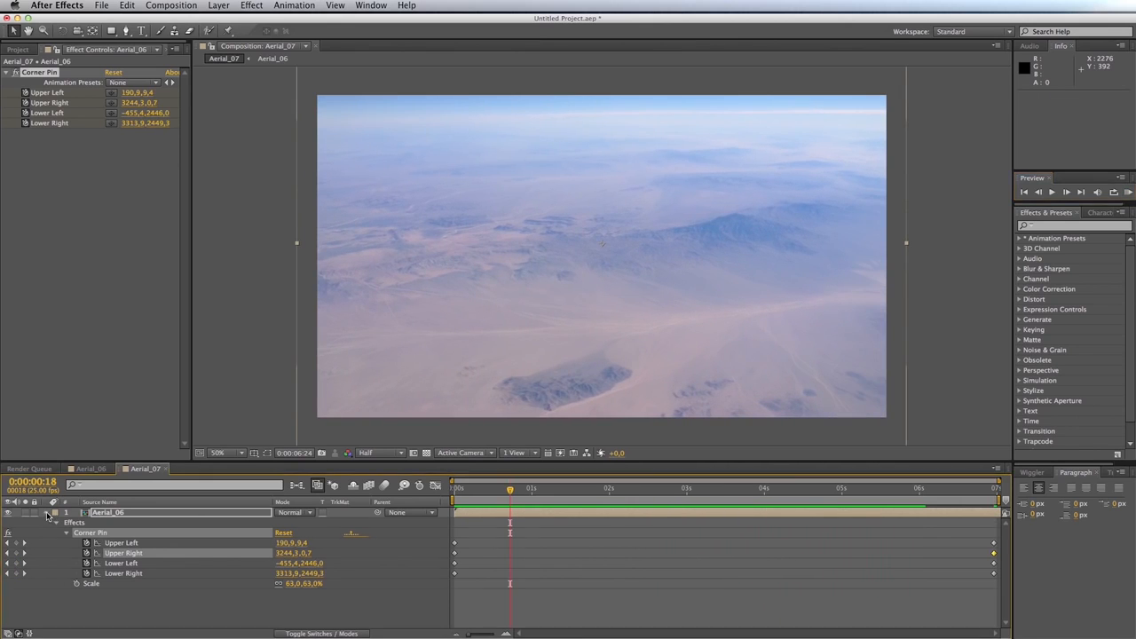
Create a black 1920 x 1080 solid above Aerial_06 and rename its layer ELEMENT.
left_click(218, 7)
mouse_move(231, 21)
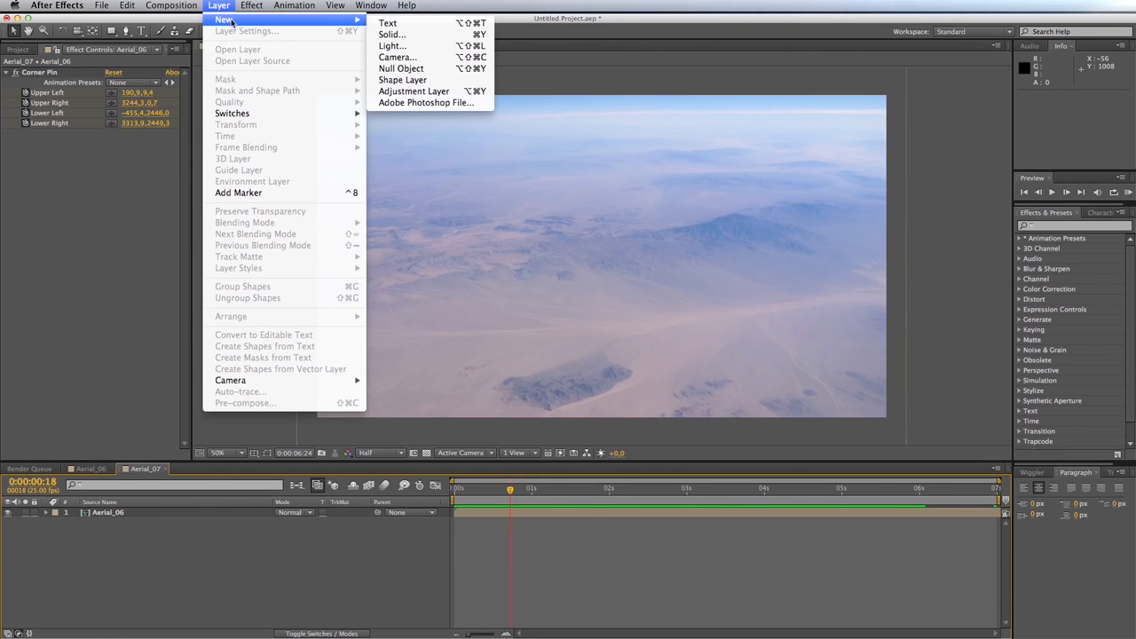
left_click(413, 33)
left_click(211, 417)
left_click_drag(190, 524, 166, 560)
left_click(430, 397)
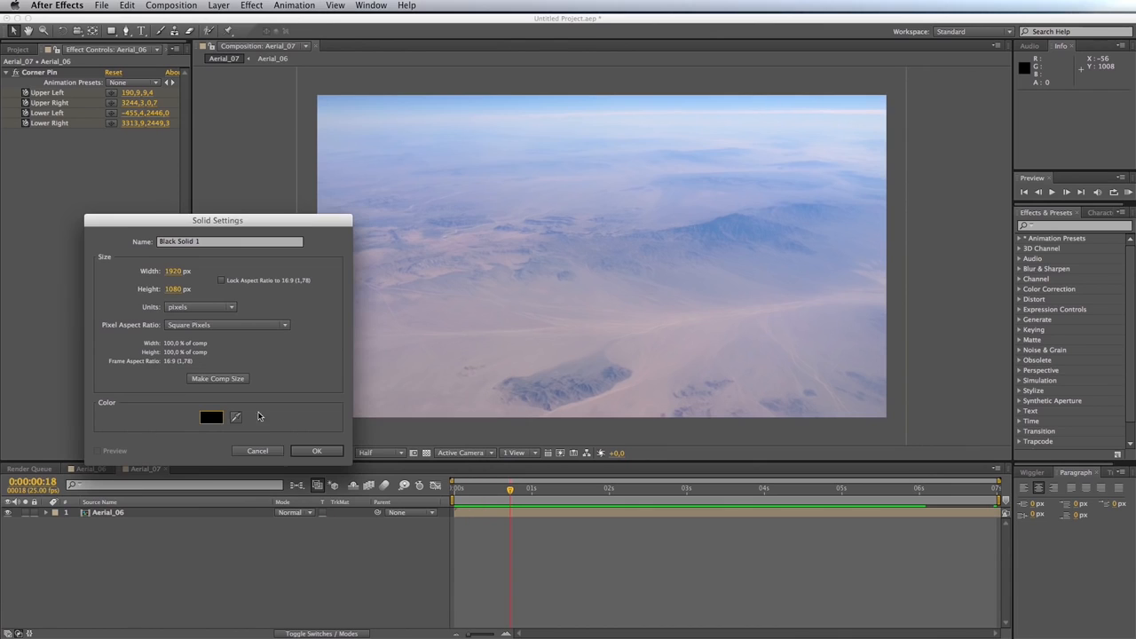
left_click(310, 450)
key("Return")
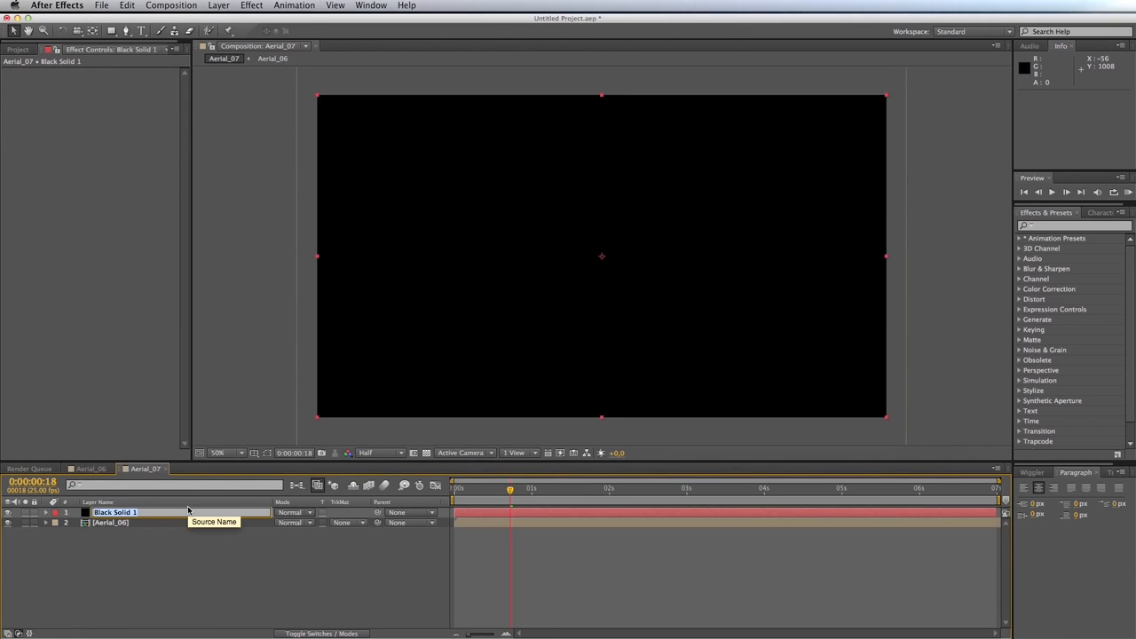
type("ELEMENT")
key("Return")
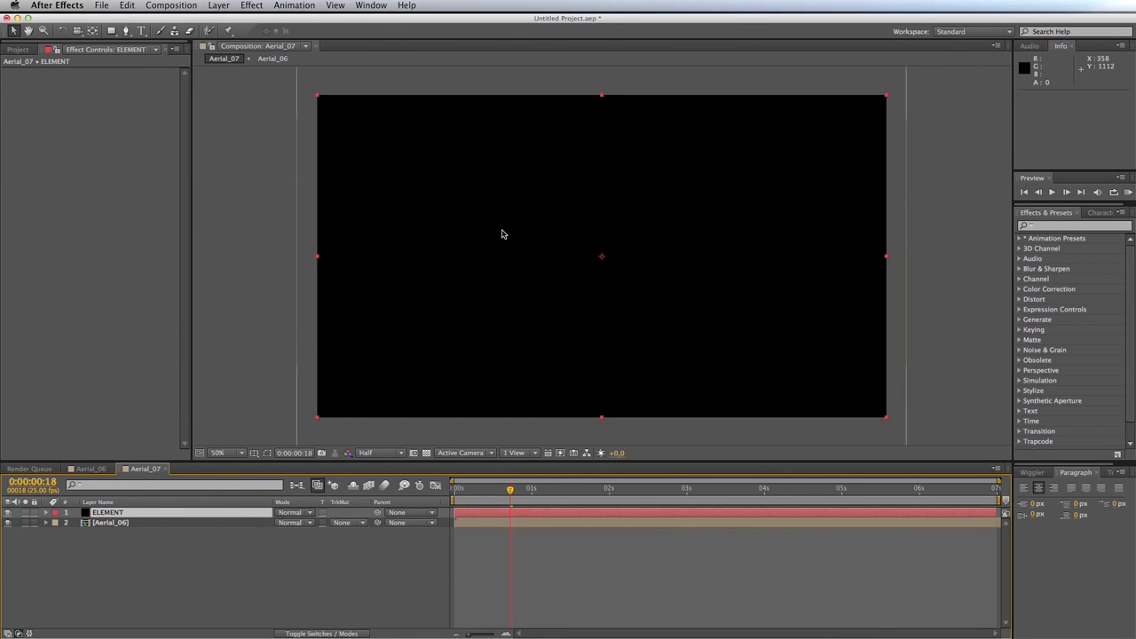
Apply the Video Copilot Element effect to the ELEMENT layer and open its Scene Setup.
left_click(252, 5)
mouse_move(355, 299)
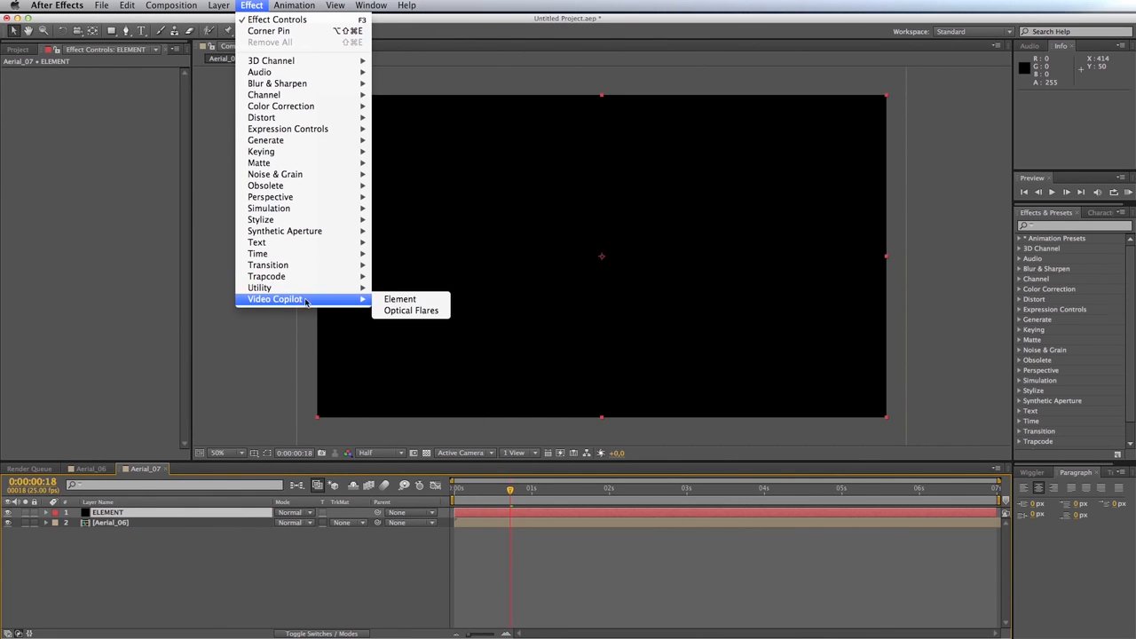
left_click(419, 301)
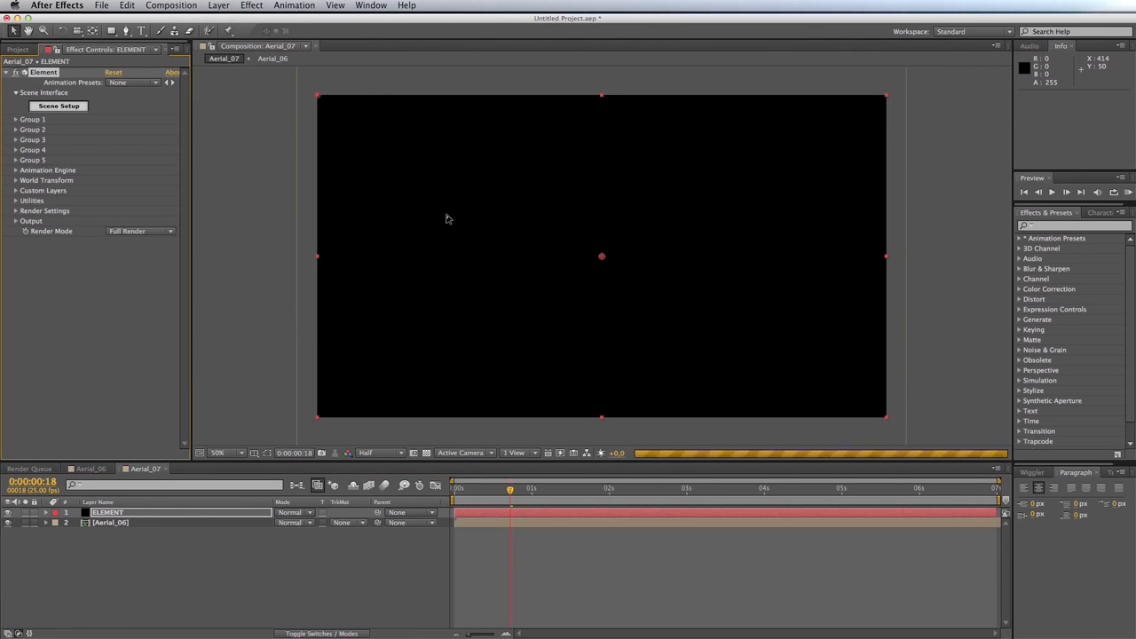
left_click(64, 110)
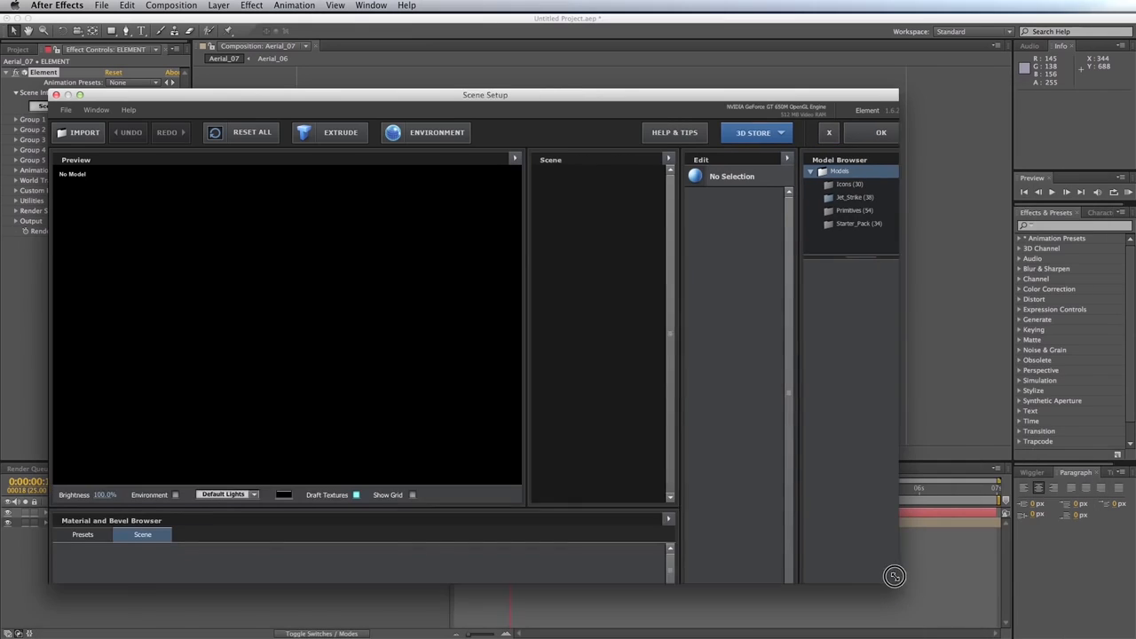
Add the Fighter_Jet_02 model from the Jet_Strike collection to the Element scene.
left_click_drag(636, 95, 649, 63)
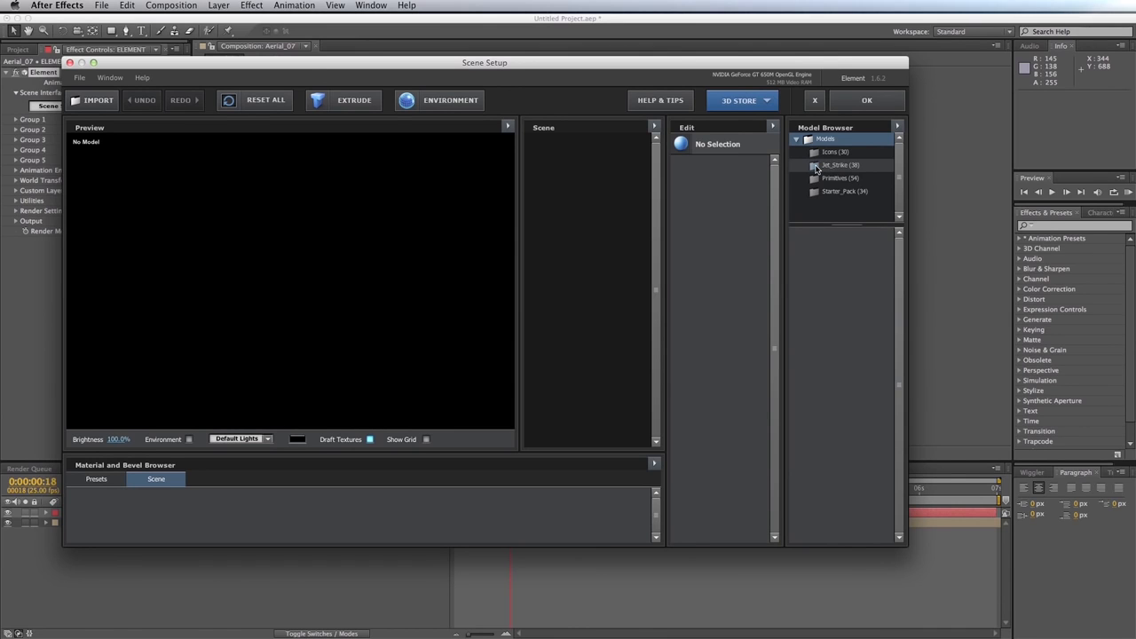
left_click(816, 169)
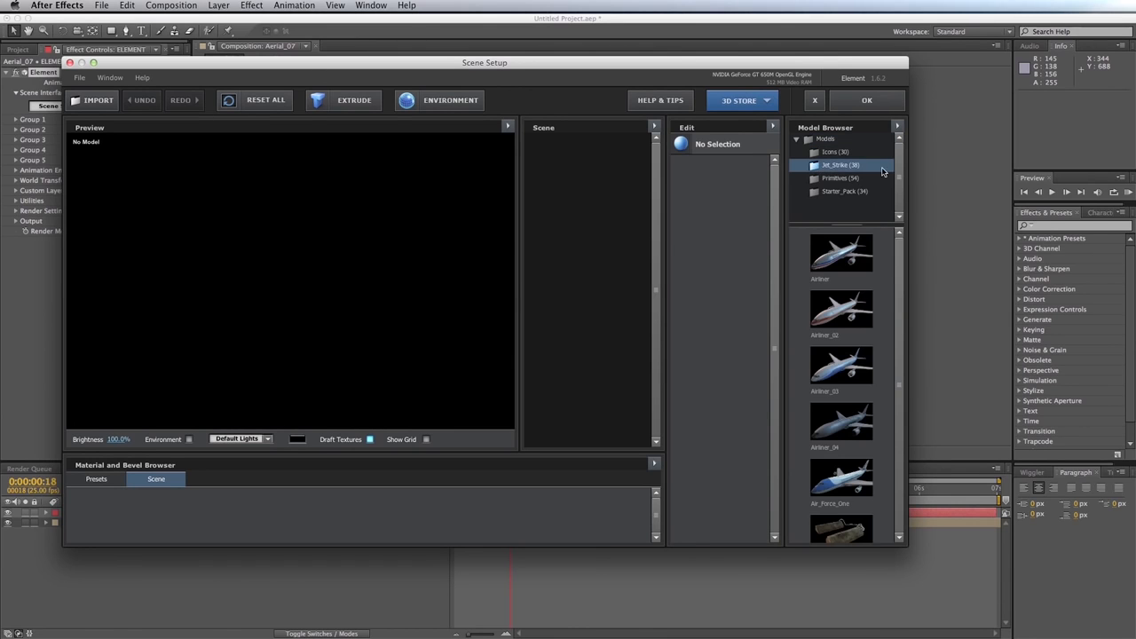
left_click_drag(902, 254, 894, 357)
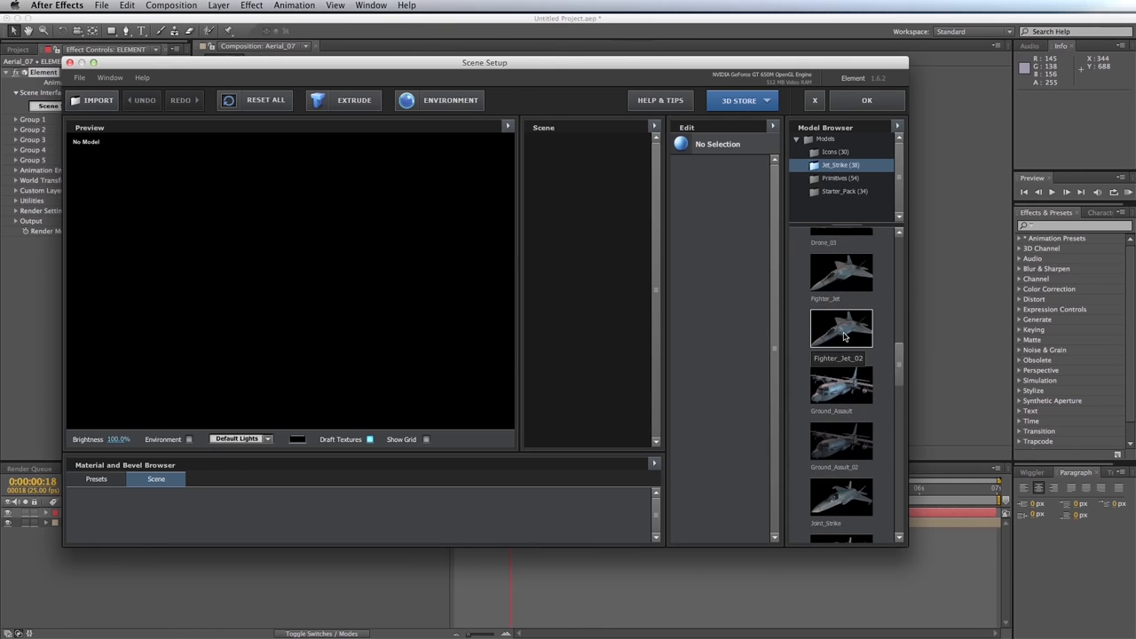
left_click(855, 335)
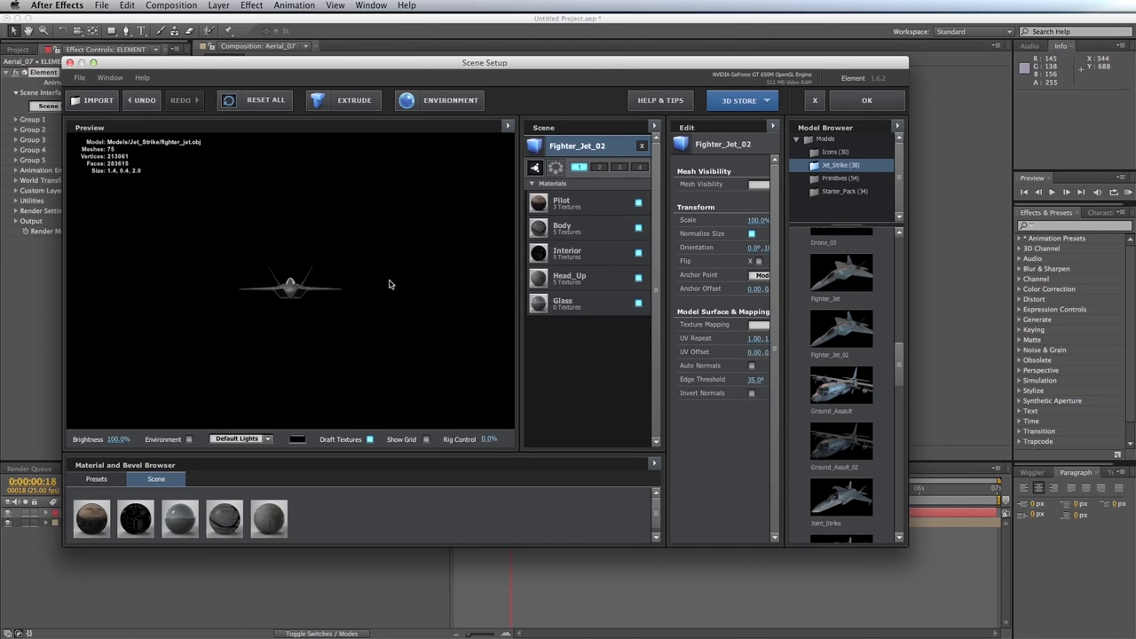
Show the environment in the preview, look at the jet from the side, and accept the scene setup.
left_click_drag(325, 292, 230, 317)
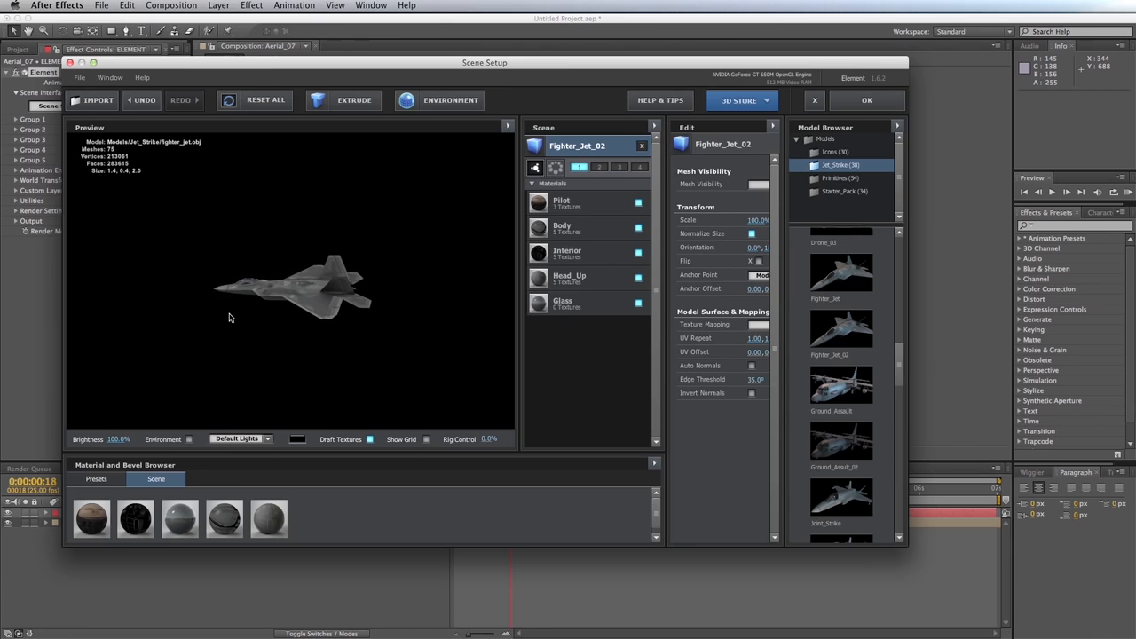
left_click(188, 439)
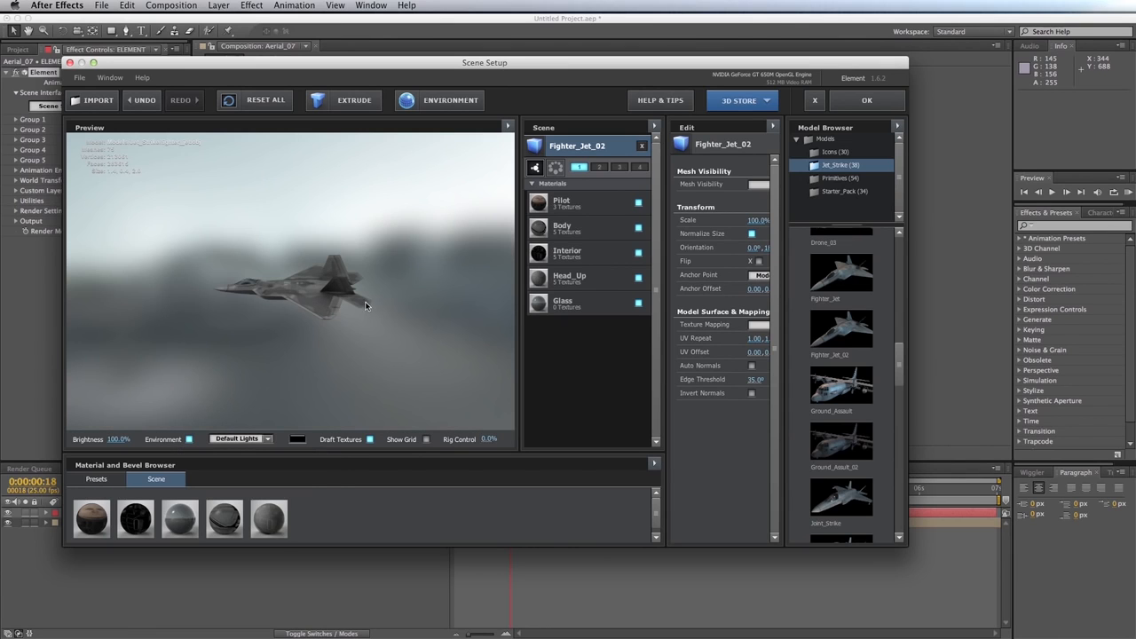
mouse_move(324, 310)
left_mouse_down()
mouse_move(304, 278)
mouse_move(312, 307)
mouse_move(431, 261)
mouse_move(322, 296)
mouse_move(327, 320)
left_mouse_up()
scroll(332, 312, "up", 5)
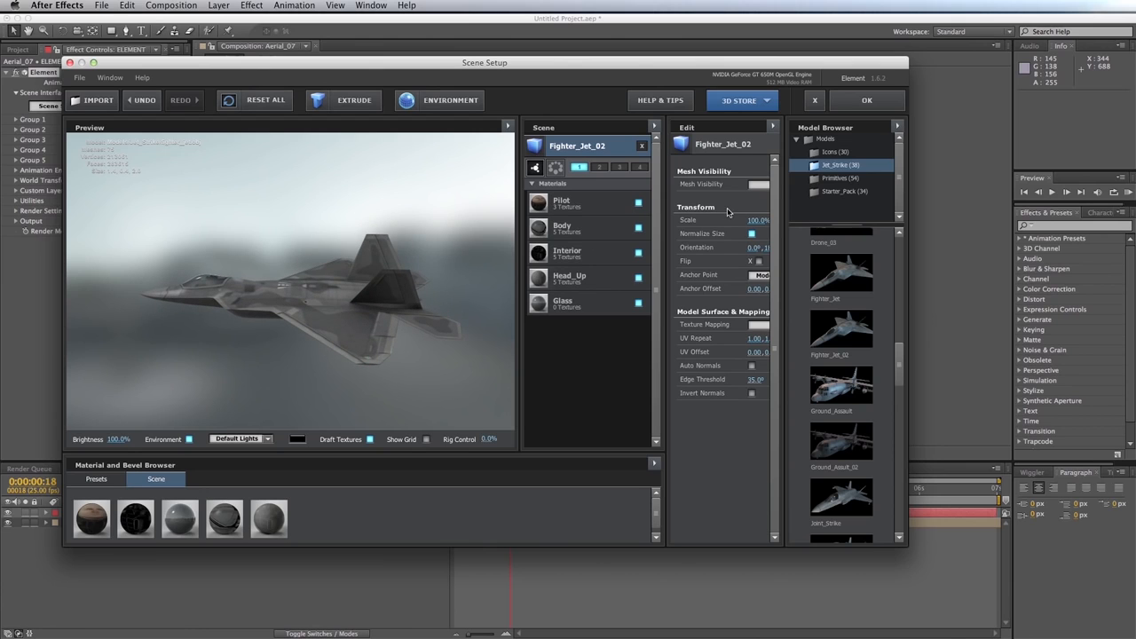
left_click(866, 102)
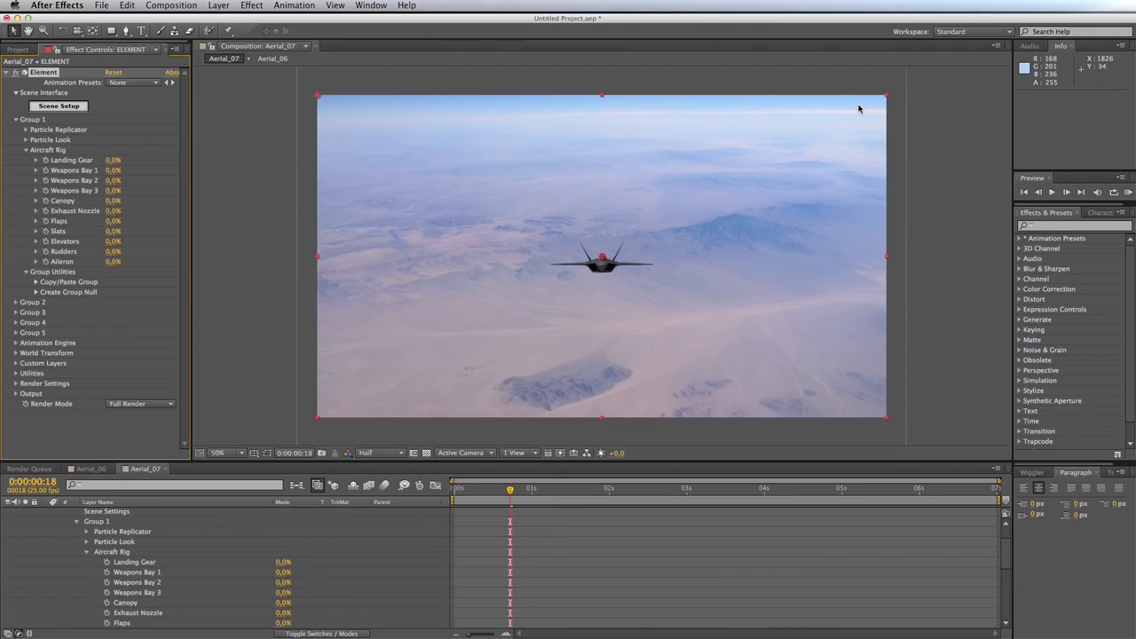
Collapse the ELEMENT layer's properties in the timeline and deselect the layer.
scroll(185, 564, "up", 3)
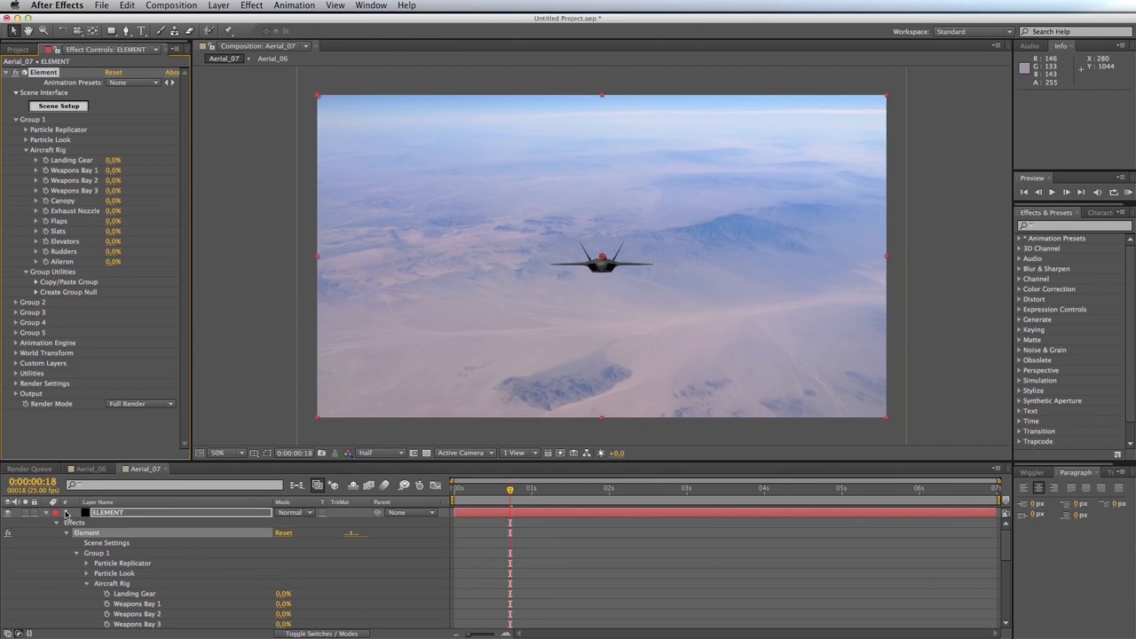
left_click(45, 515)
left_click(125, 569)
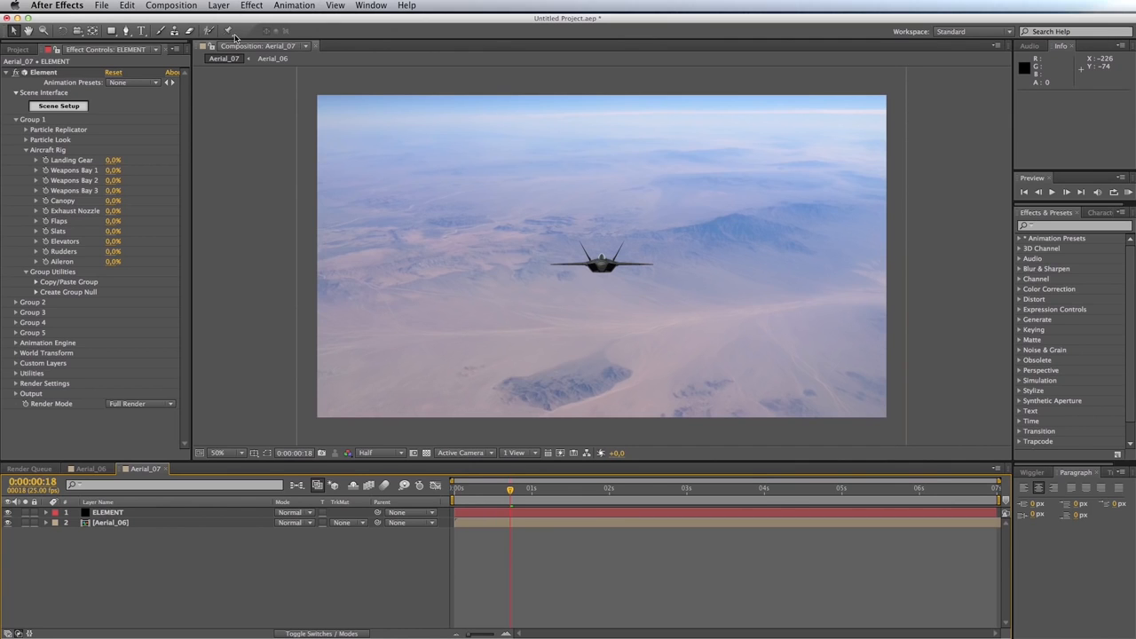
Create a new two-node camera with a 50 mm focal length in Aerial_07.
left_click(219, 6)
mouse_move(246, 22)
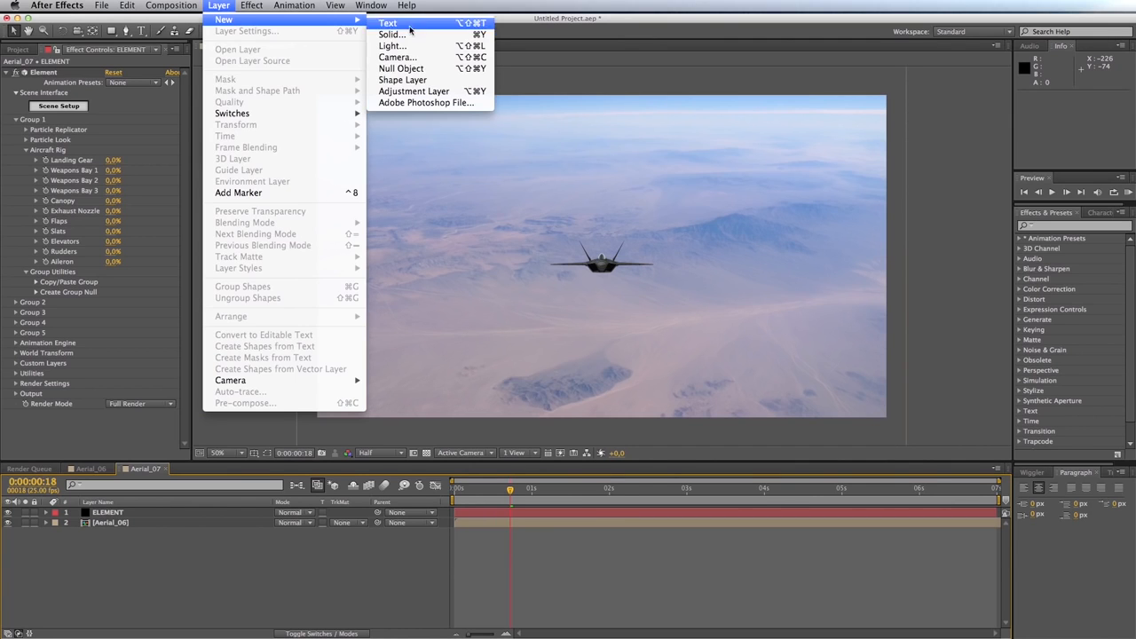
left_click(397, 57)
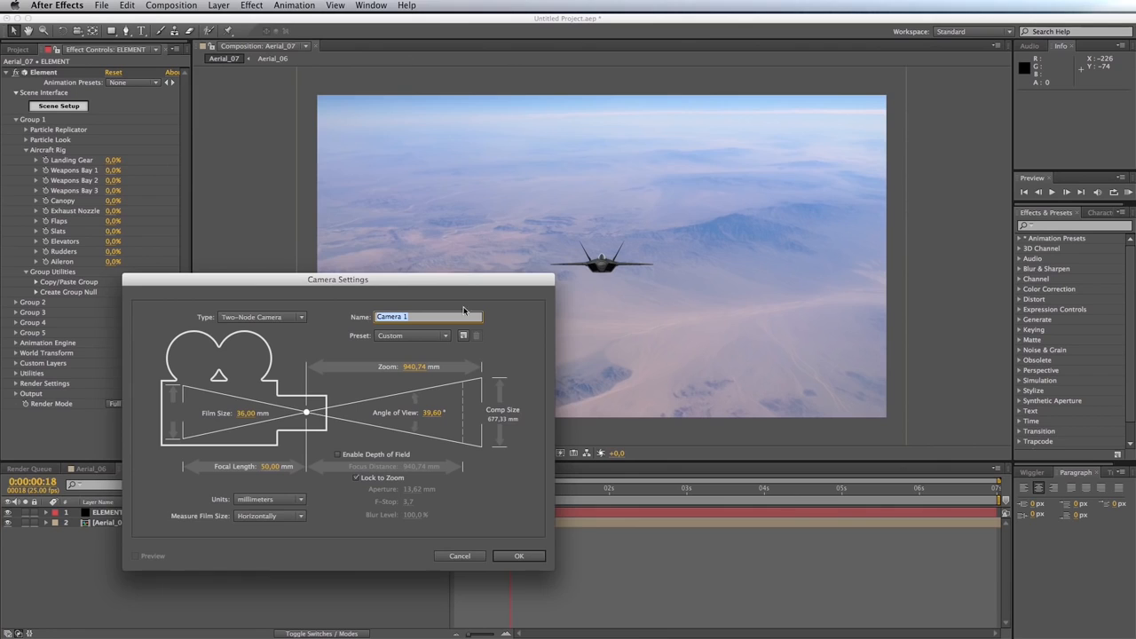
left_click_drag(426, 286, 436, 226)
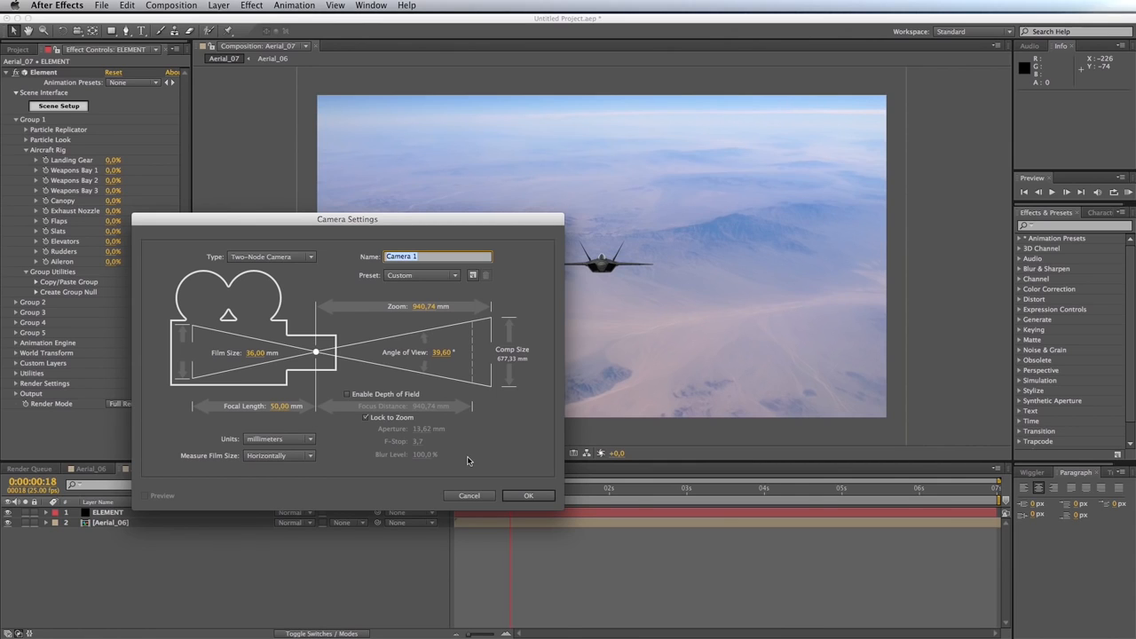
left_click(310, 263)
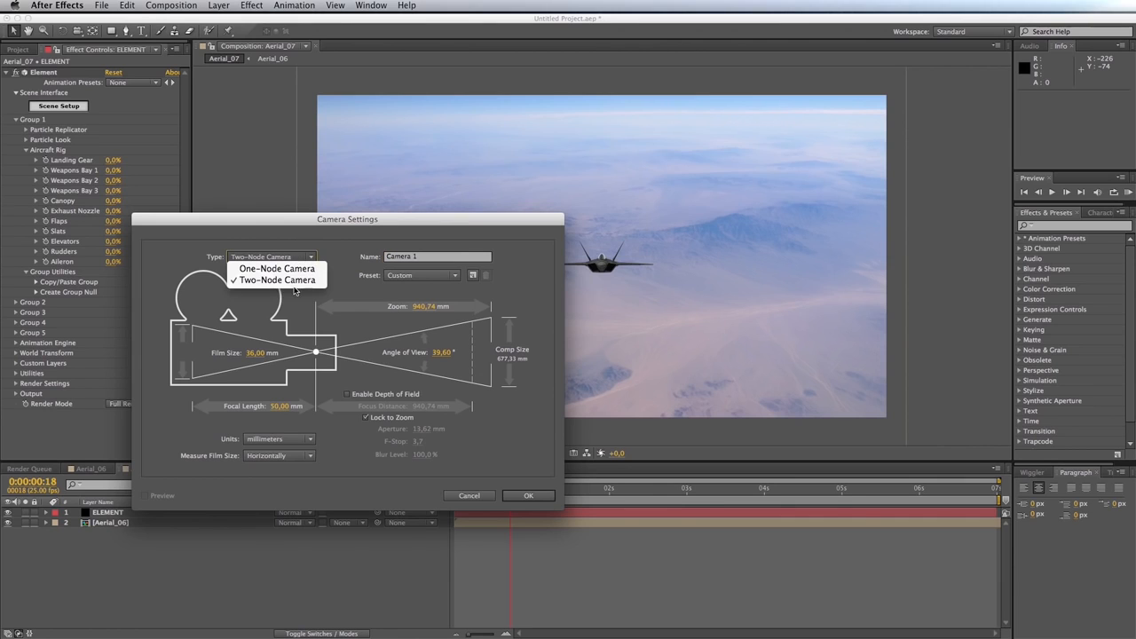
left_click(296, 281)
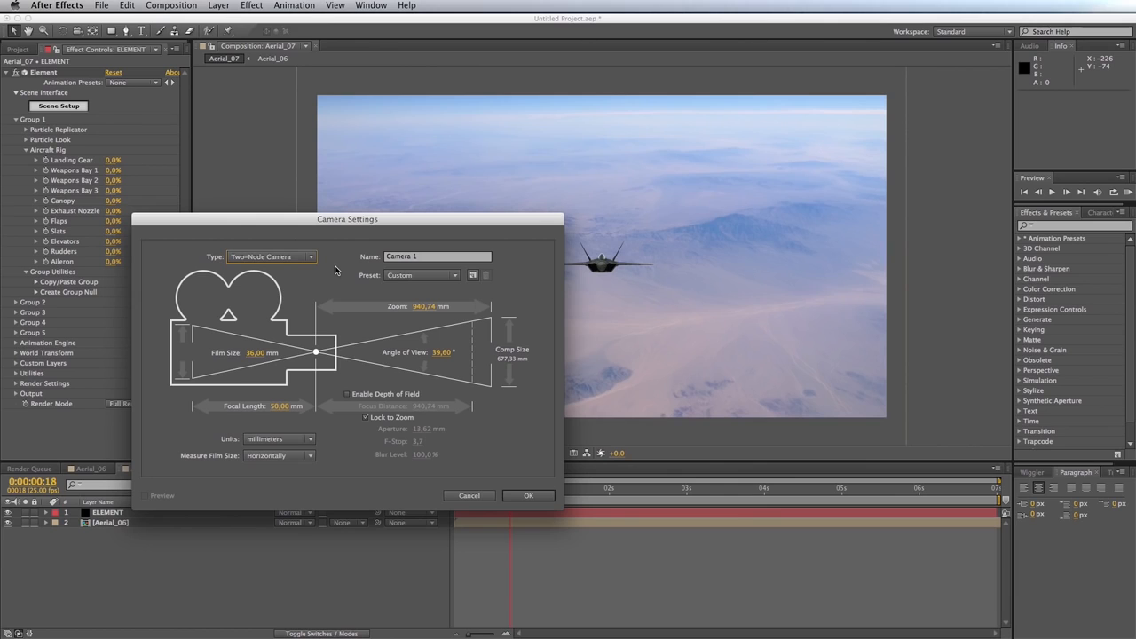
left_click(531, 496)
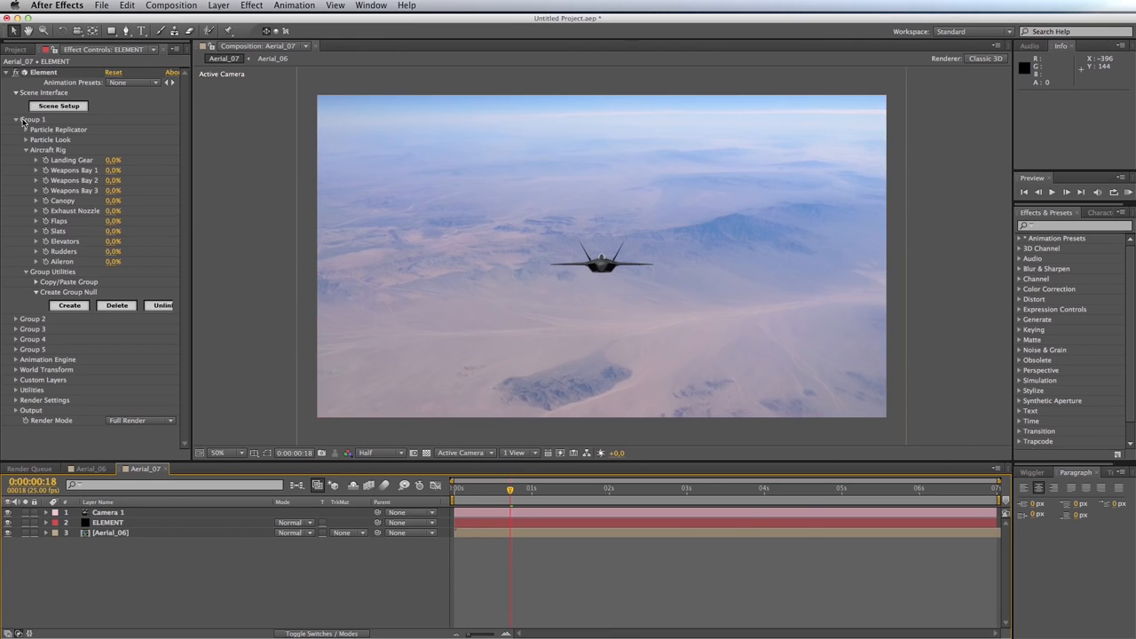
Create a group null for Group 1 from the Element effect's group utilities.
left_click(27, 273)
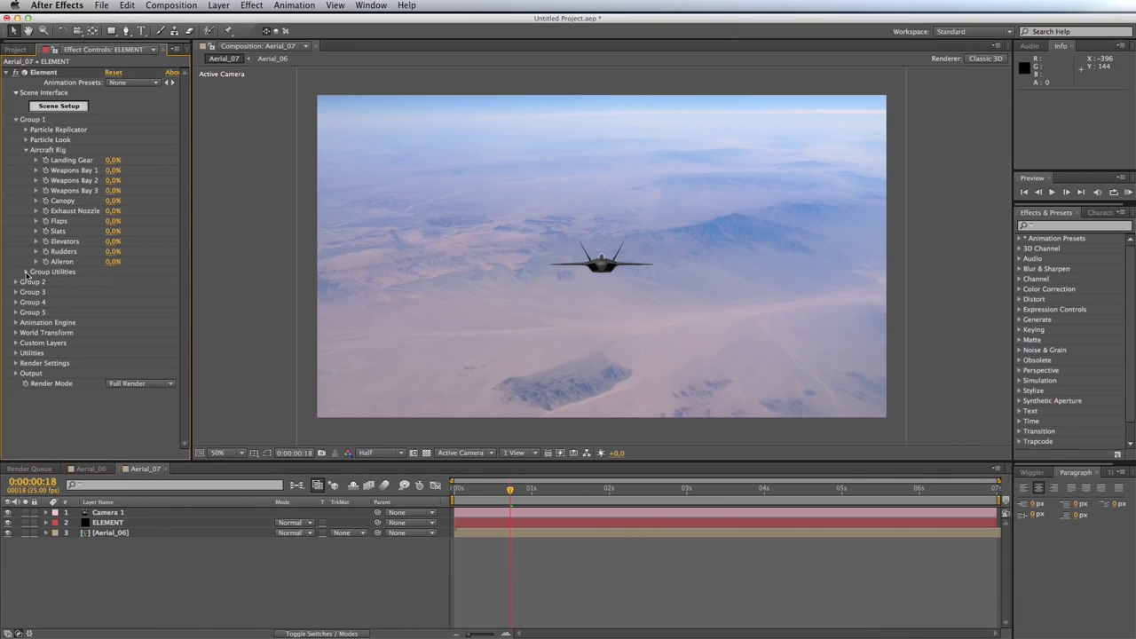
left_click(27, 272)
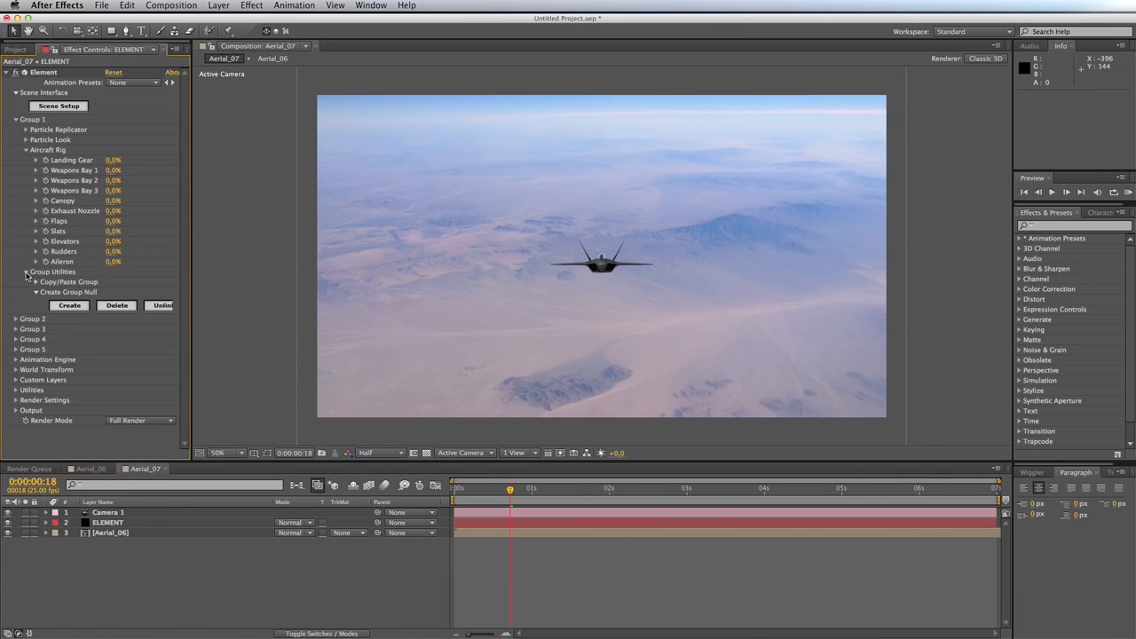
left_click(68, 310)
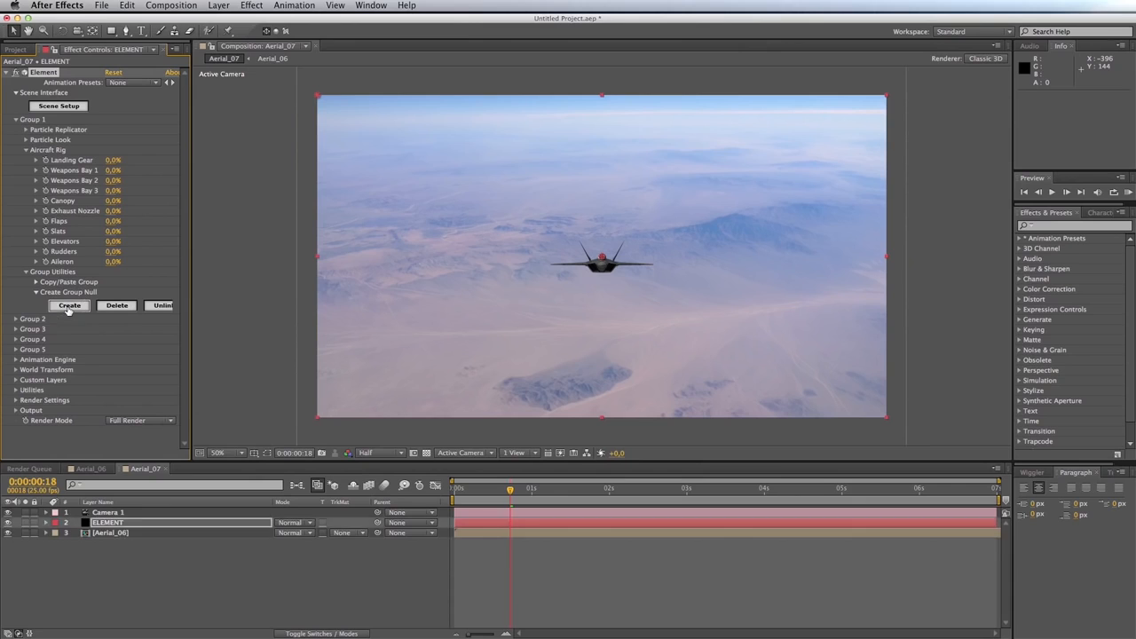
Rename the new group null layer f-22 null and place it directly below Camera 1.
left_click(133, 513)
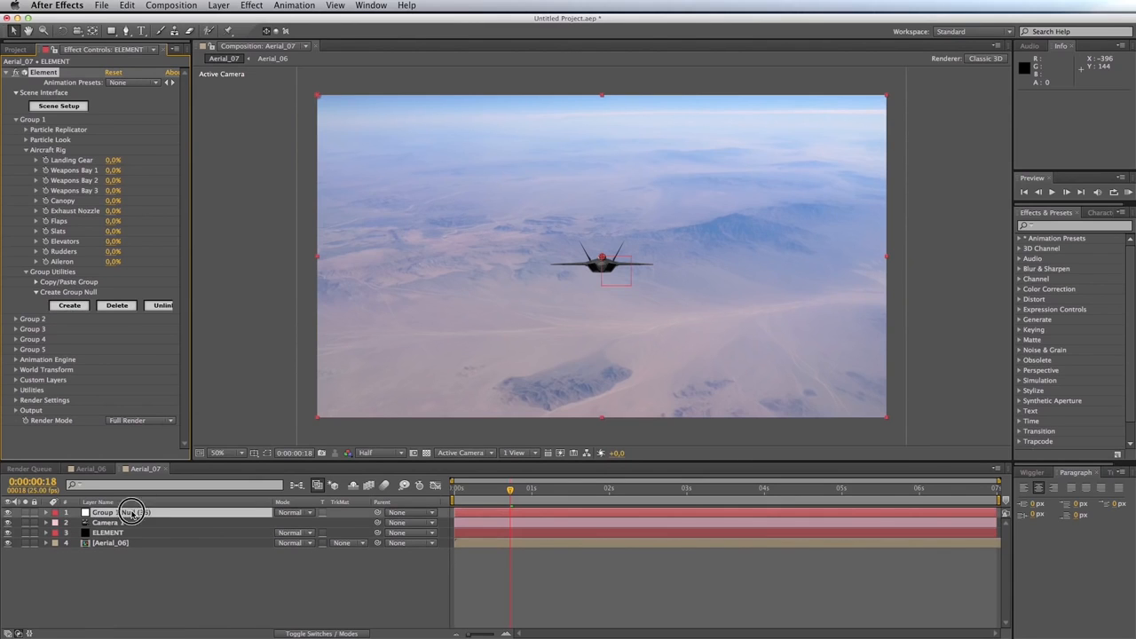
key("Return")
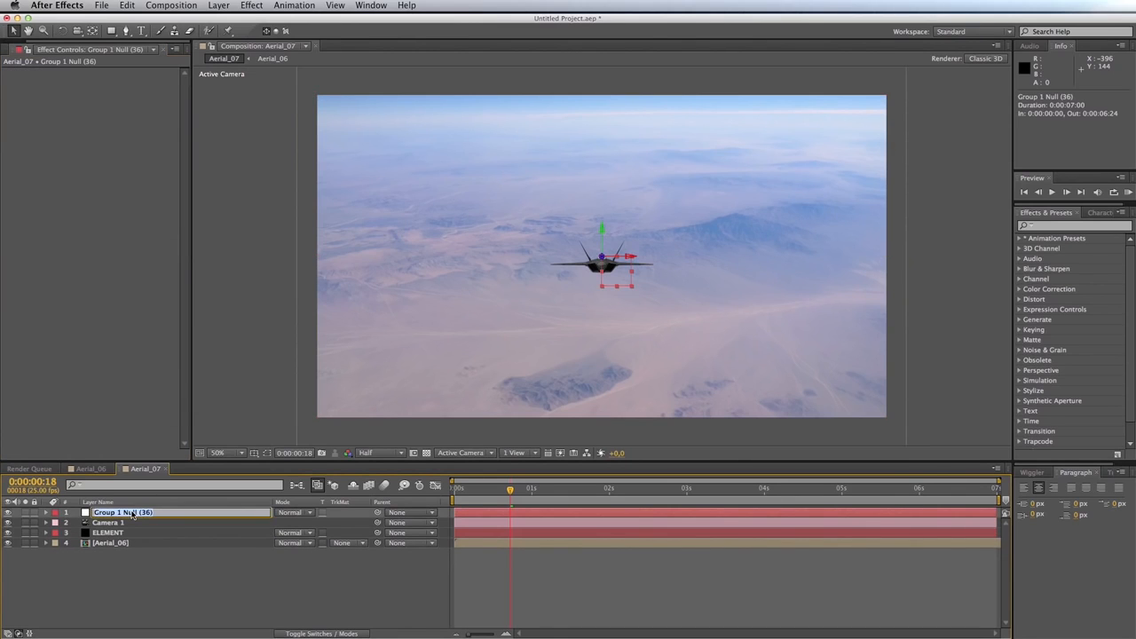
type("F-22 null")
key("Return")
left_click_drag(90, 512, 108, 531)
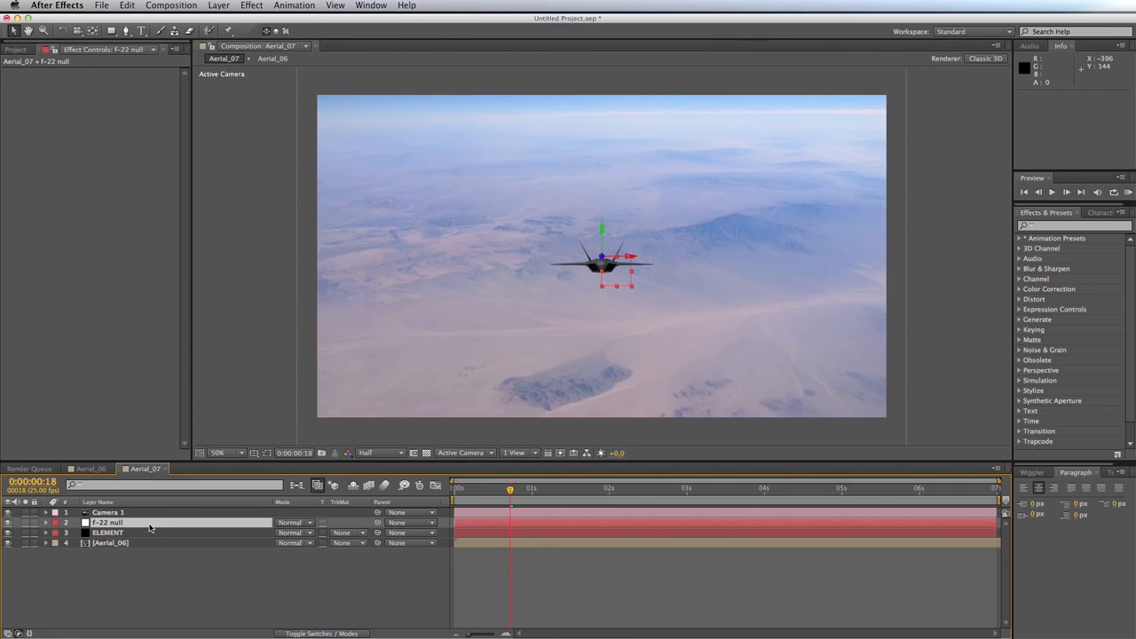
Expand the f-22 null's transform properties, try a slight Y Rotation, and reset it to 0°.
left_click(46, 523)
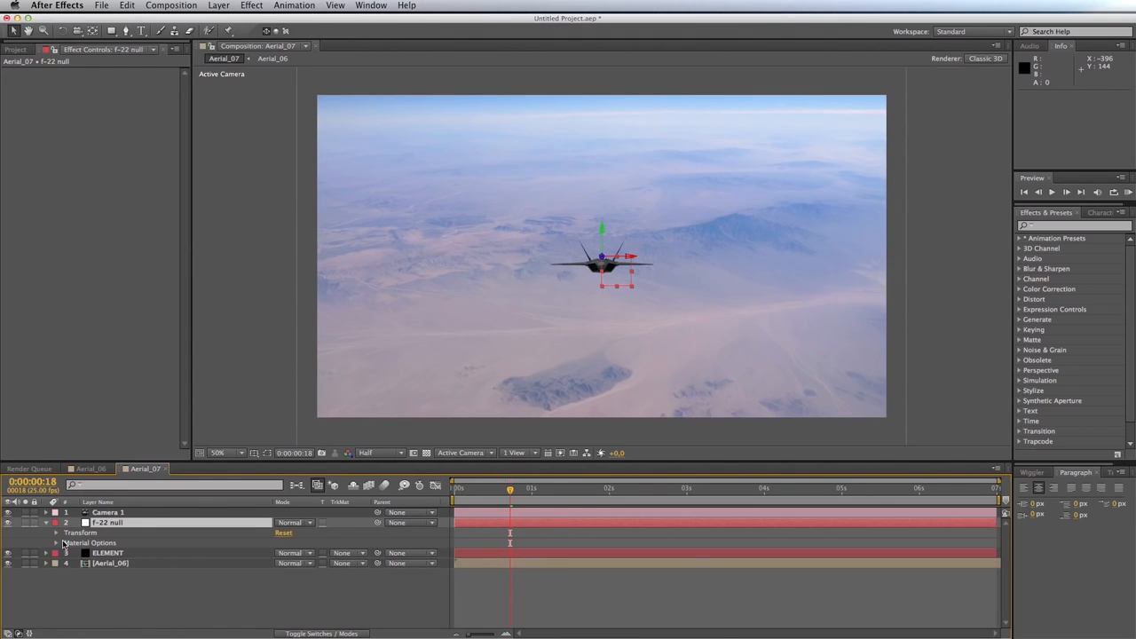
left_click(57, 533)
mouse_move(282, 593)
left_mouse_down()
mouse_move(344, 591)
mouse_move(286, 593)
left_mouse_up()
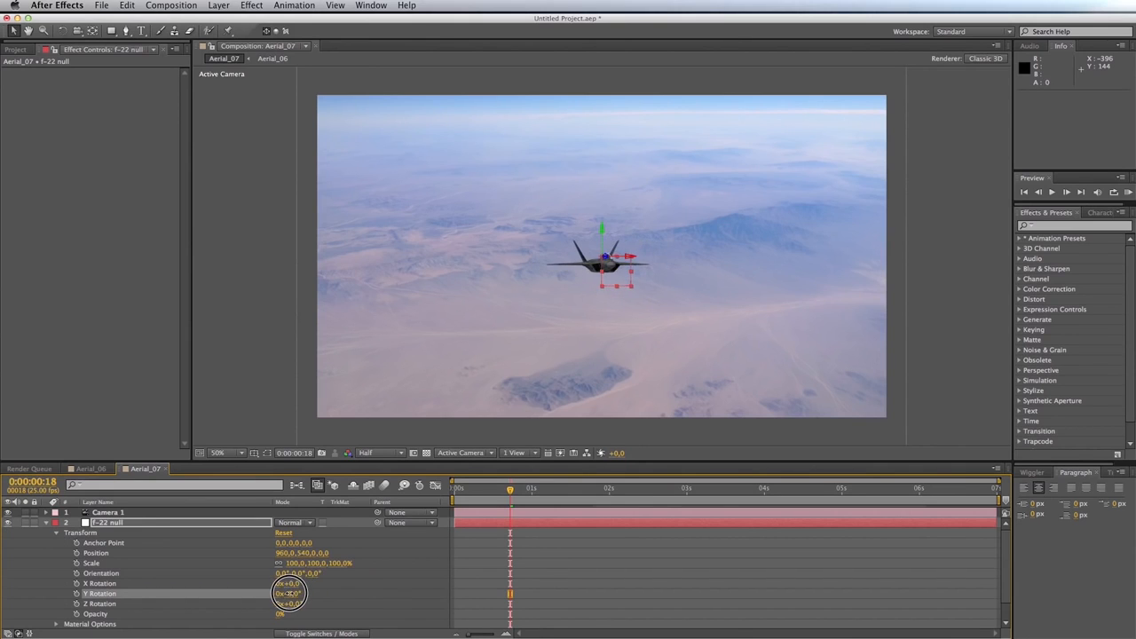
left_click(296, 594)
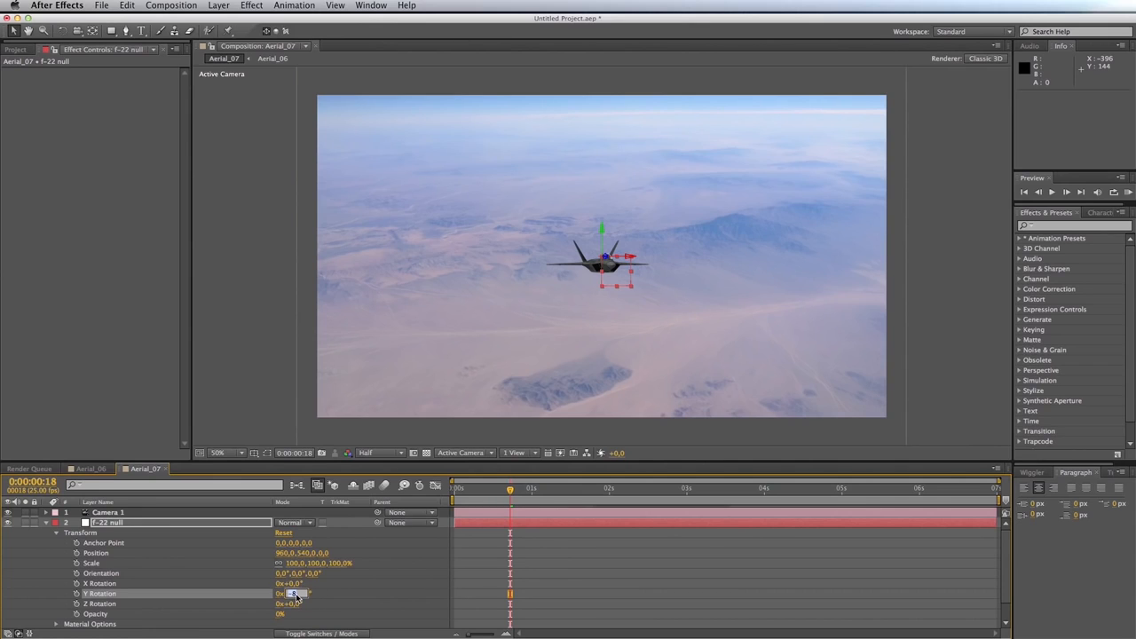
type("0")
key("Return")
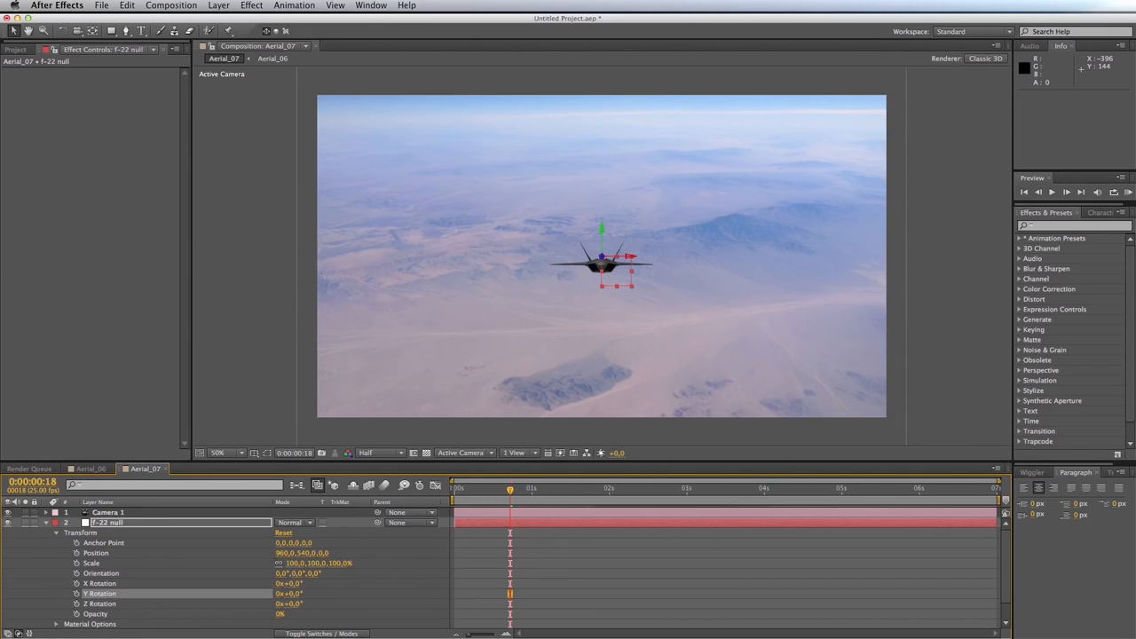
Bring the jet closer to the camera by setting the f-22 null's Z position to -1350.
left_click_drag(325, 554, 147, 556)
left_click_drag(331, 554, 144, 553)
left_click(331, 554)
type("-")
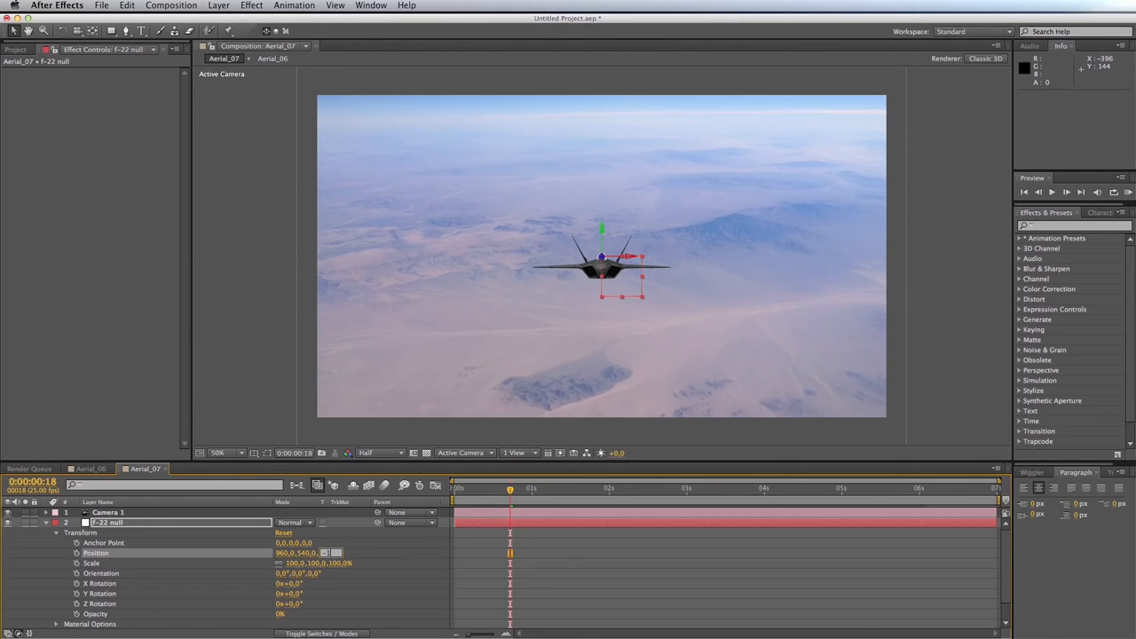
type("1300")
key("Return")
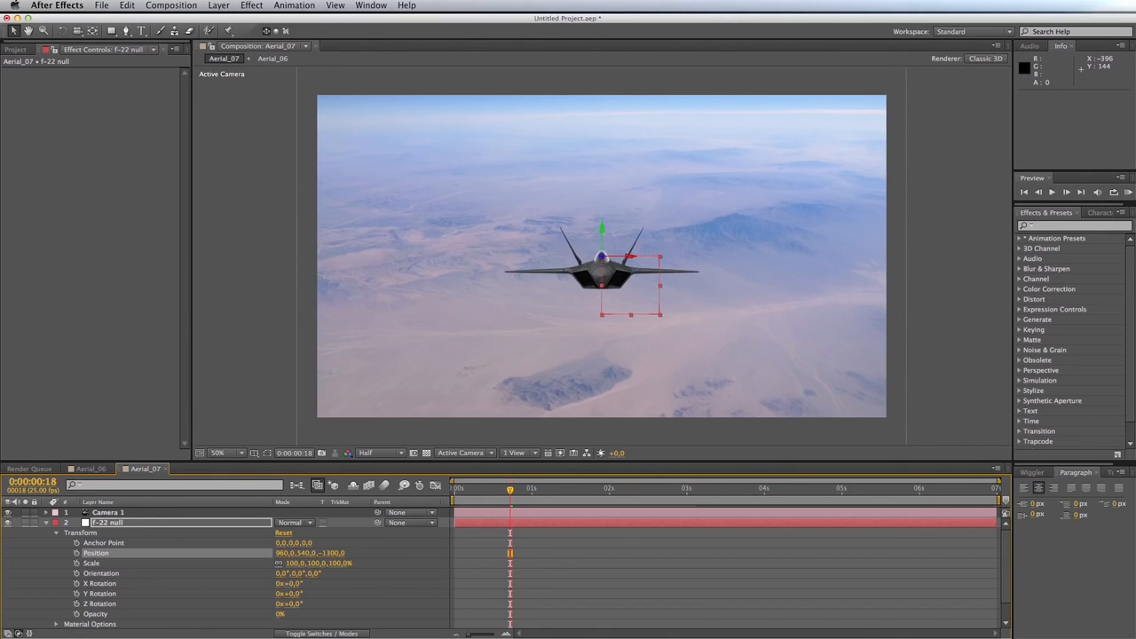
left_click(335, 554)
type("-1350")
key("Return")
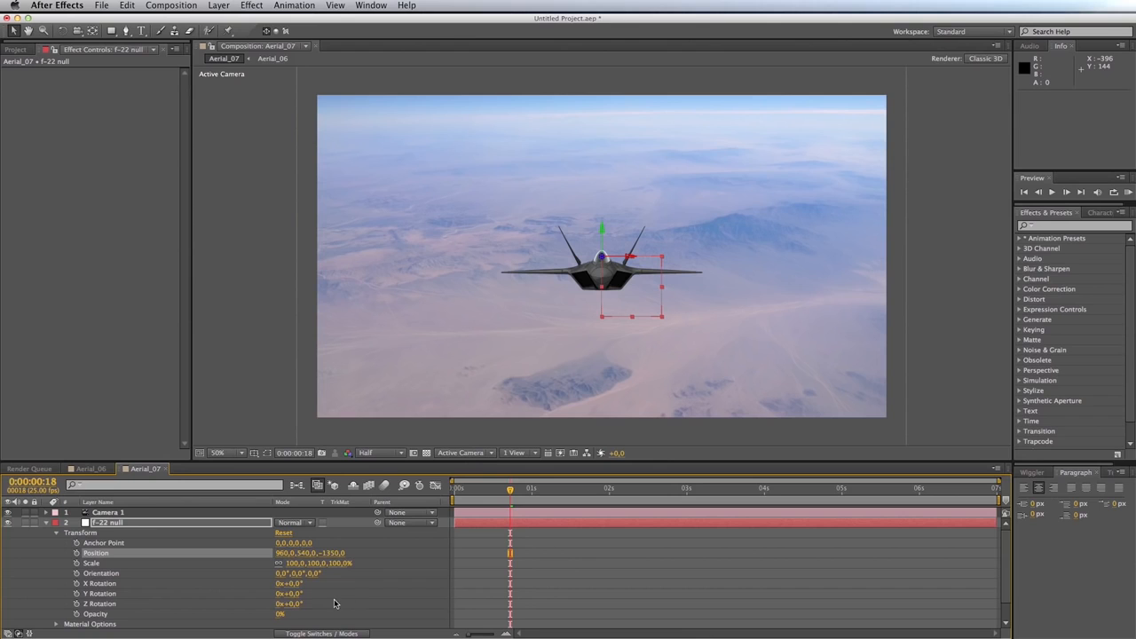
Set the f-22 null's Y Rotation to 90° and tilt it slightly with X Rotation so the jet's top shows.
left_click_drag(291, 593, 326, 591)
left_click(299, 594)
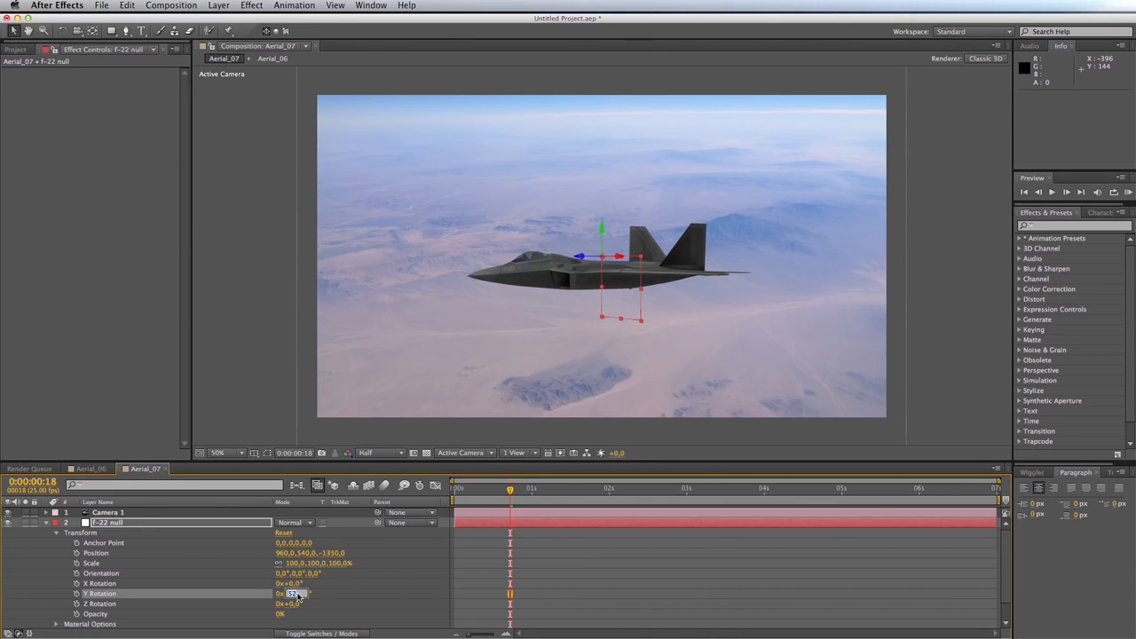
type("90")
key("Return")
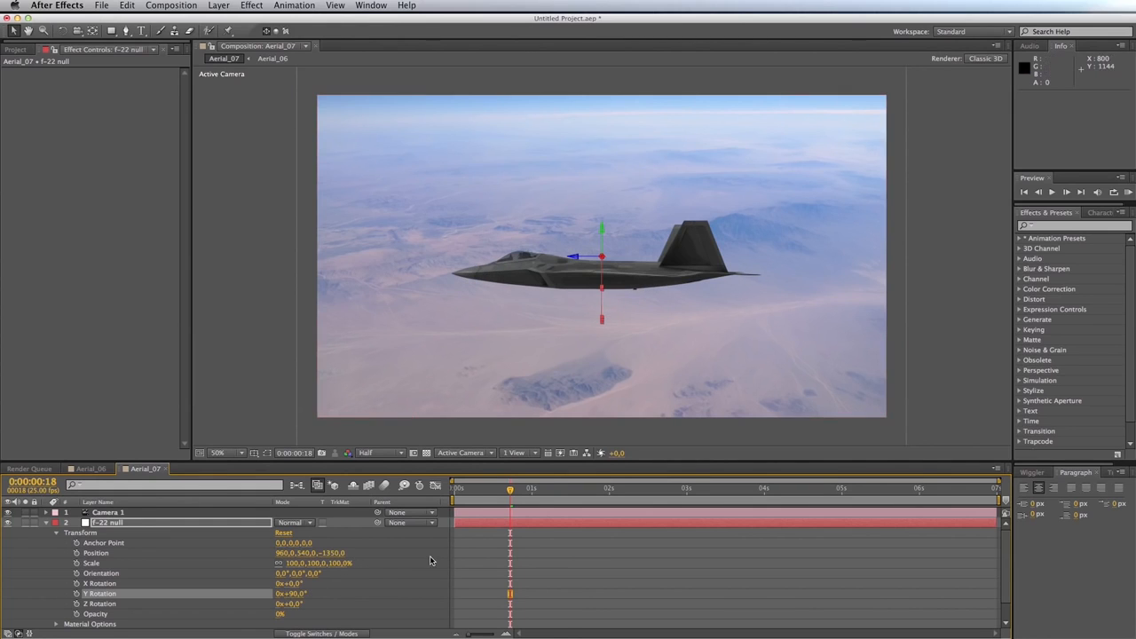
left_click_drag(297, 583, 303, 583)
key("u")
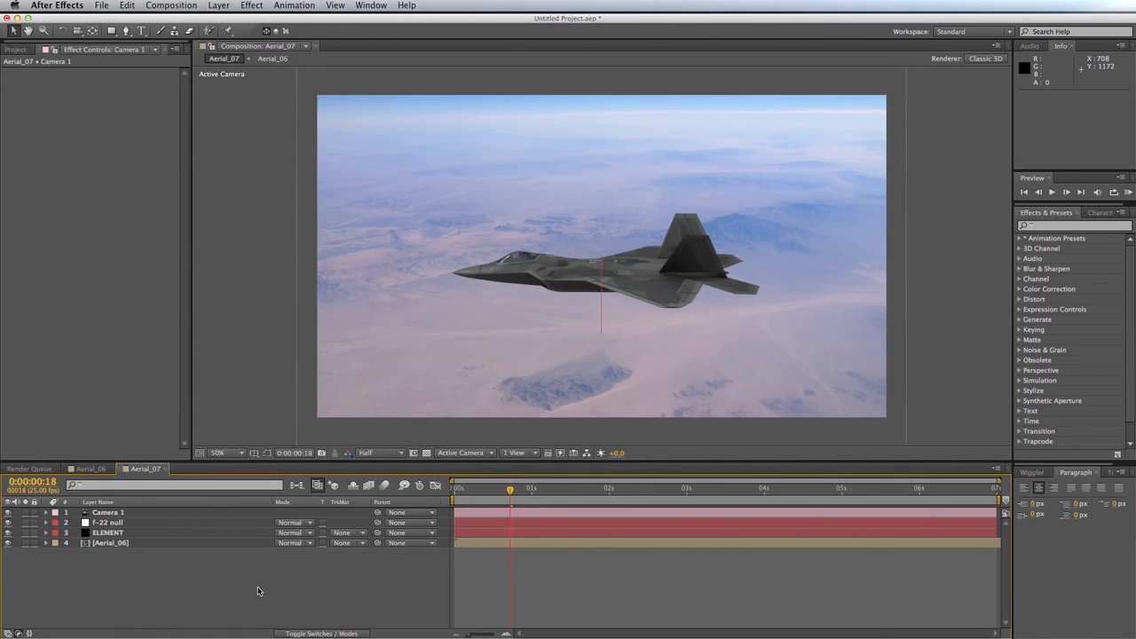
Add an ambient light with a light blue sampled from the sky near the horizon and an intensity of 50%.
left_click(224, 7)
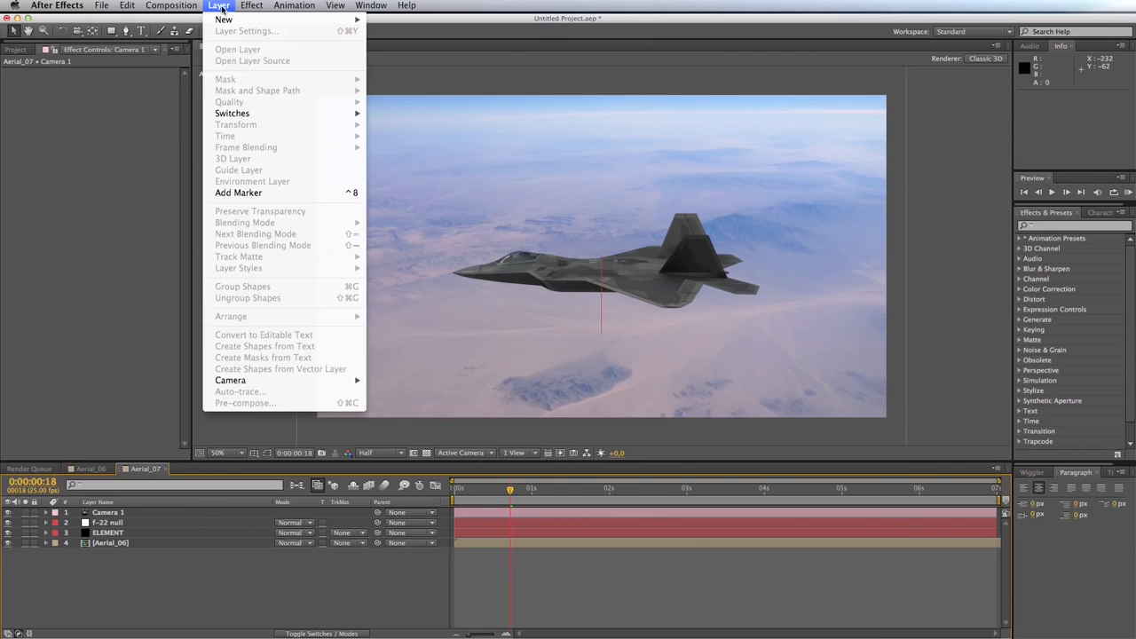
mouse_move(232, 21)
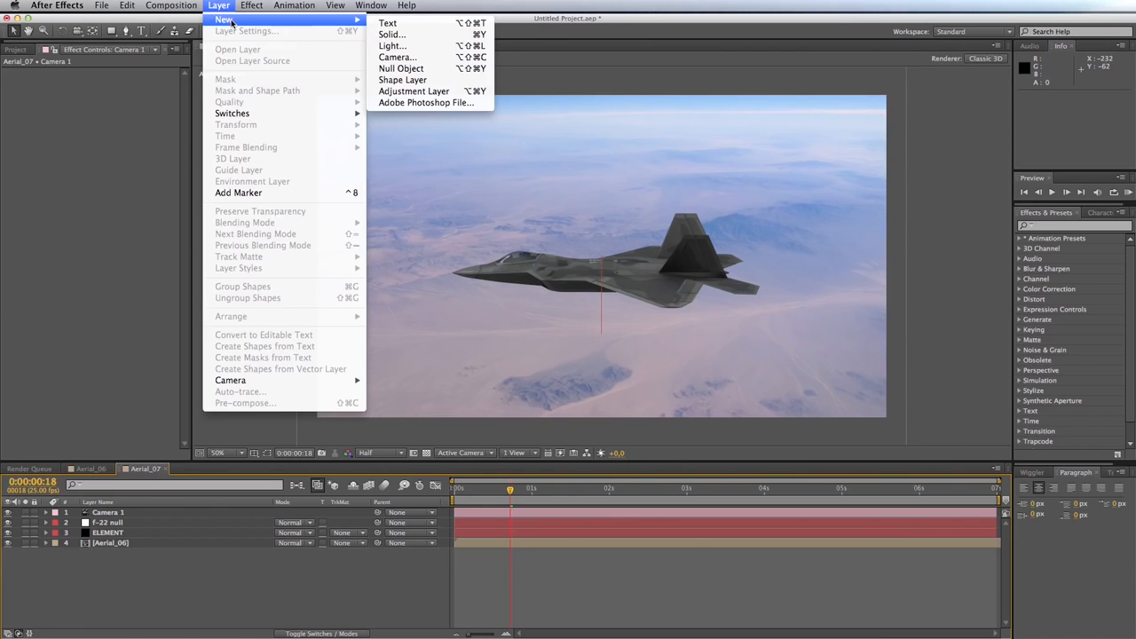
left_click(391, 45)
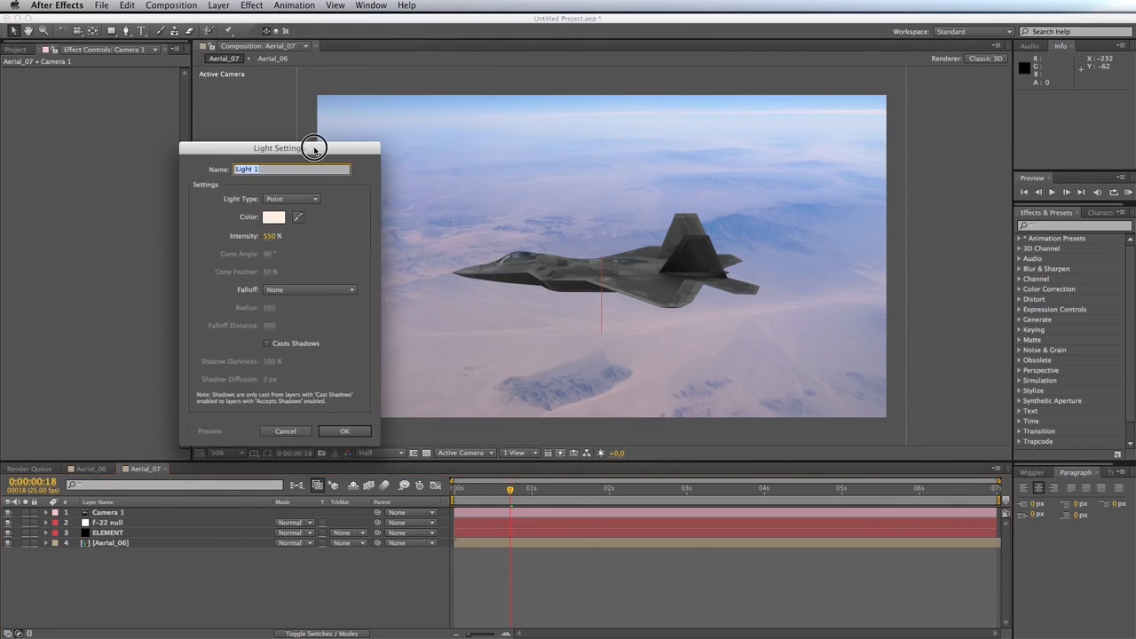
left_click_drag(317, 146, 232, 103)
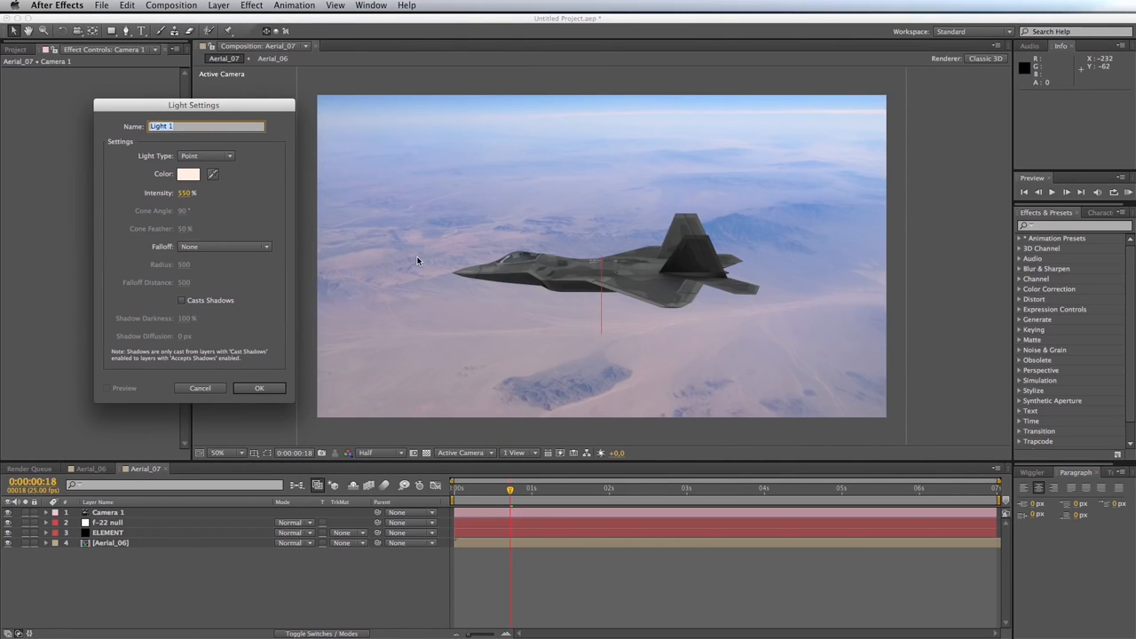
left_click(213, 160)
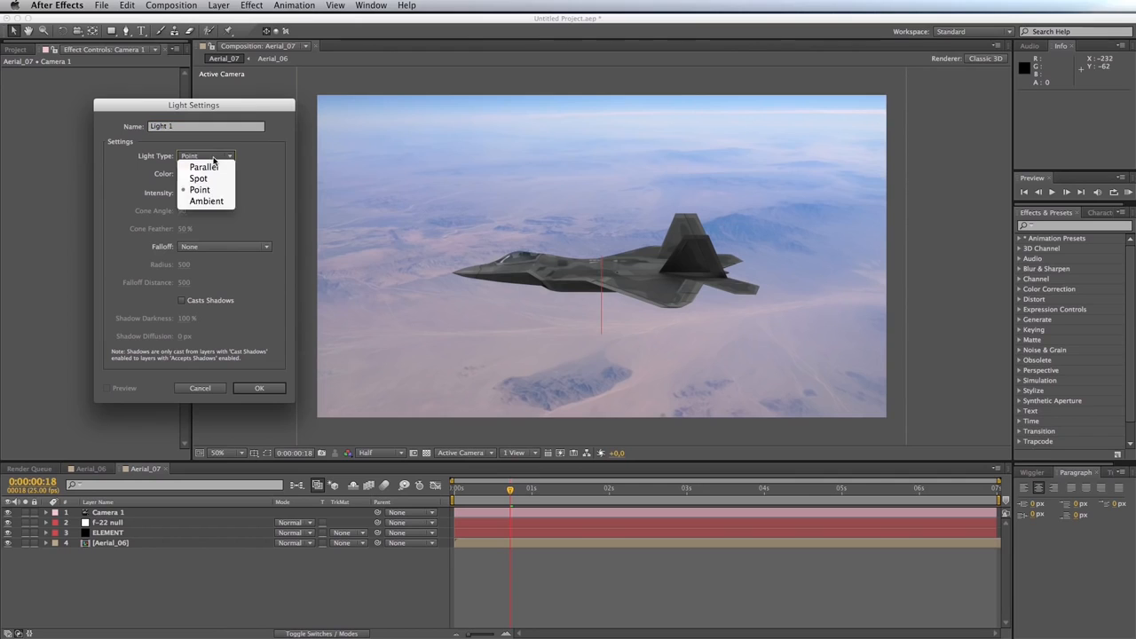
left_click(216, 202)
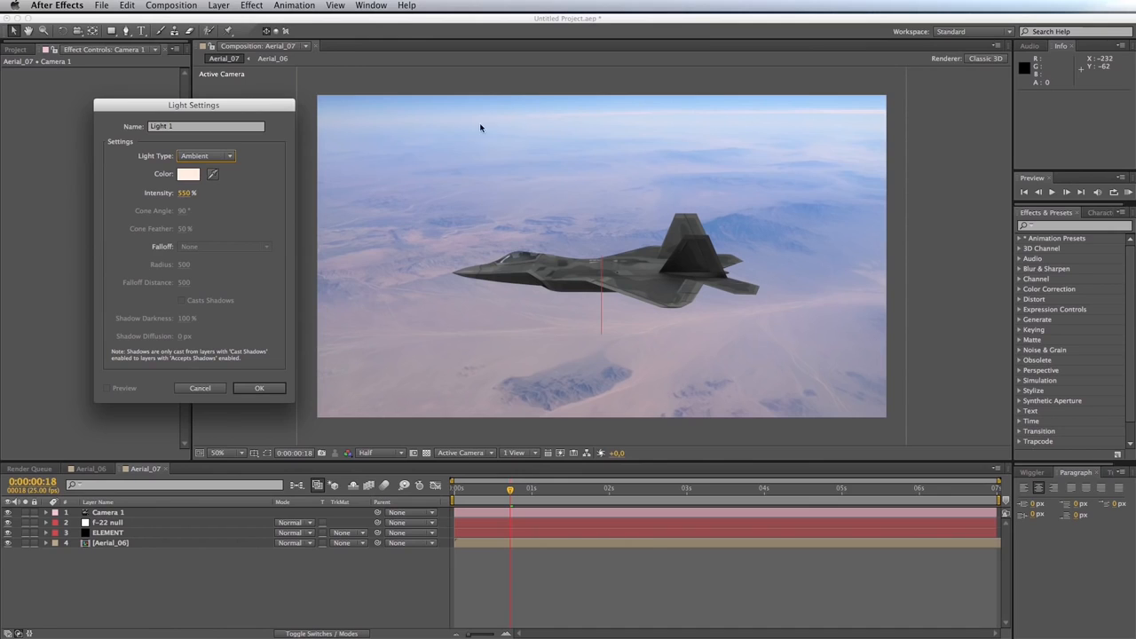
left_click(213, 173)
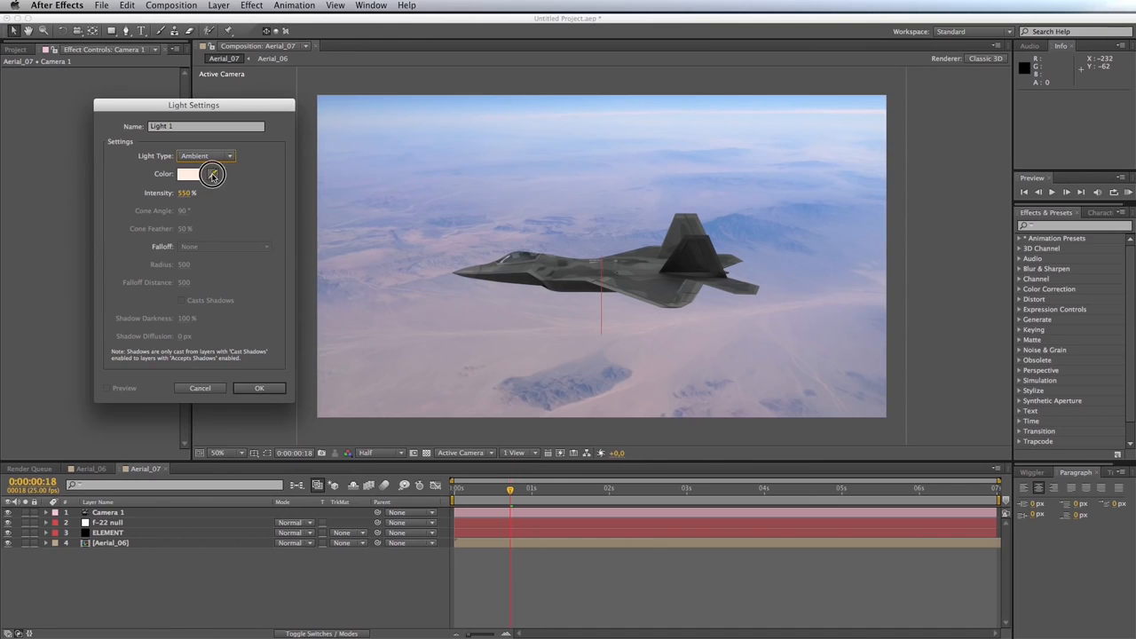
left_click(475, 100)
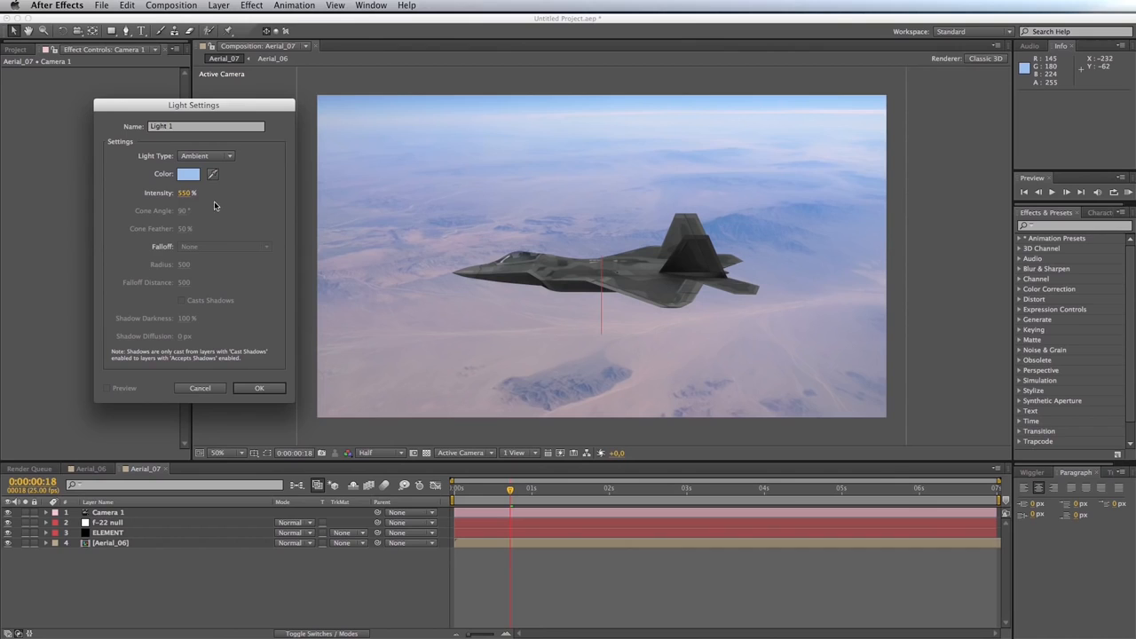
left_click(185, 193)
type("50")
key("Return")
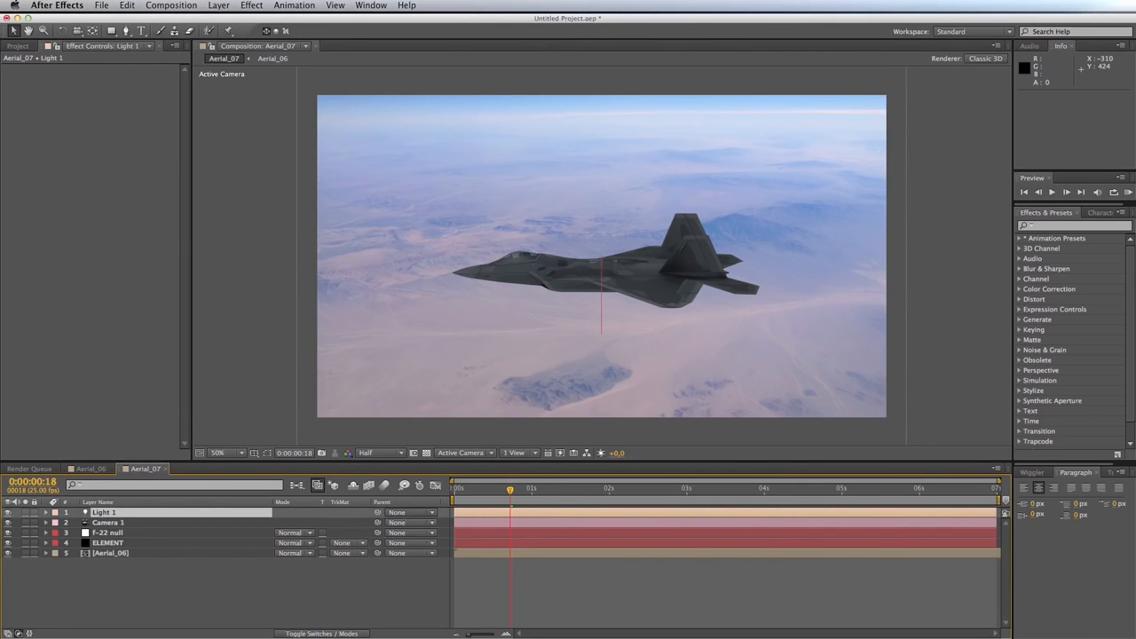
Rename the new light layer ambient.
left_click(104, 514)
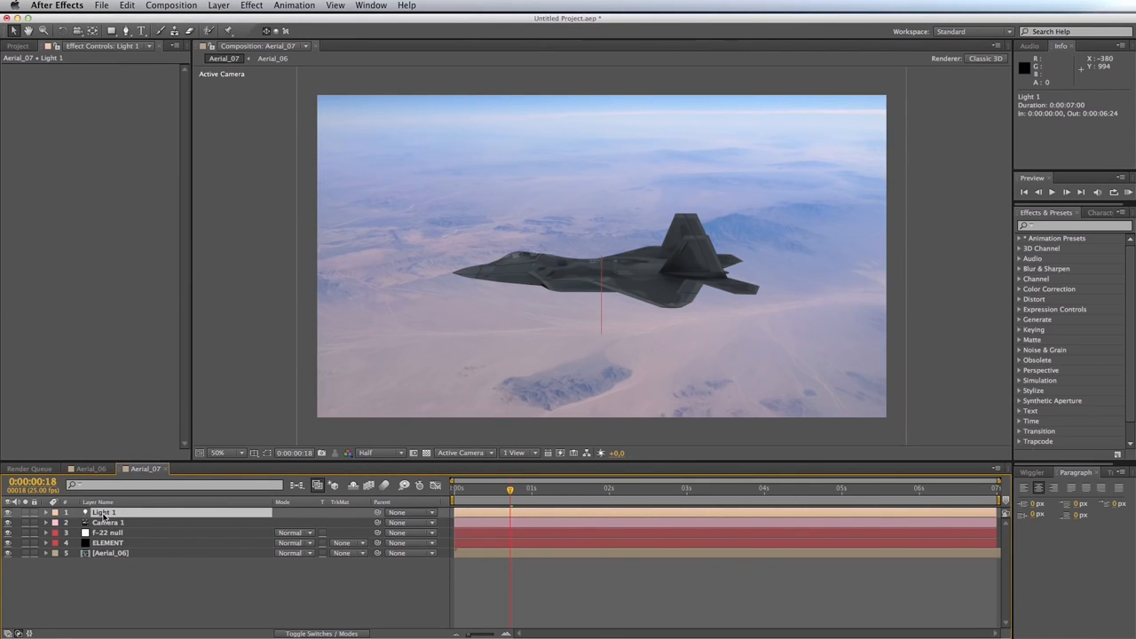
key("Return")
type("ambient")
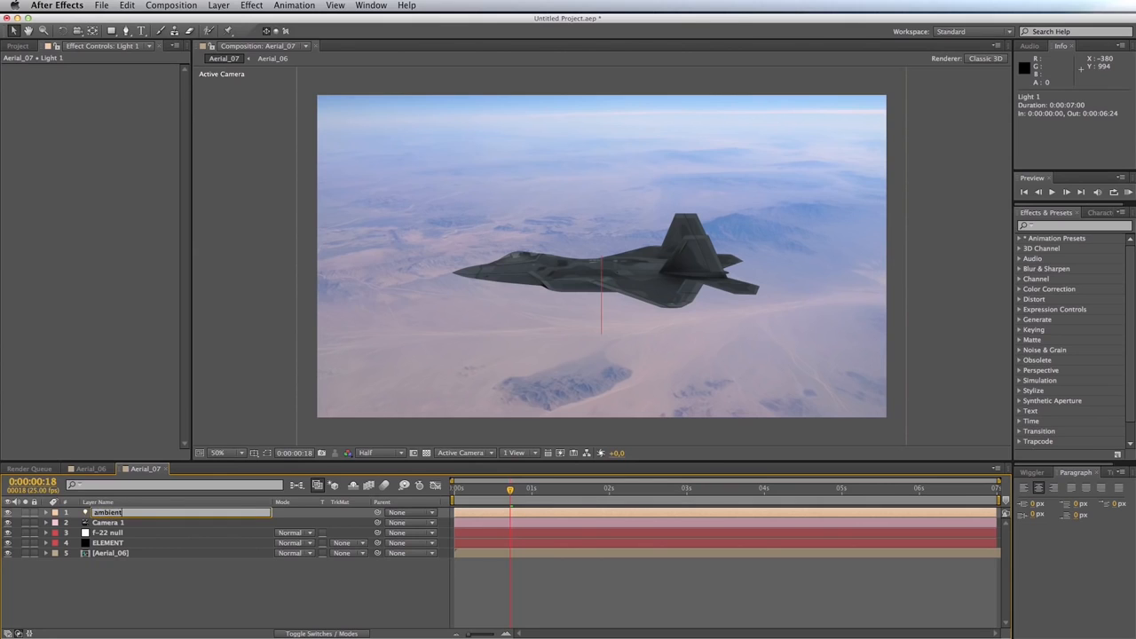
key("Return")
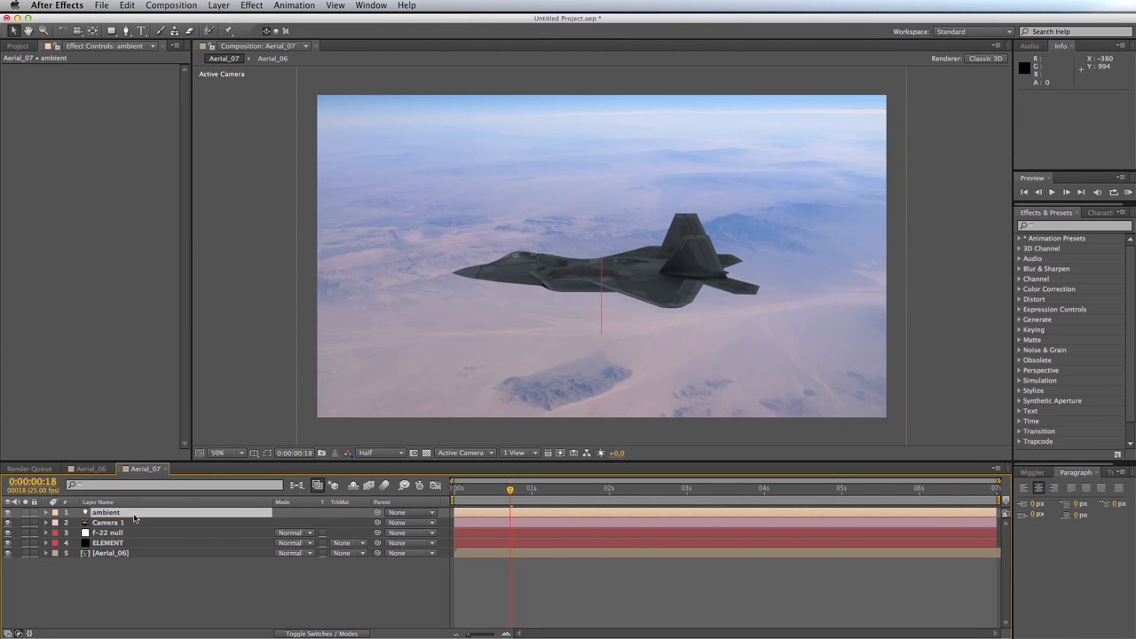
Begin a second light and set its type to Point.
left_click(218, 7)
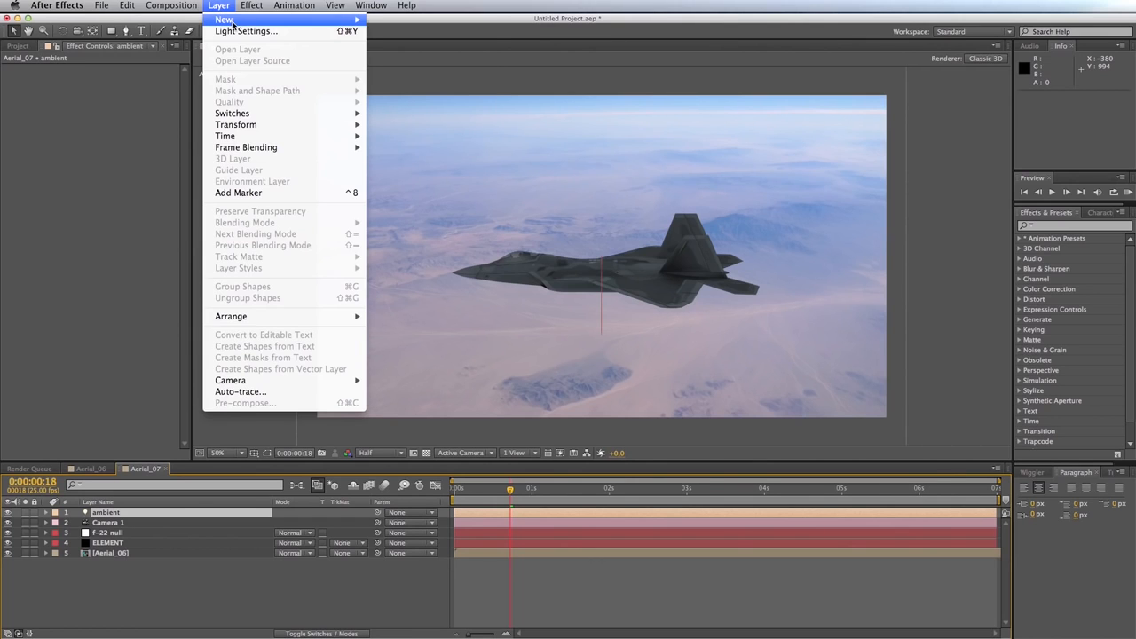
mouse_move(230, 19)
left_click(395, 46)
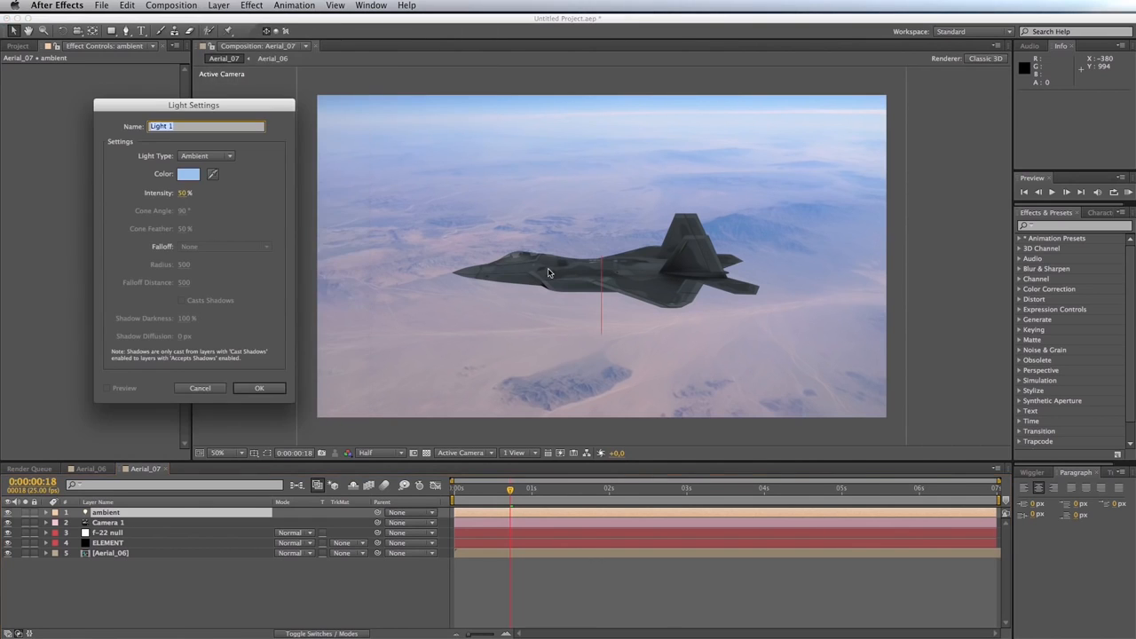
left_click(232, 158)
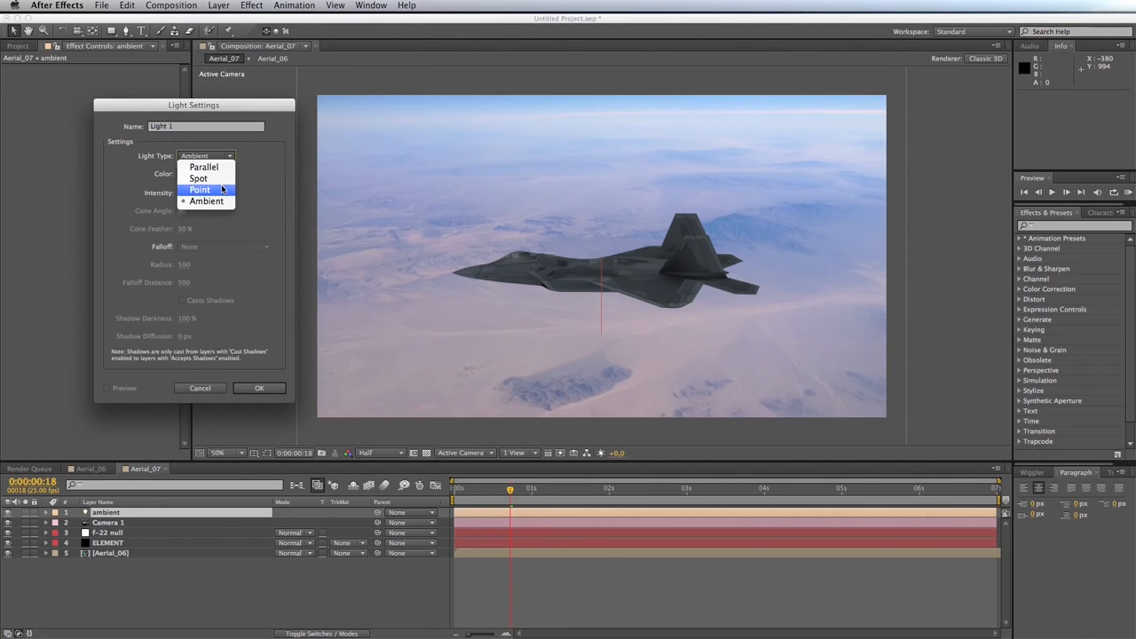
left_click(221, 189)
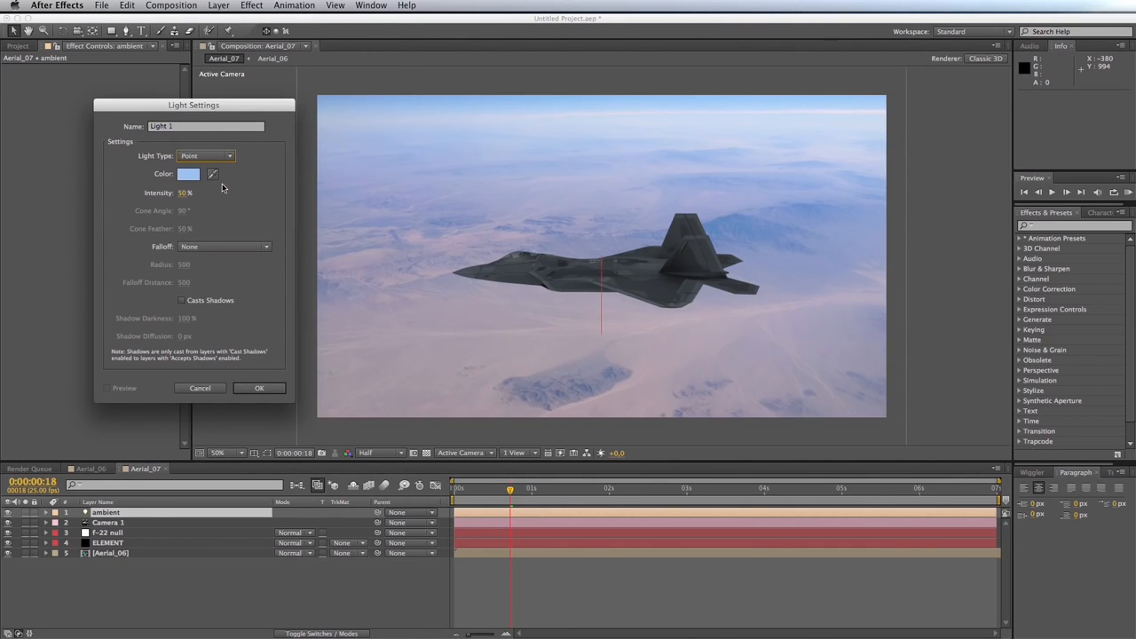
Give the point light a pale peach color, about FCE9D7, set its intensity to 500%, and create it.
left_click(195, 179)
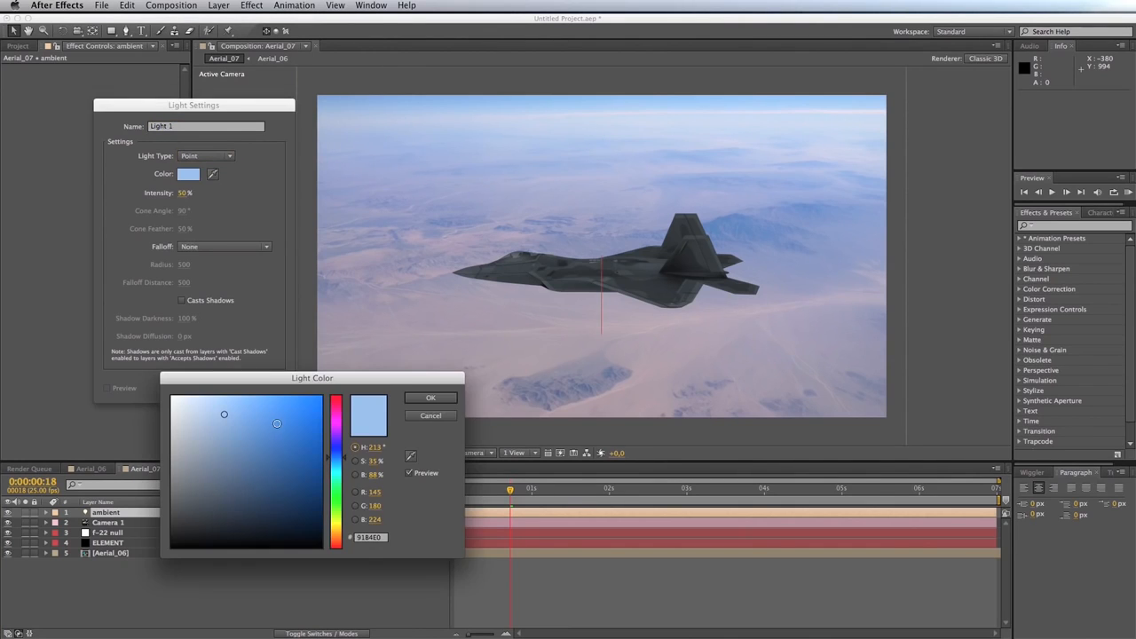
left_click(336, 529)
left_click_drag(336, 530, 335, 537)
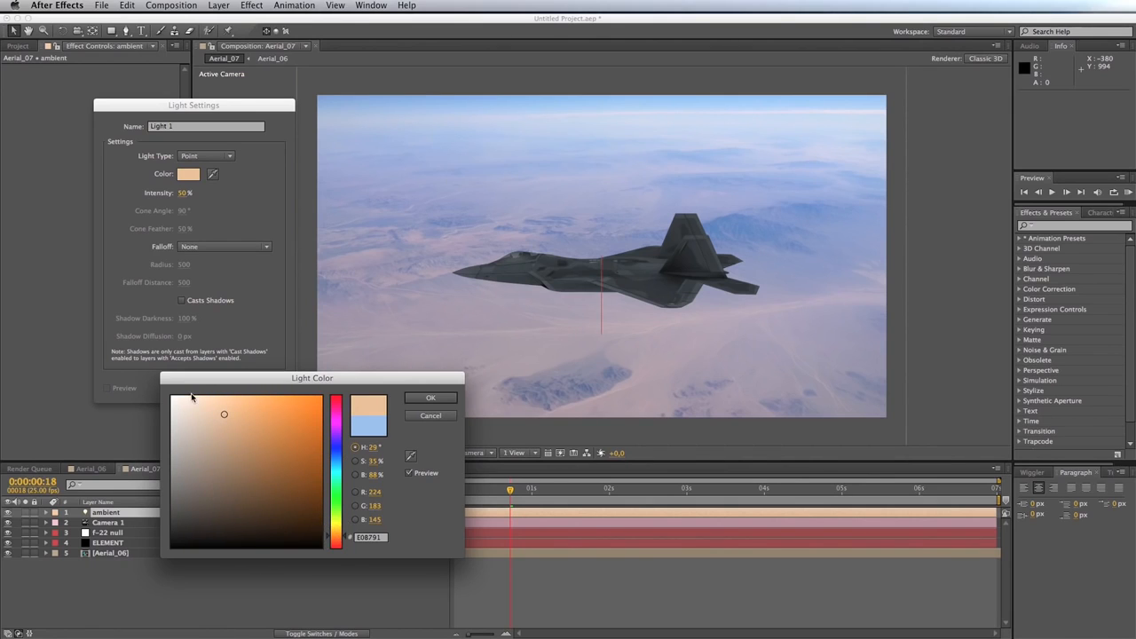
left_click(192, 397)
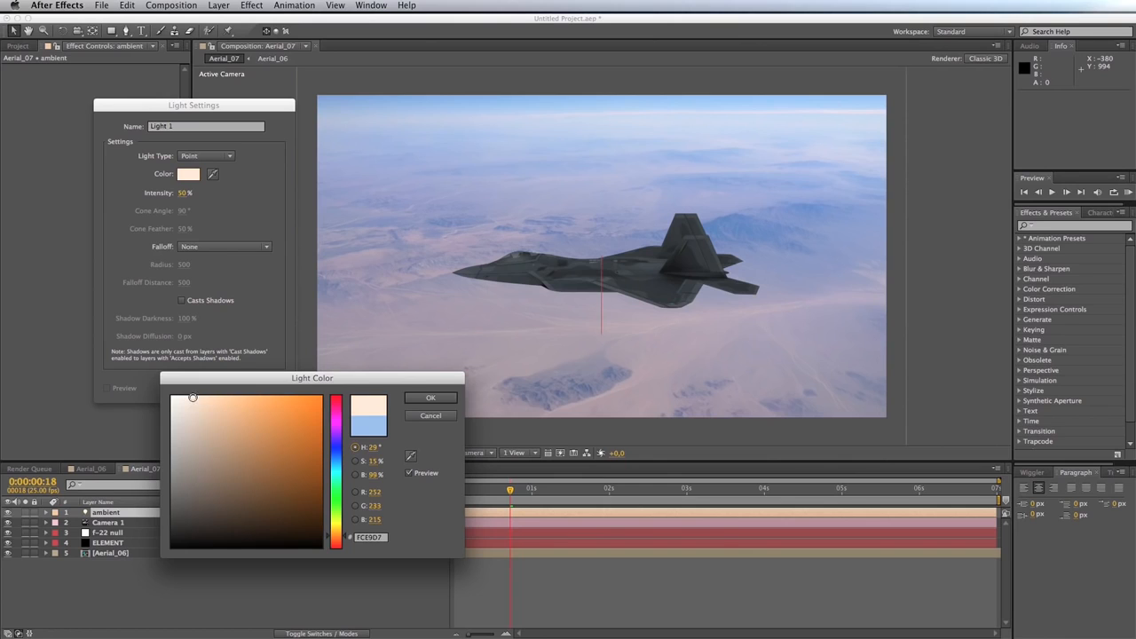
left_click(432, 398)
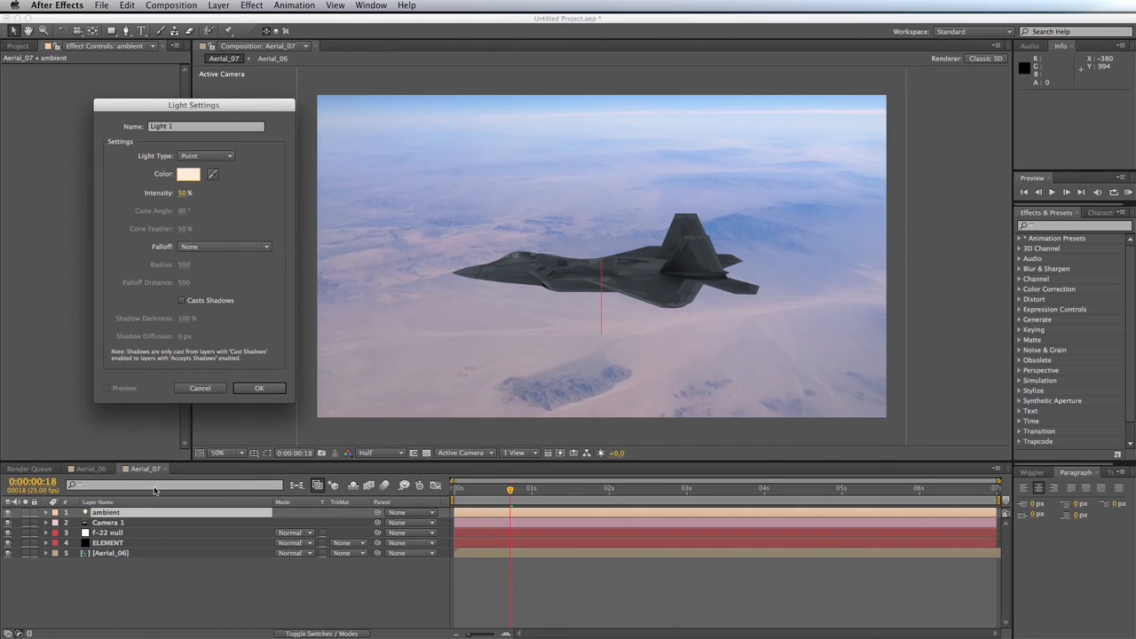
left_click(185, 193)
type("500")
key("Return")
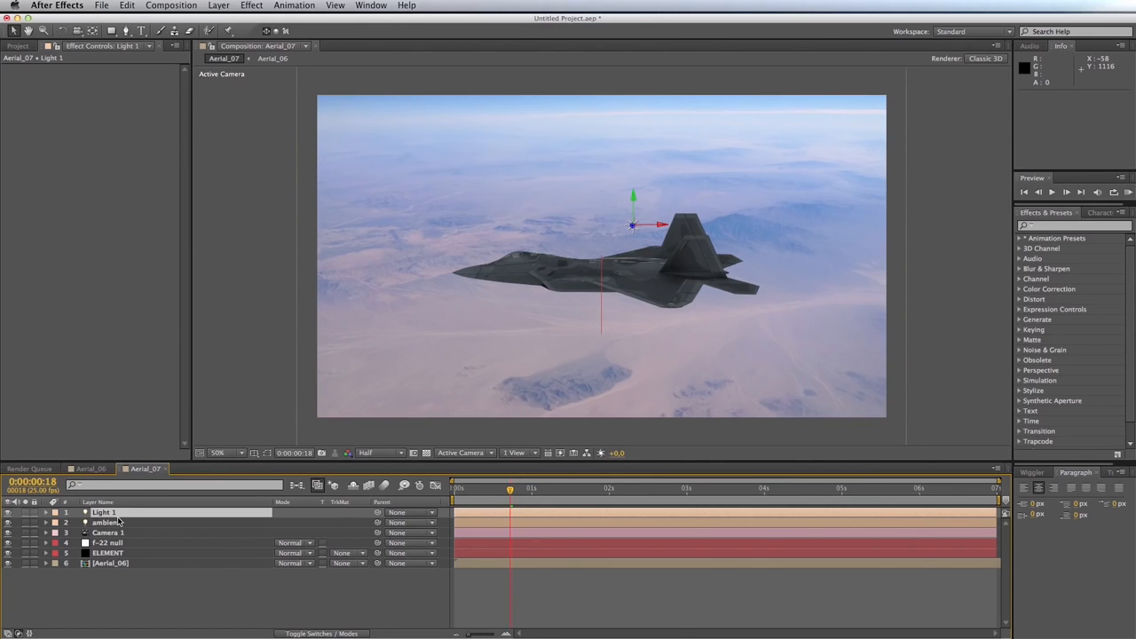
Move Light 1 above the jet and closer to the camera by setting its position to 1040, 117, -1229.7.
key("p")
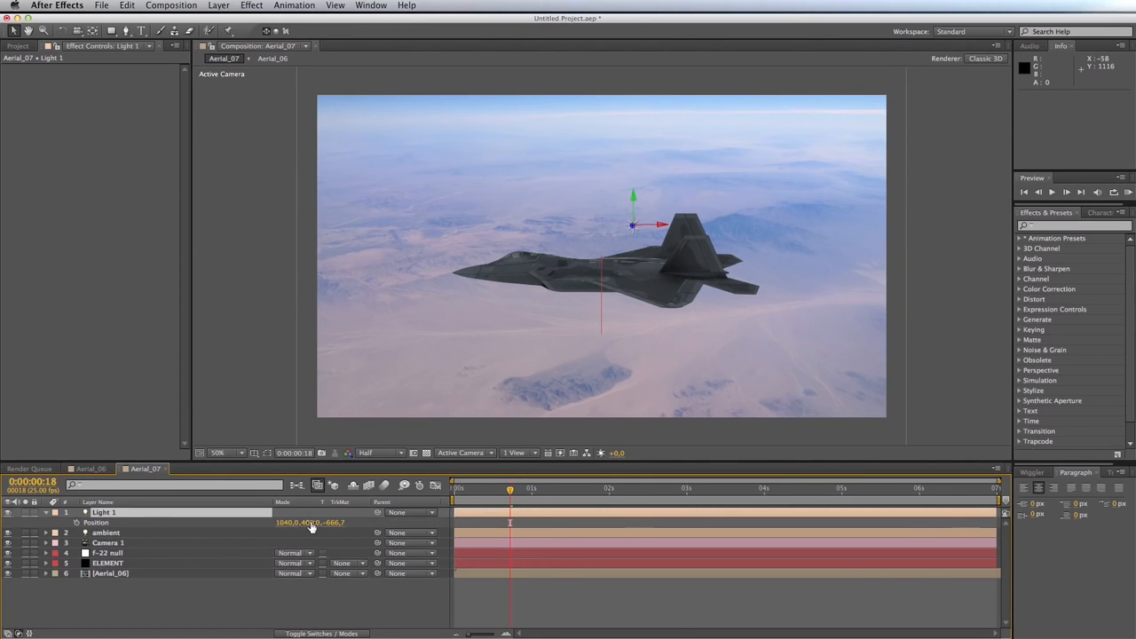
left_click_drag(310, 525, 108, 522)
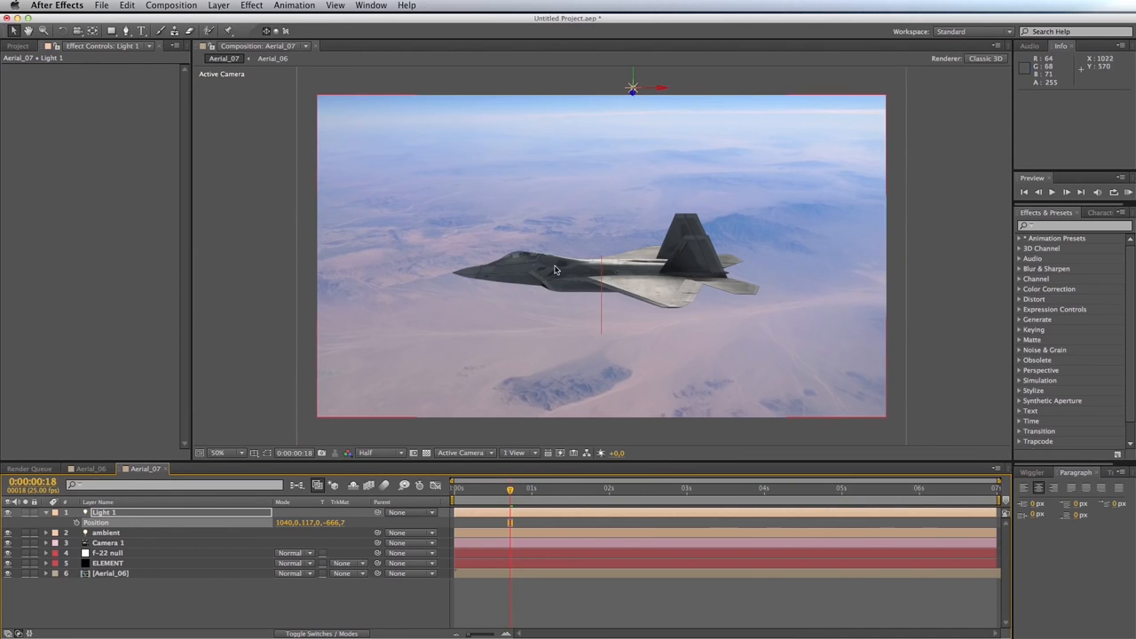
left_click(339, 523)
left_click_drag(338, 523, 85, 533)
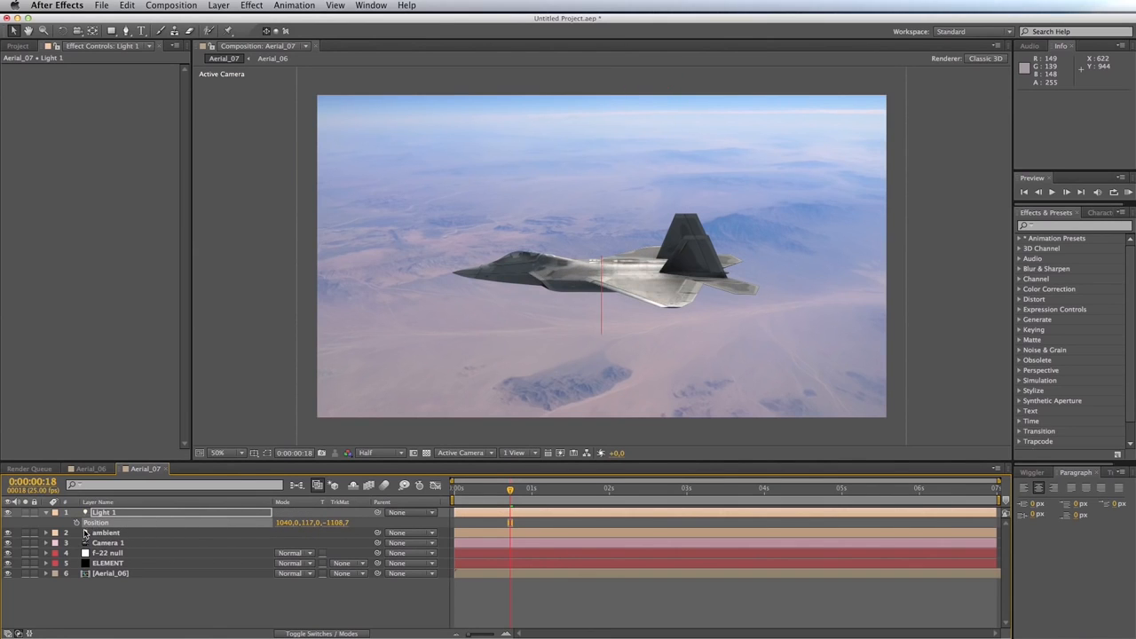
left_click_drag(338, 522, 274, 529)
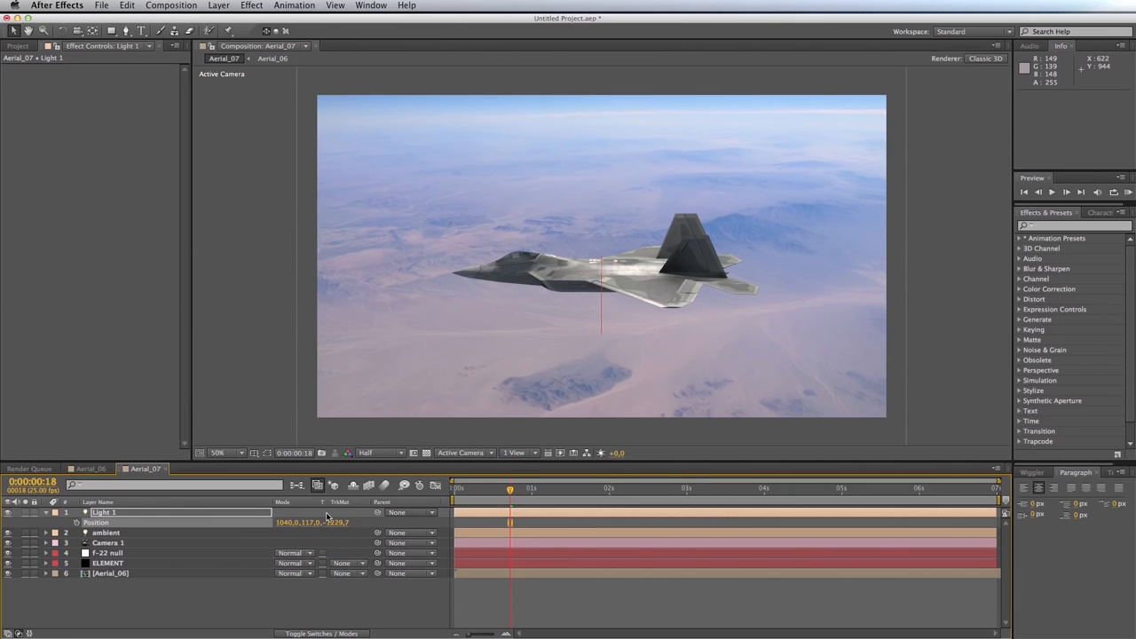
Raise the intensity of Light 1 to 550%.
double_click(104, 513)
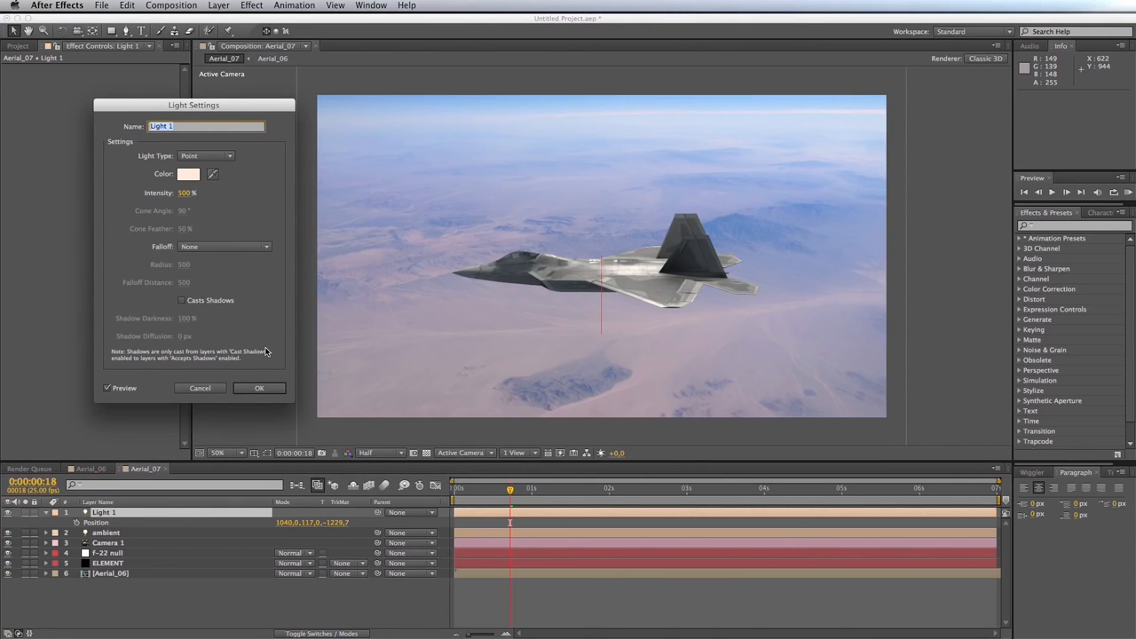
left_click(187, 194)
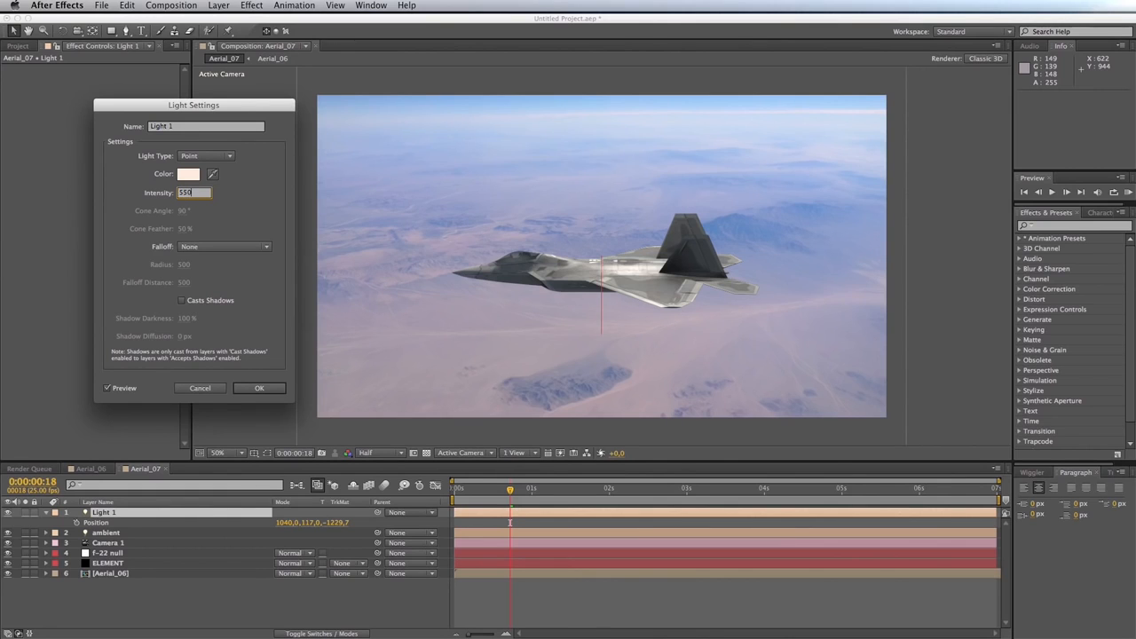
type("550")
key("Return")
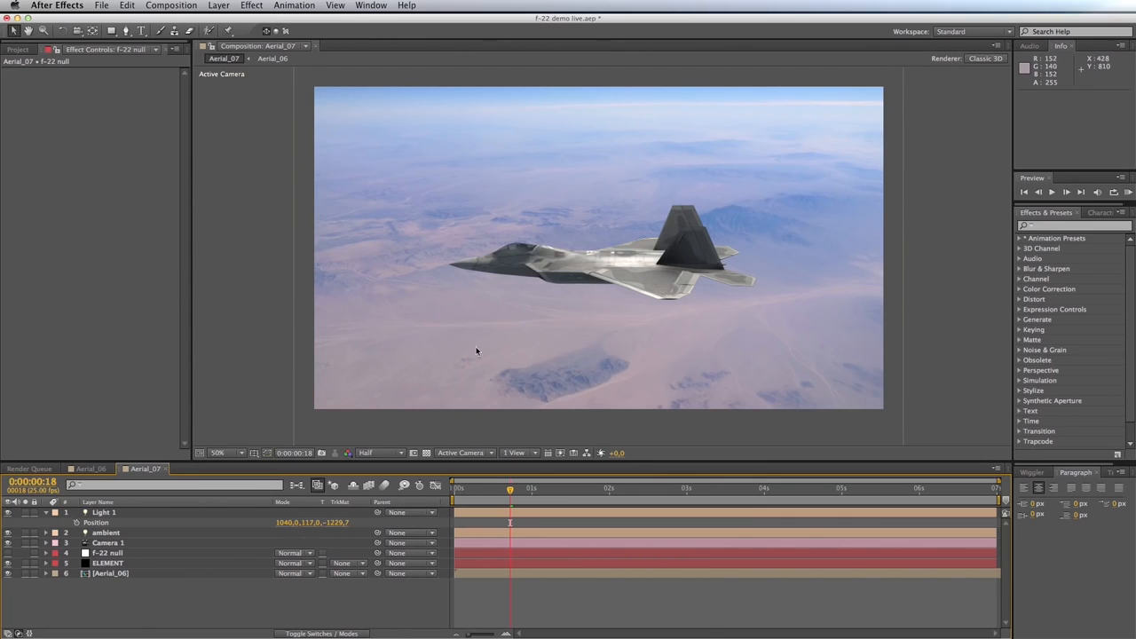
Apply the Photo Filter color correction effect to the Aerial_06 background layer.
left_click(104, 574)
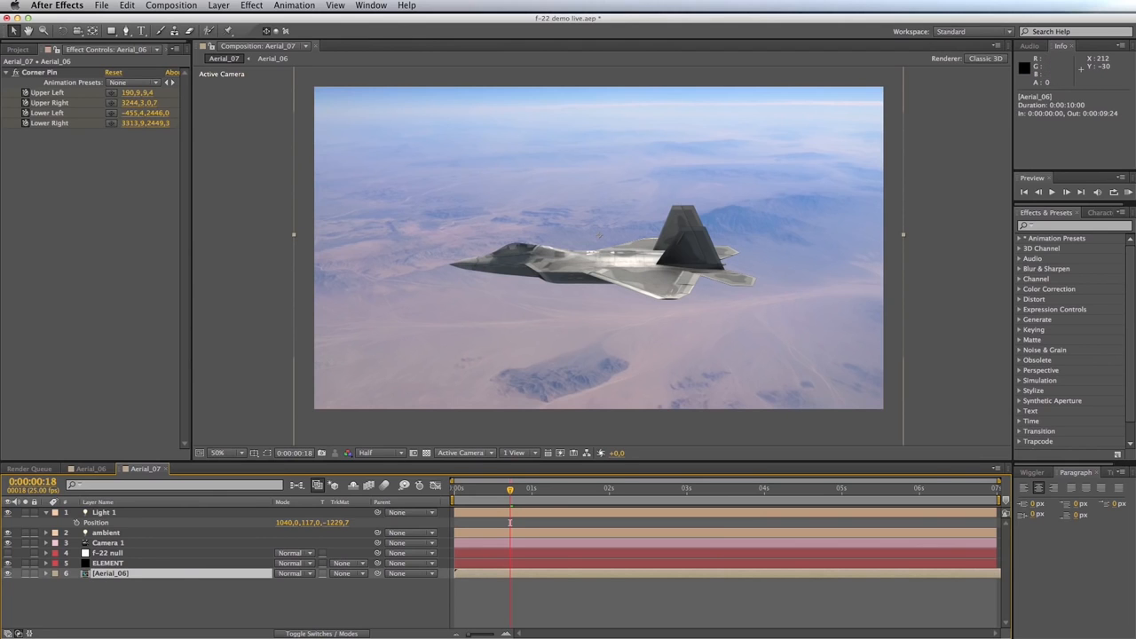
left_click(252, 6)
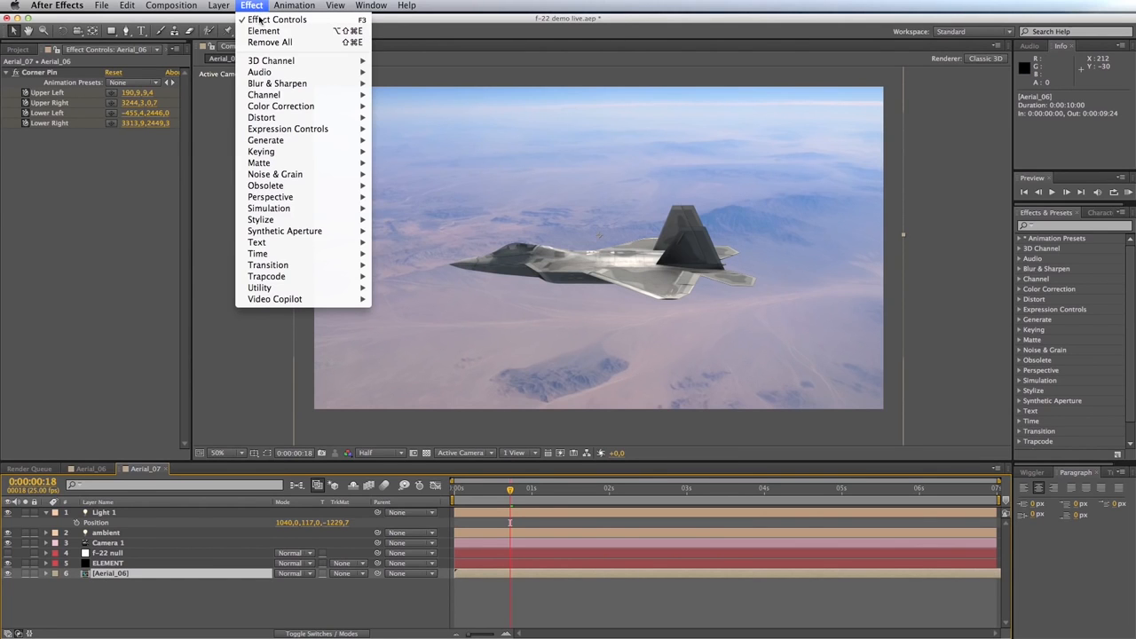
mouse_move(280, 106)
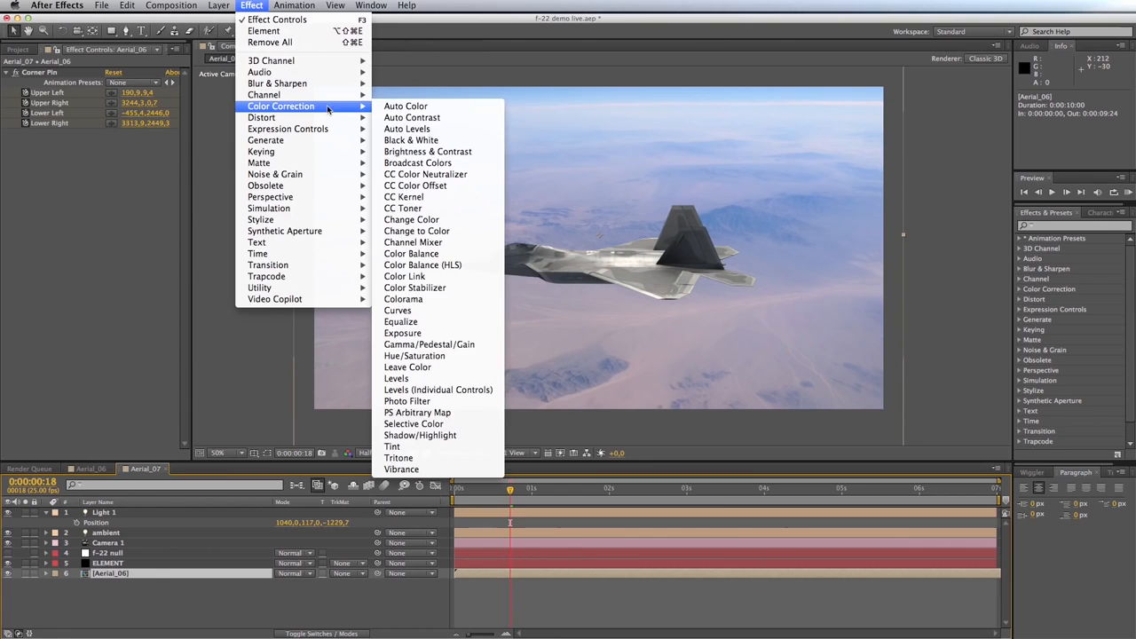
left_click(431, 402)
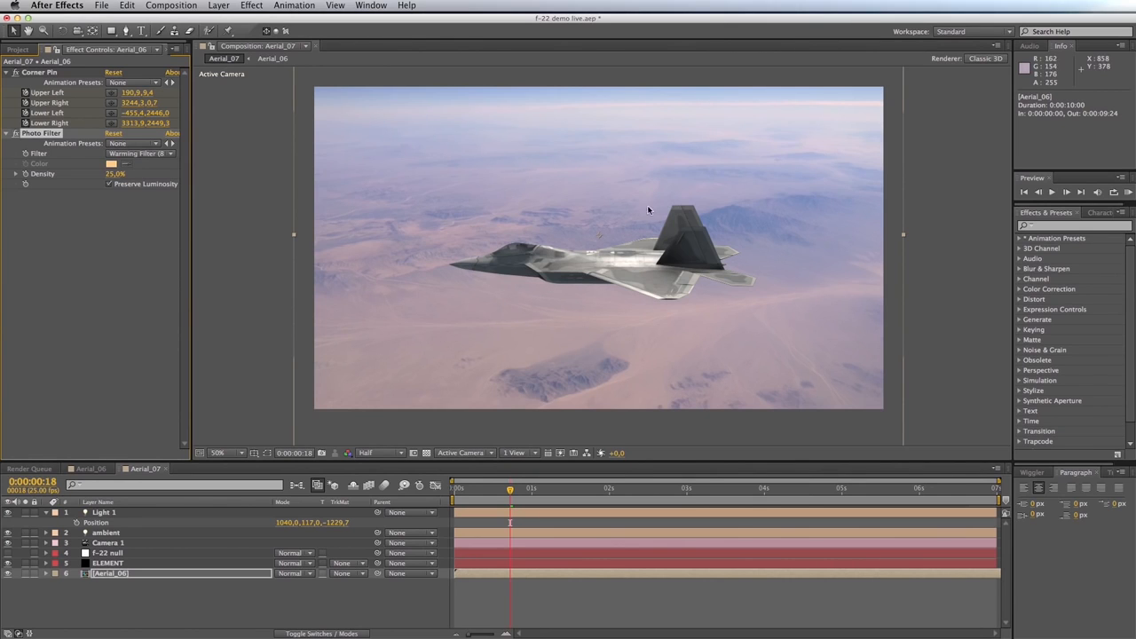
Set the Photo Filter on the Aerial_06 background to Green with a density of 20%.
left_click(163, 154)
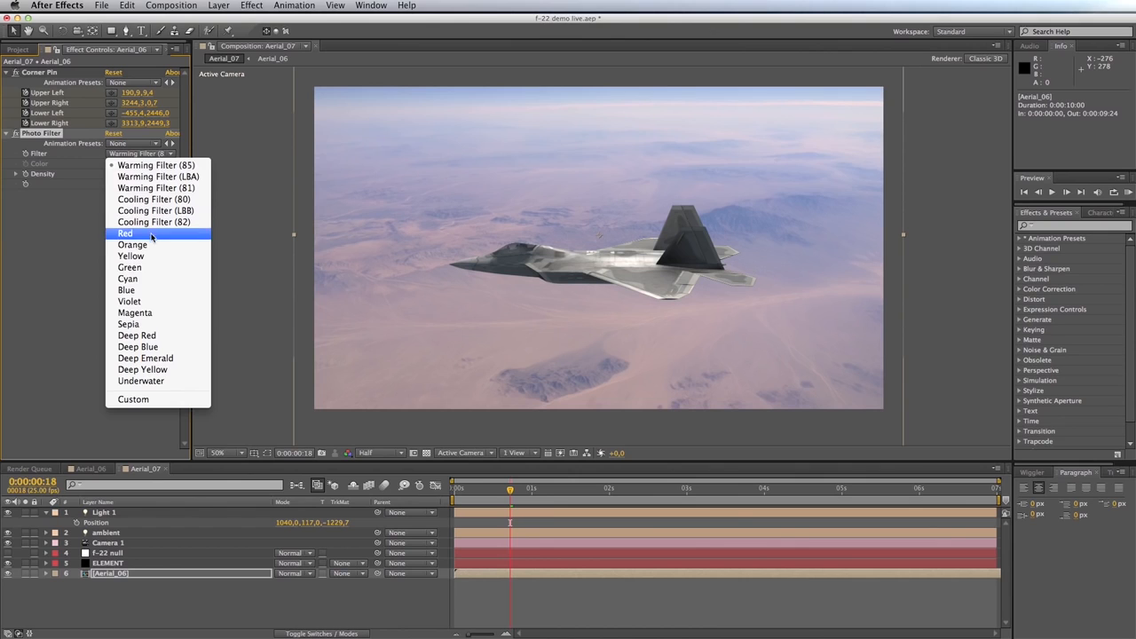
left_click(134, 267)
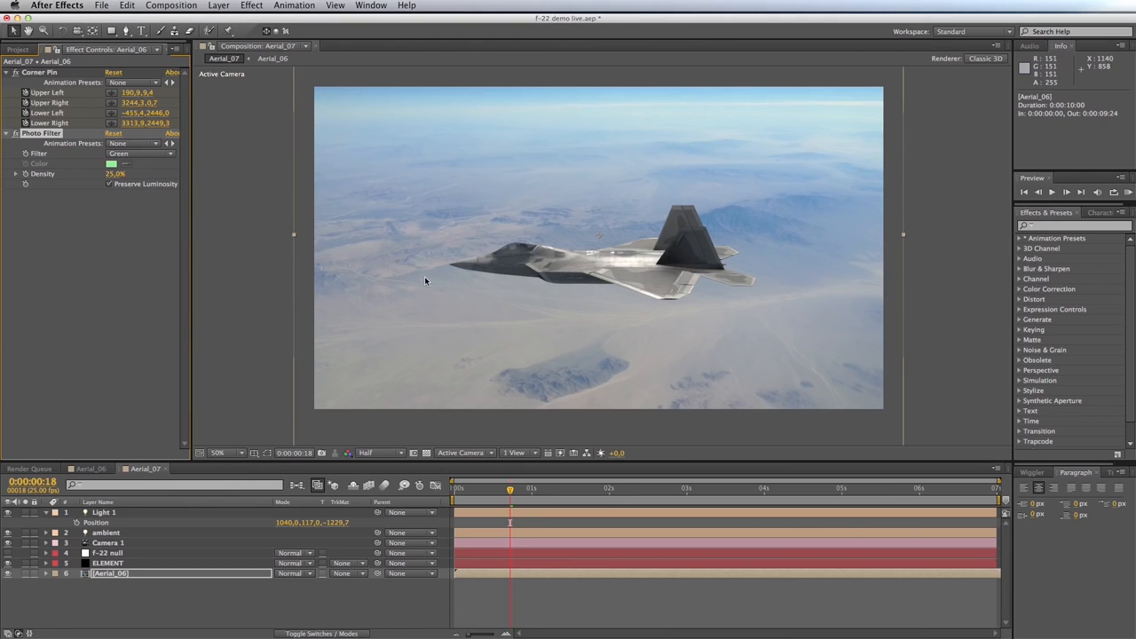
left_click(113, 173)
type("20")
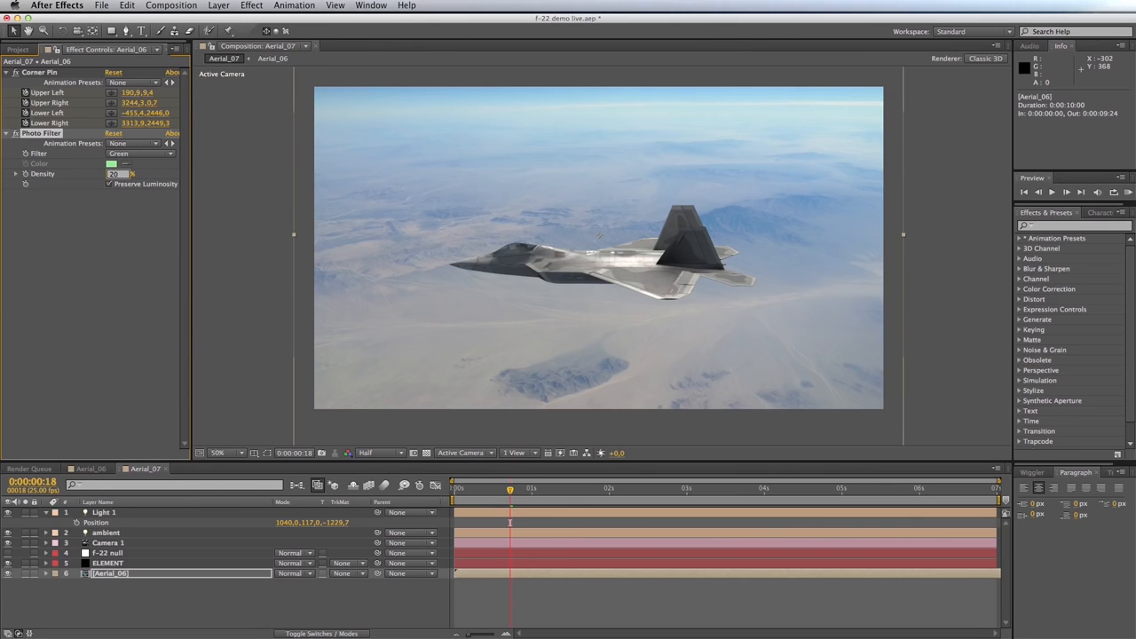
key("Return")
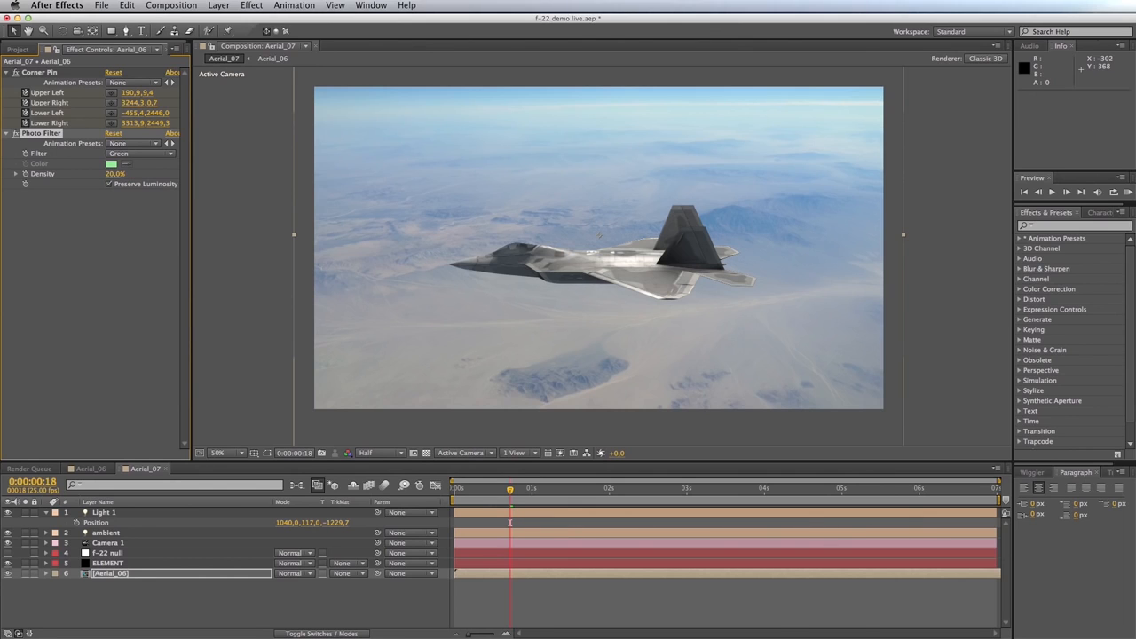
left_click(111, 244)
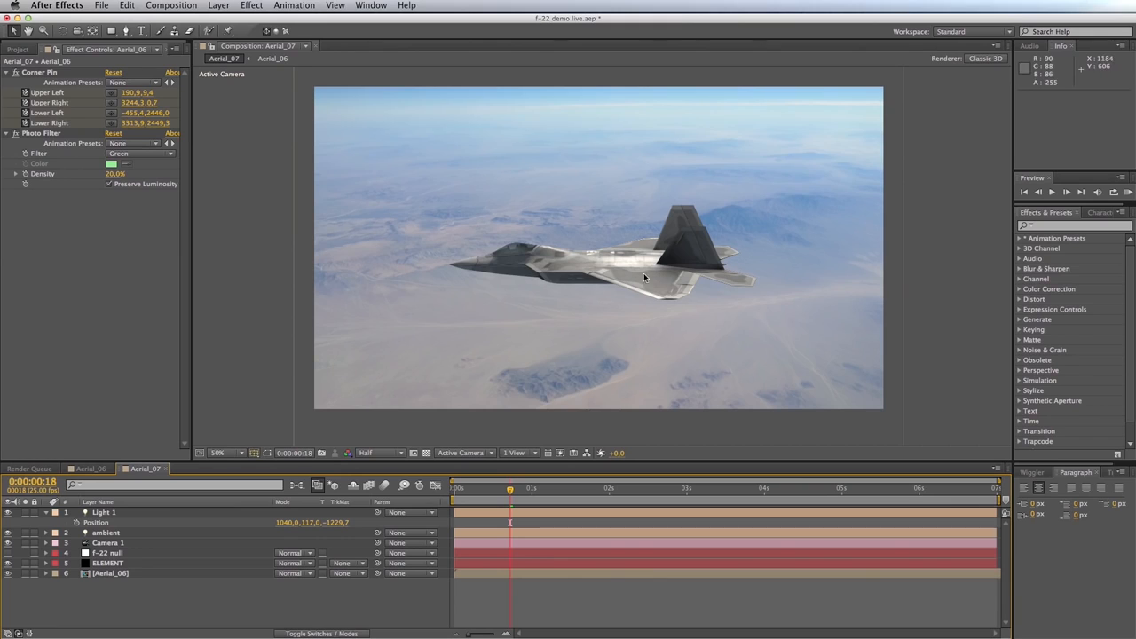
left_click(497, 275)
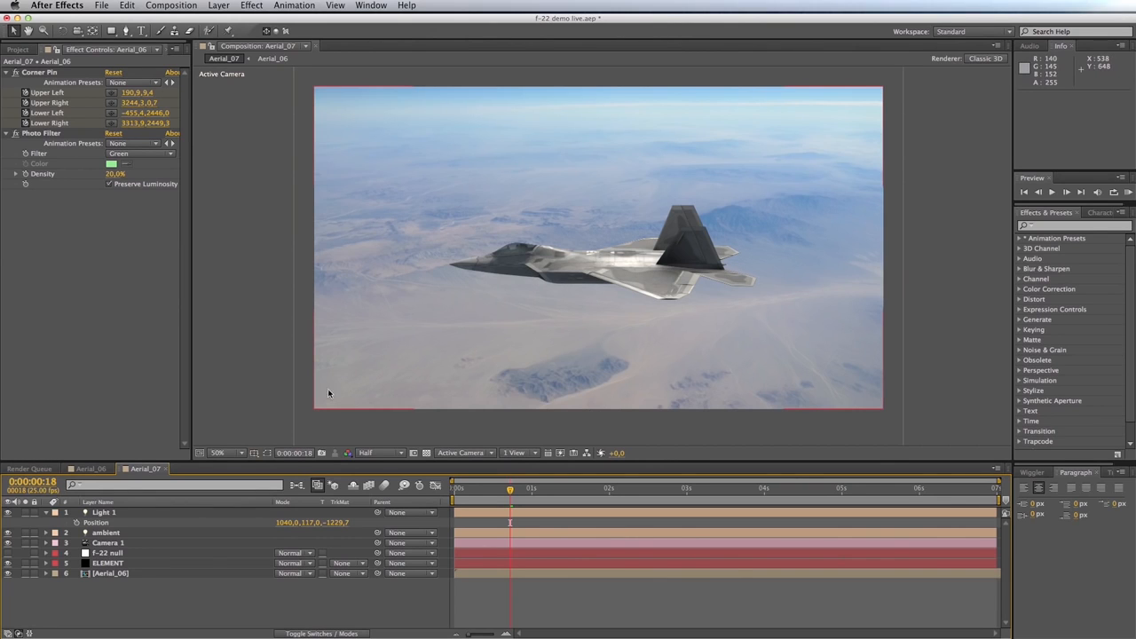
Apply a Photo Filter effect to the ELEMENT layer and choose Cooling Filter (82).
left_click(107, 562)
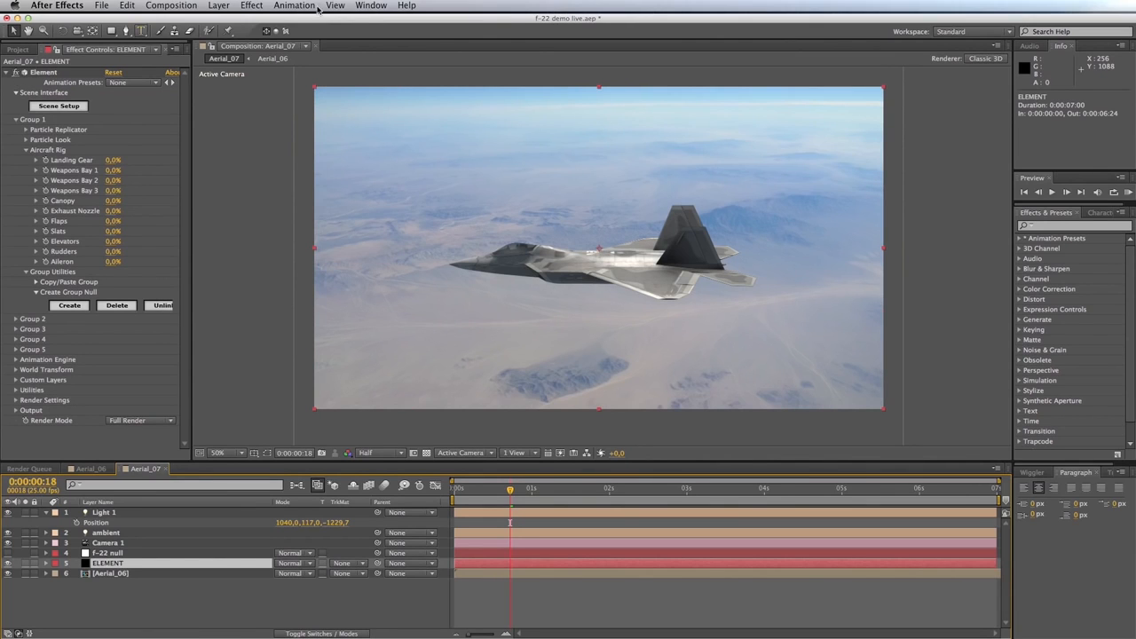
left_click(252, 7)
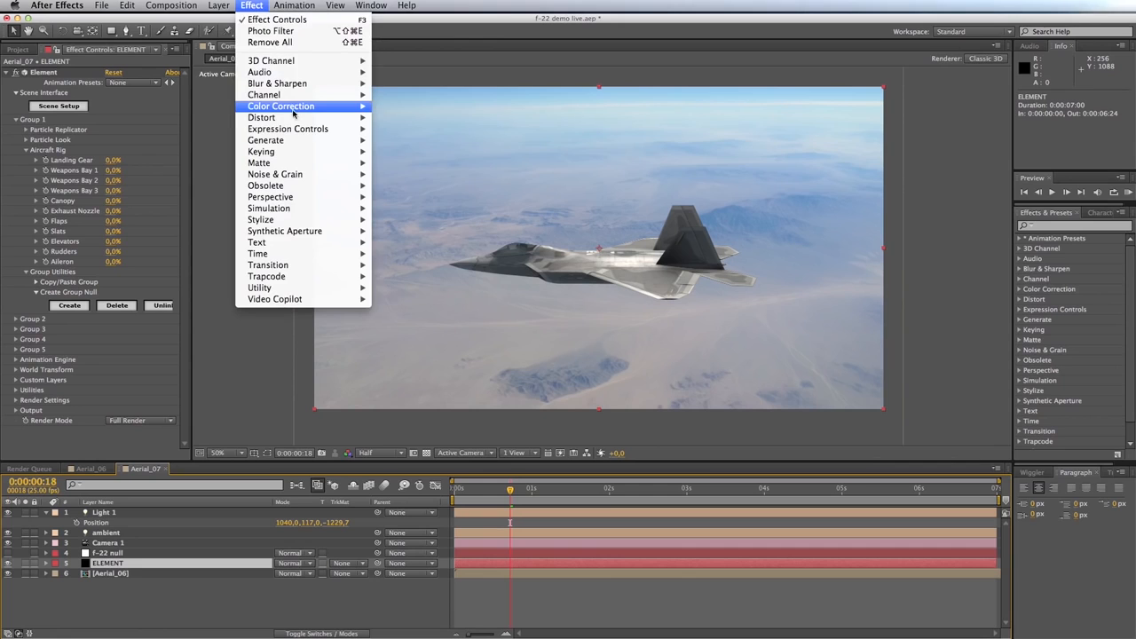
mouse_move(295, 108)
left_click(424, 402)
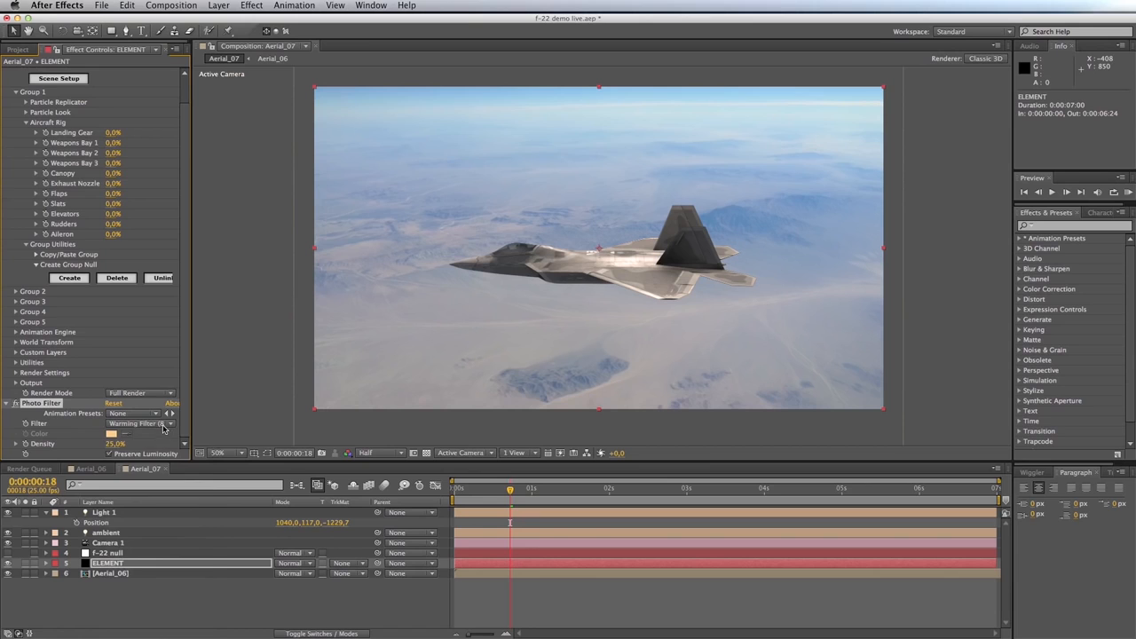
left_click(160, 424)
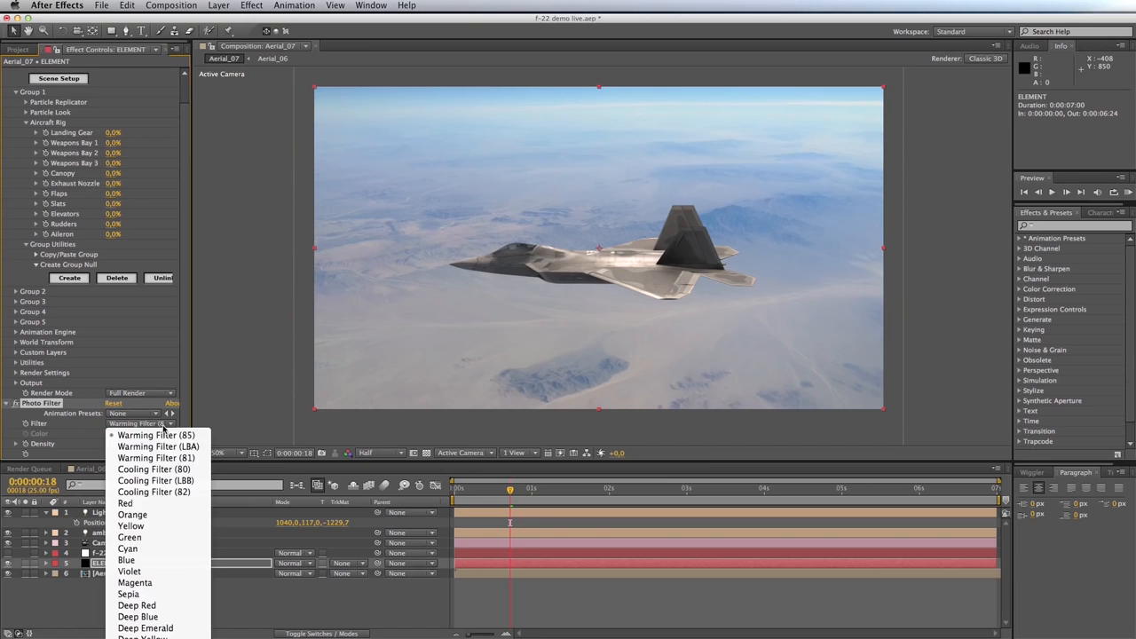
left_click(153, 492)
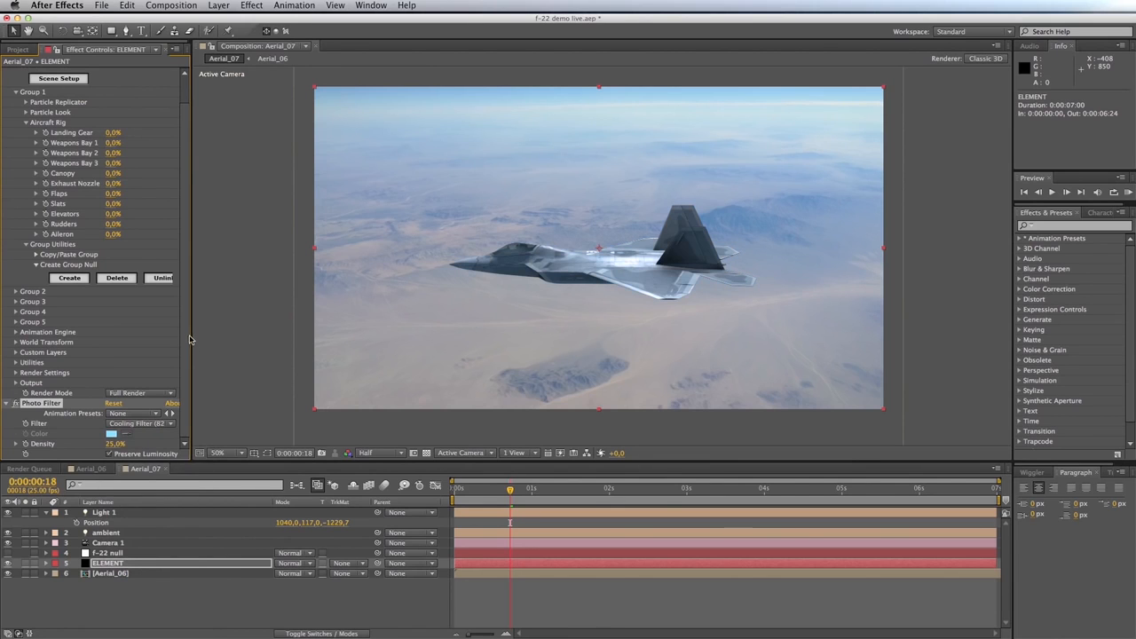
Reduce the density of the ELEMENT layer's Photo Filter to 5%.
mouse_move(113, 447)
left_mouse_down()
mouse_move(132, 446)
mouse_move(109, 451)
left_mouse_up()
left_click(110, 451)
left_click(185, 411)
left_click(110, 445)
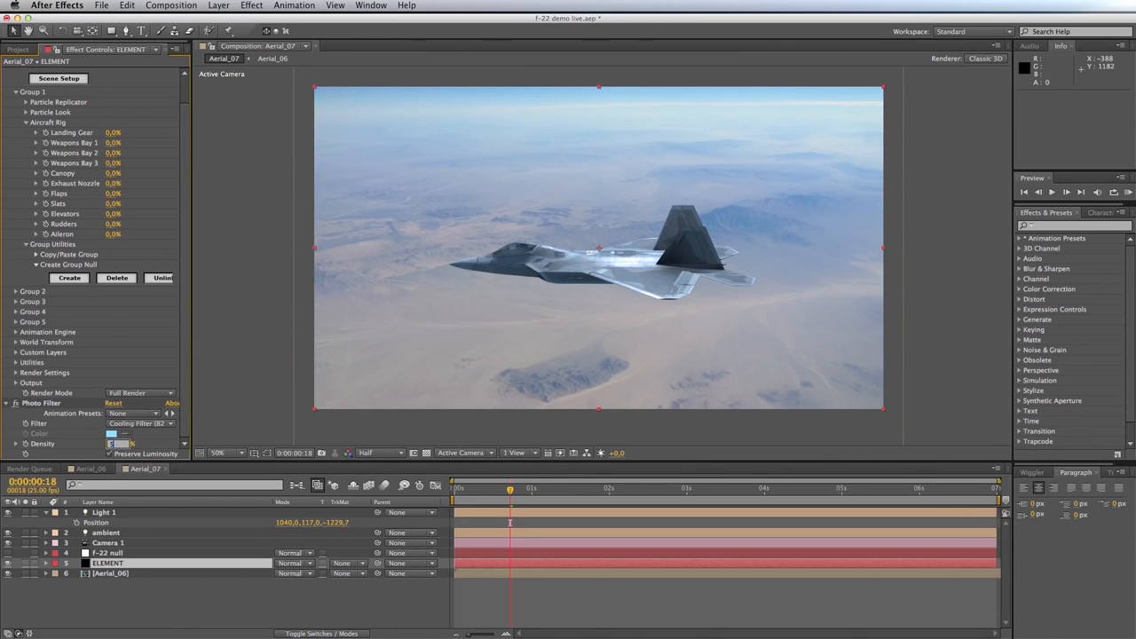
key("Return")
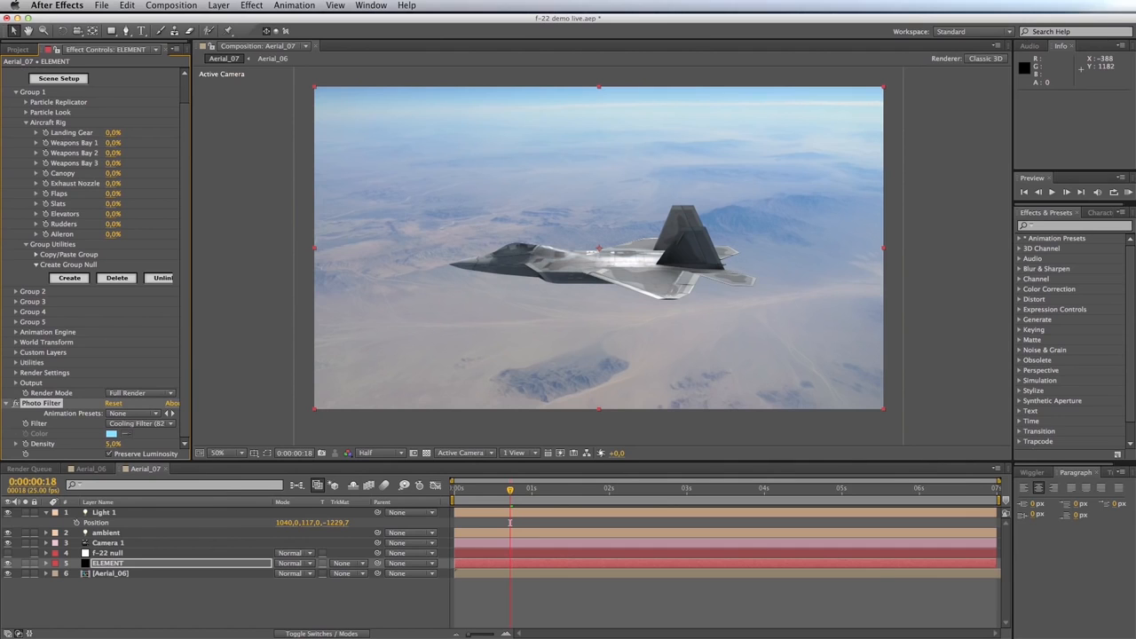
left_click(178, 597)
left_click(694, 287)
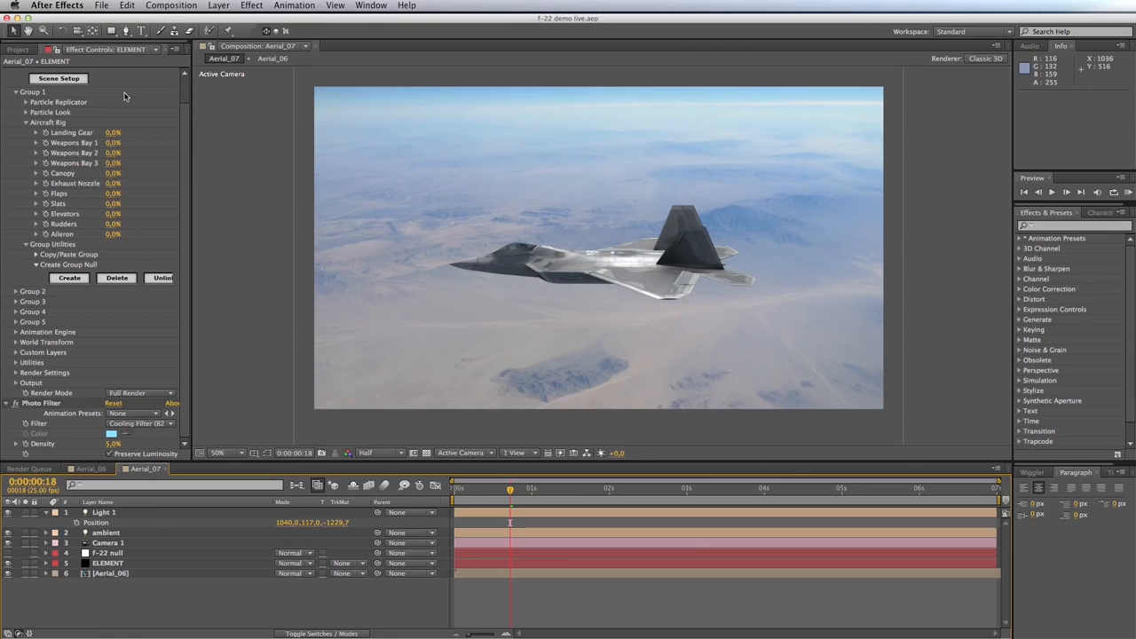
Apply Levels to the ELEMENT layer and set Input Black to 3 and Gamma to 0.90.
scroll(126, 96, "up", 2)
left_click(8, 72)
left_click(107, 562)
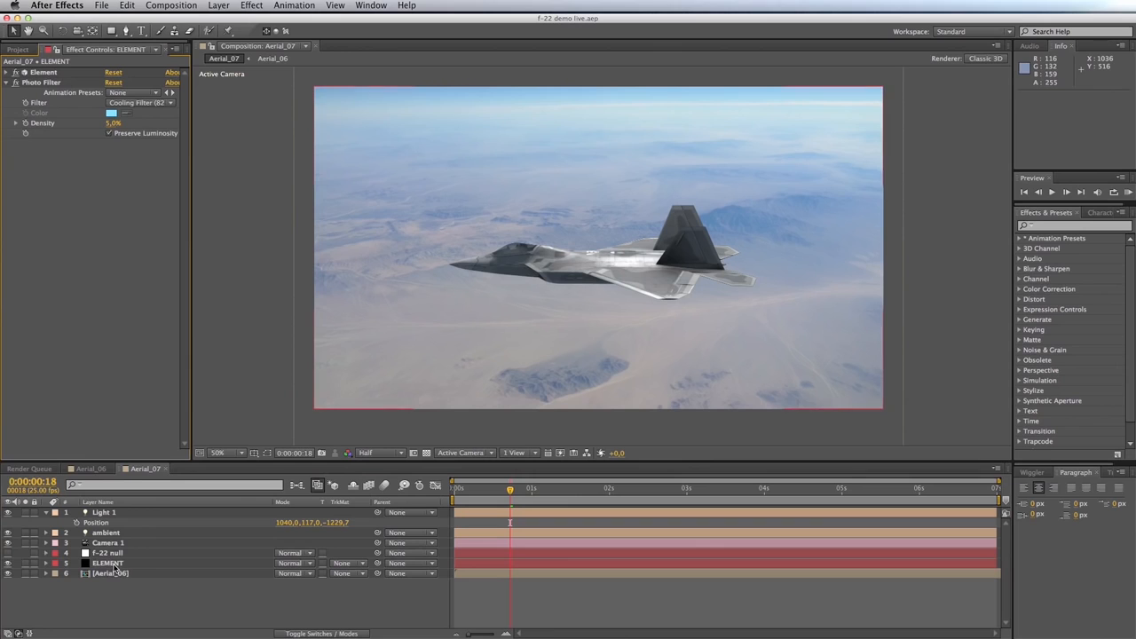
left_click(248, 7)
mouse_move(288, 108)
left_click(429, 381)
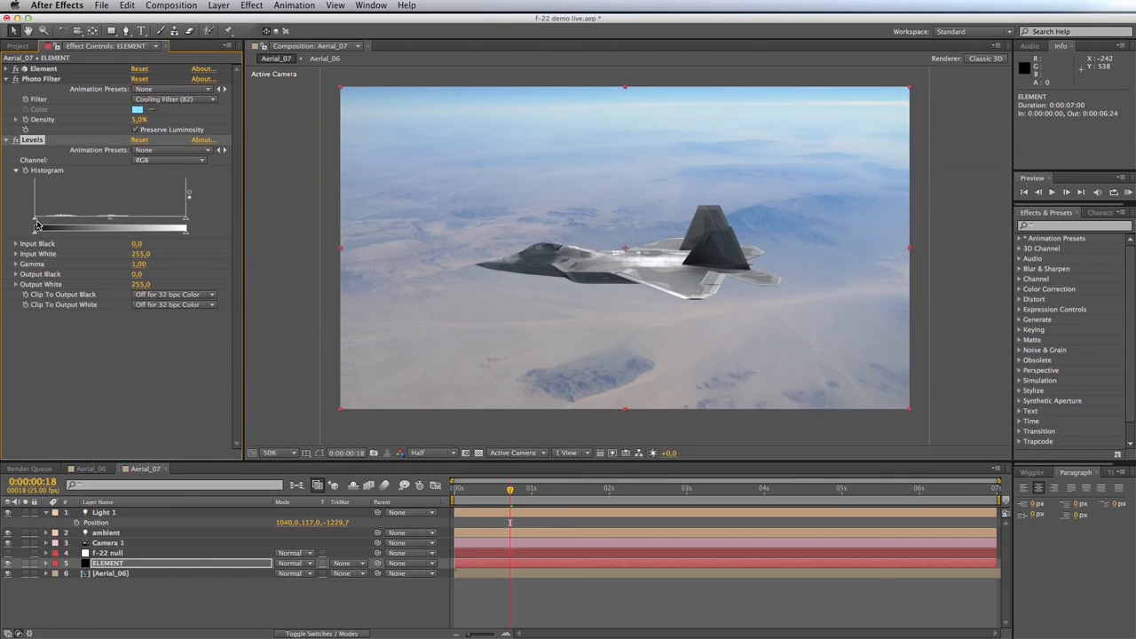
left_click_drag(36, 222, 38, 221)
left_click_drag(113, 221, 116, 221)
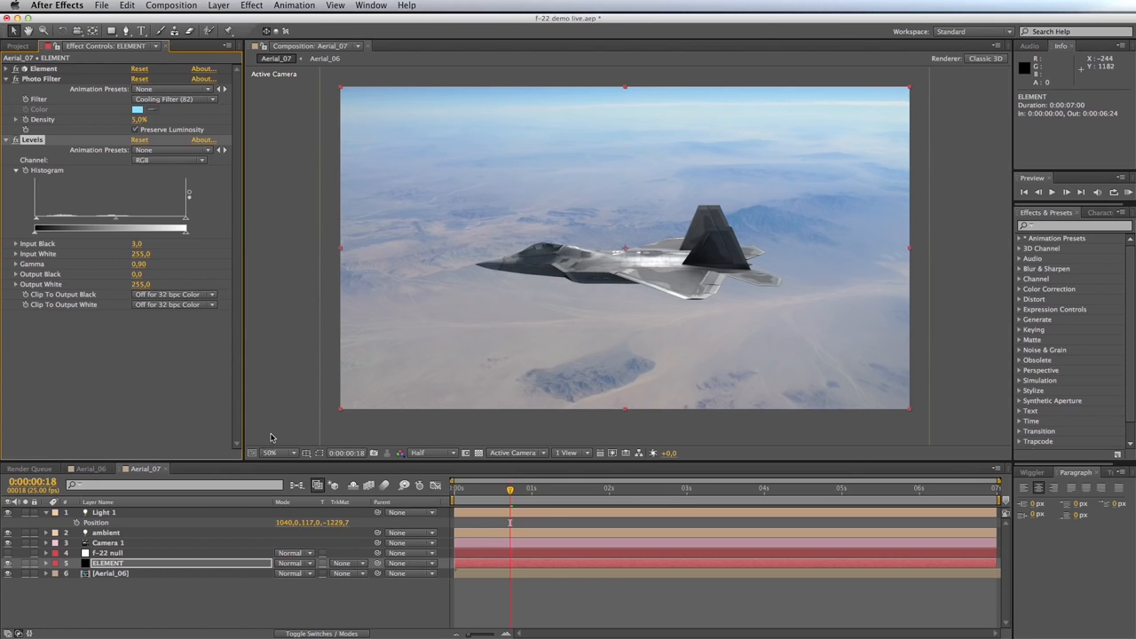
Switch to Firefox to compare the jet's tones with the F-22 formation reference photo, and return to After Effects.
key("super+Tab")
key("super+Tab")
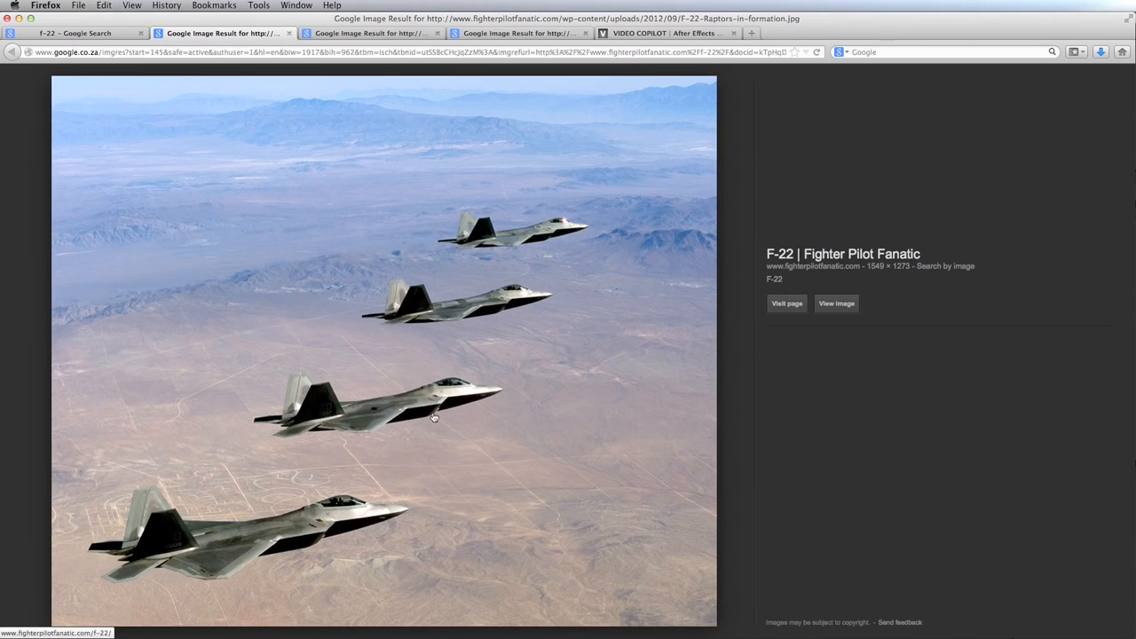
key("super+Tab")
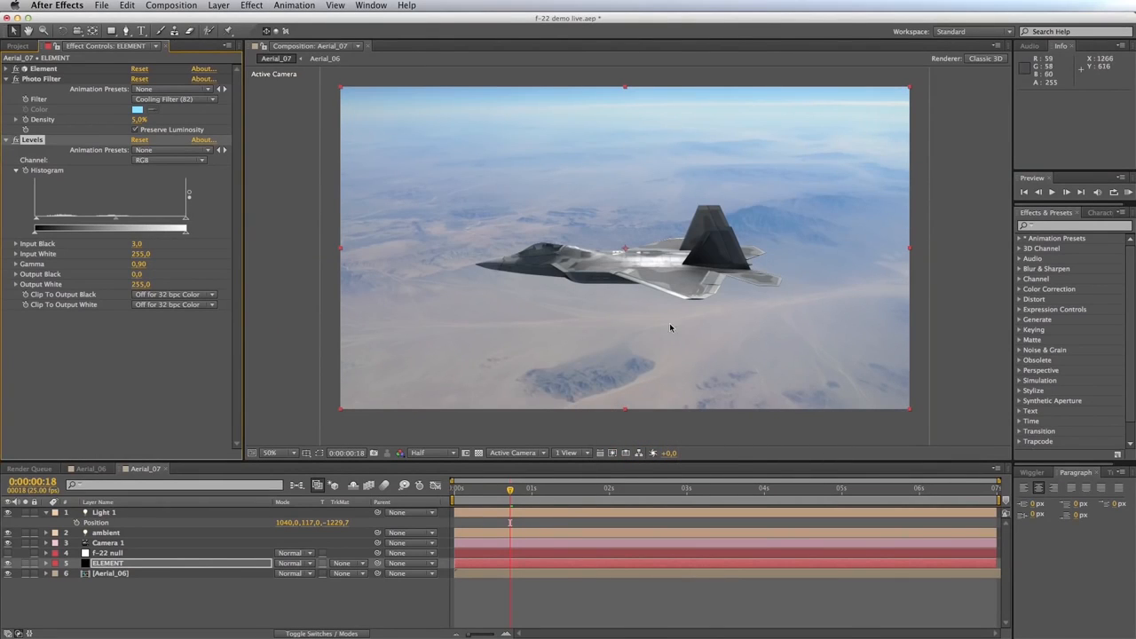
left_click(193, 598)
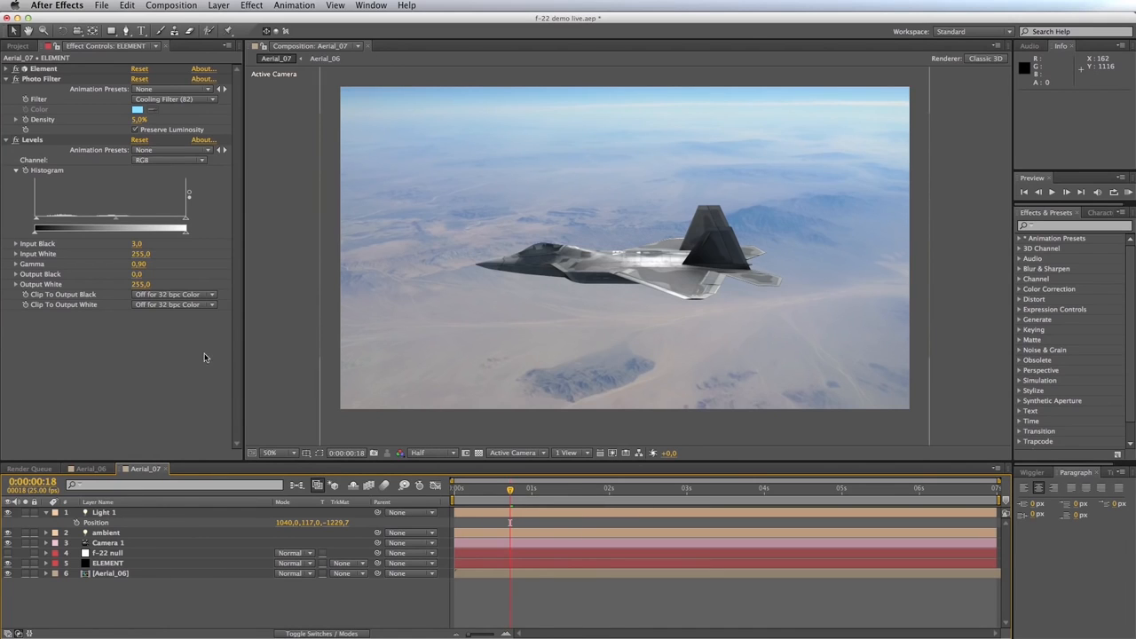
Create a new adjustment layer above Light 1 in the Aerial_07 composition.
left_click(127, 514)
left_click(218, 5)
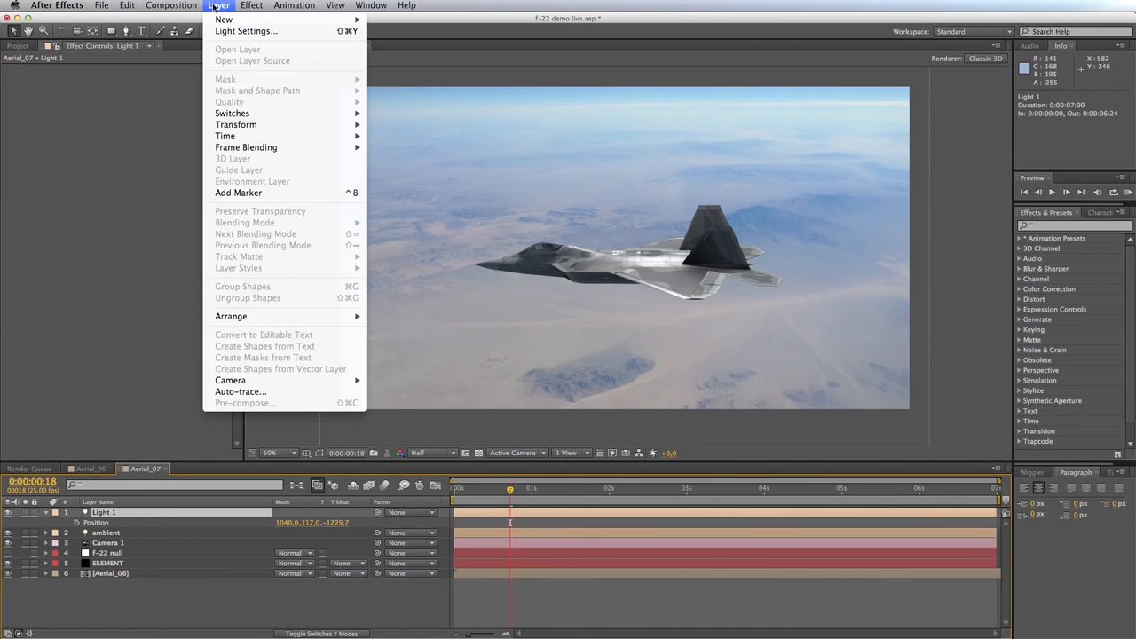
mouse_move(224, 19)
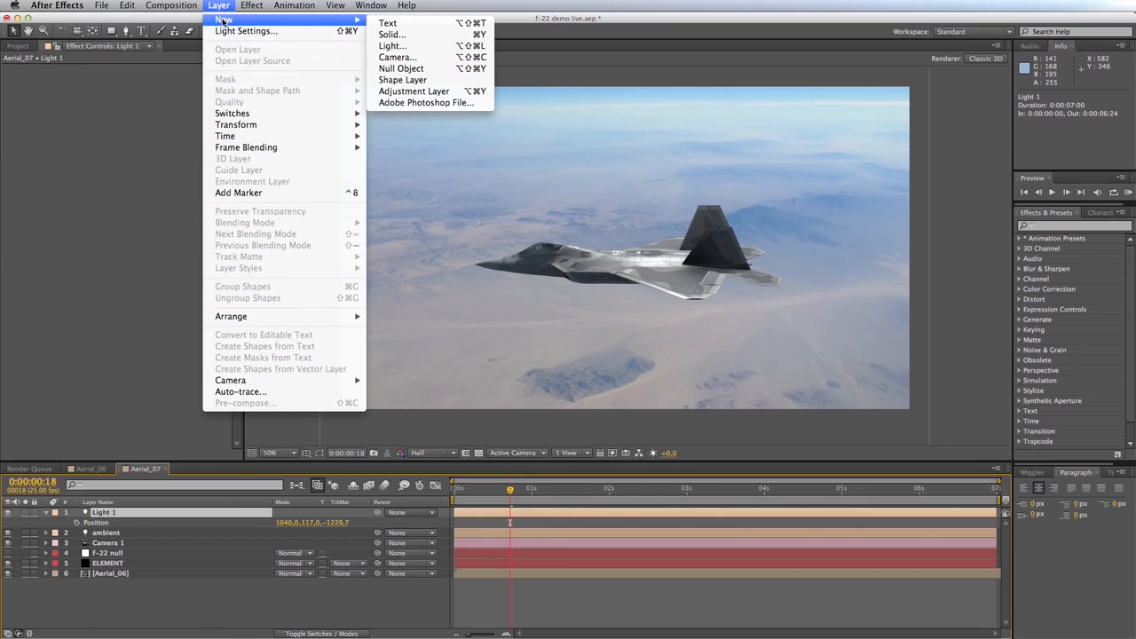
left_click(408, 91)
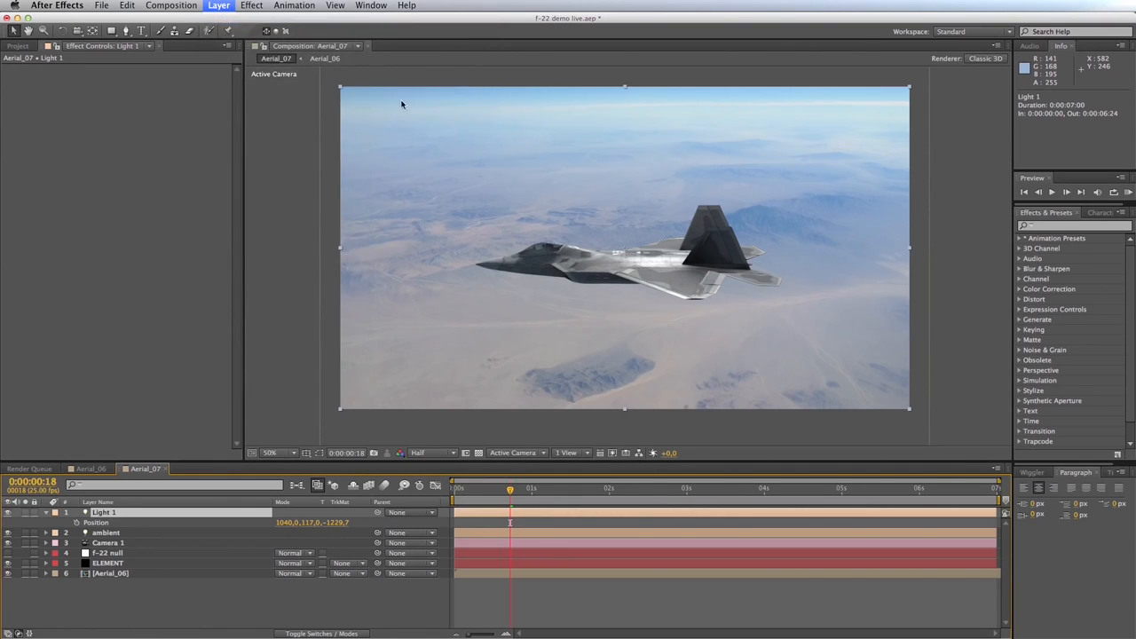
Apply Levels to the adjustment layer and set Input White to 232 and Gamma to 0.82.
left_click(251, 5)
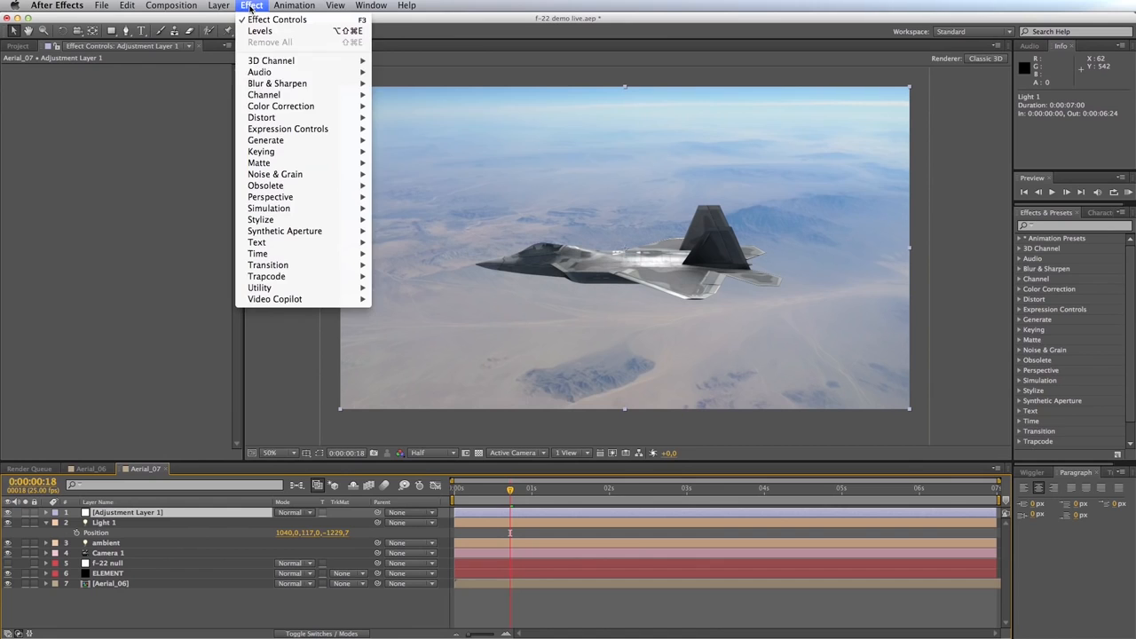
mouse_move(280, 107)
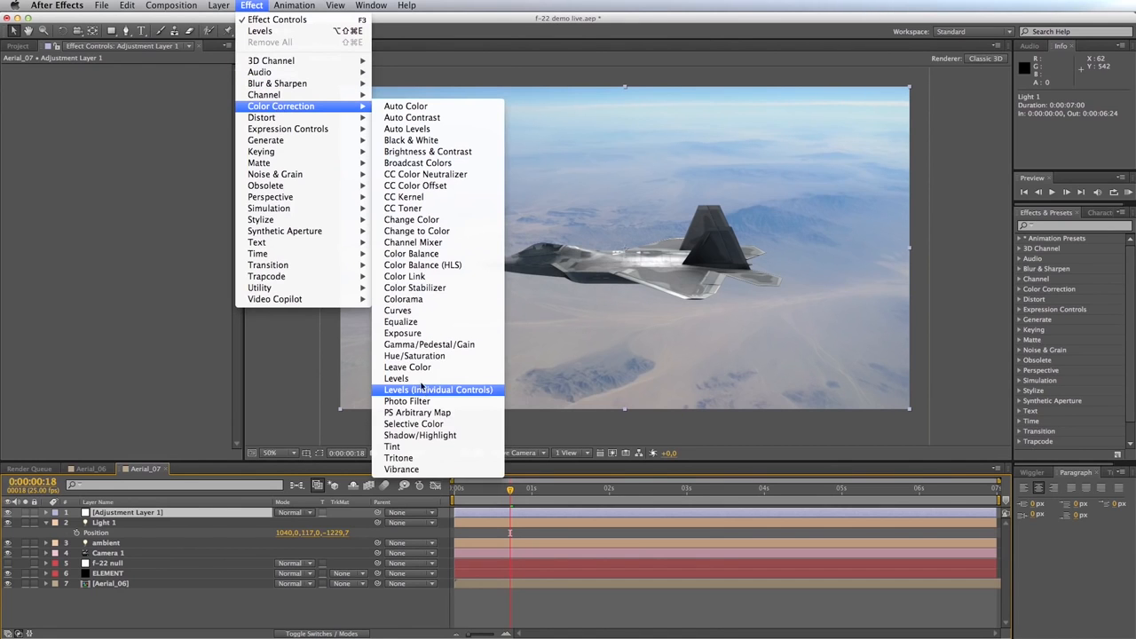
left_click(416, 378)
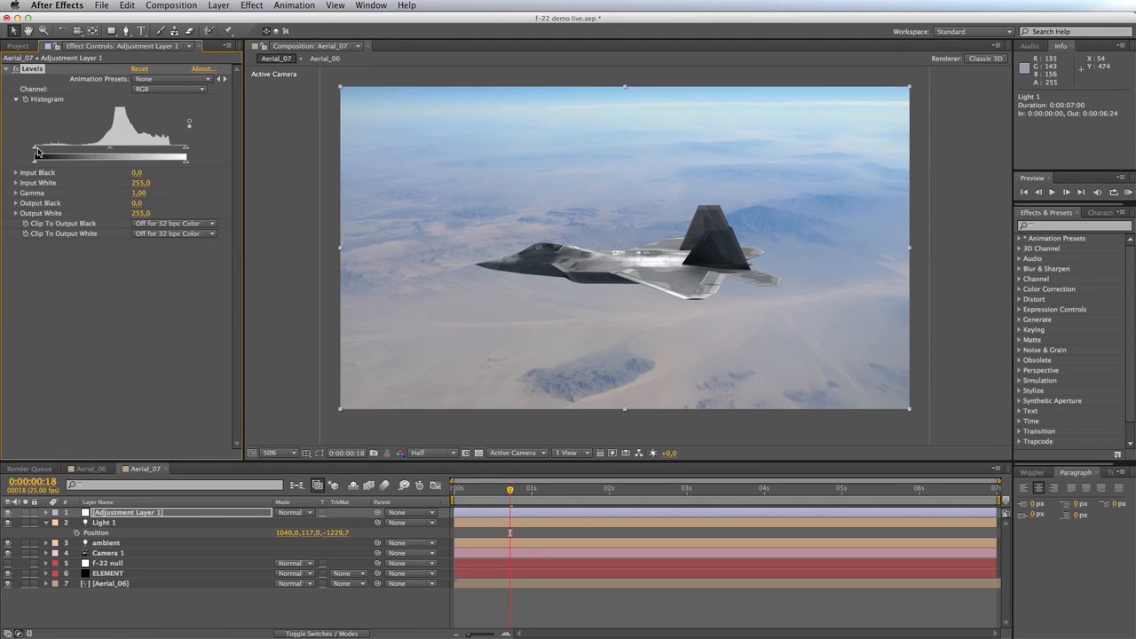
left_click_drag(186, 151, 112, 152)
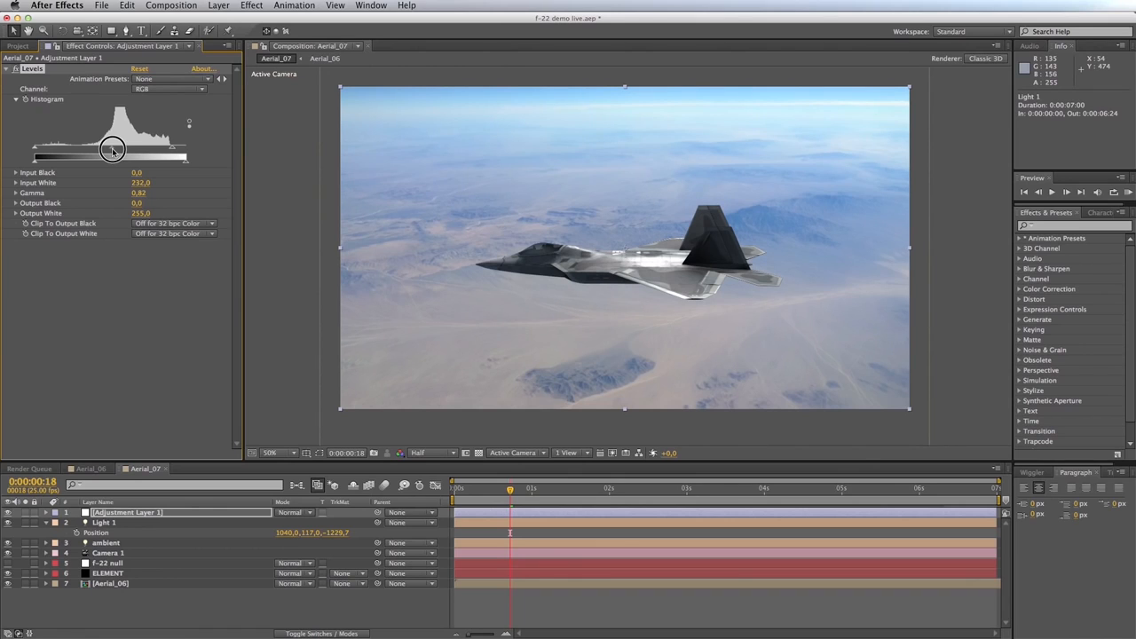
left_click_drag(112, 151, 113, 152)
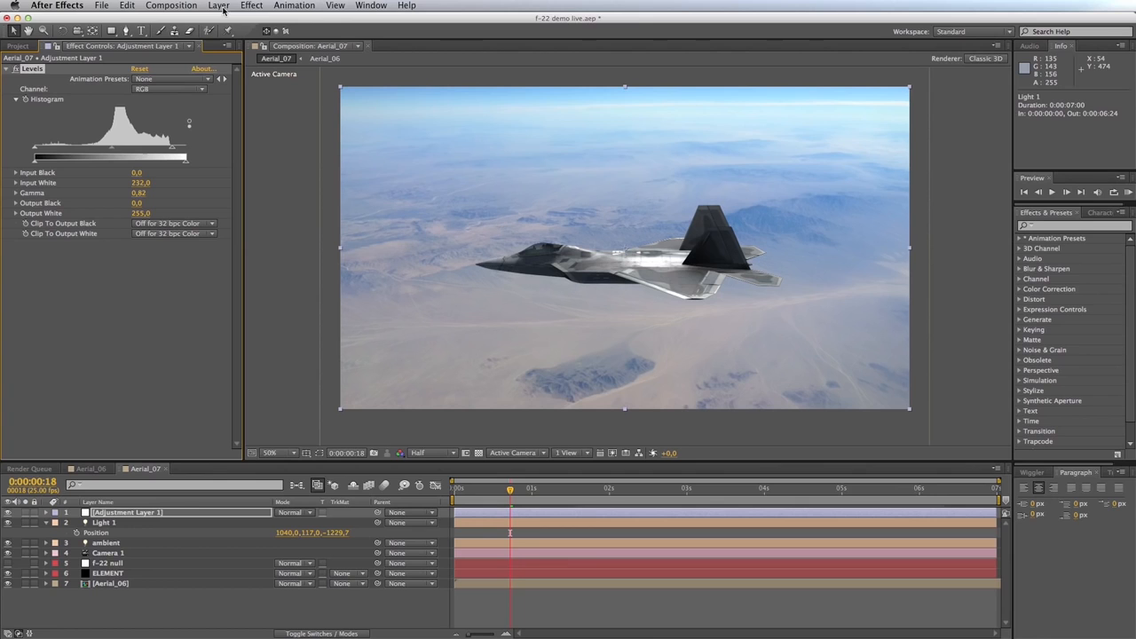
Add Hue/Saturation to the adjustment layer, set Master Saturation to 20, and collapse the effect's settings.
left_click(252, 5)
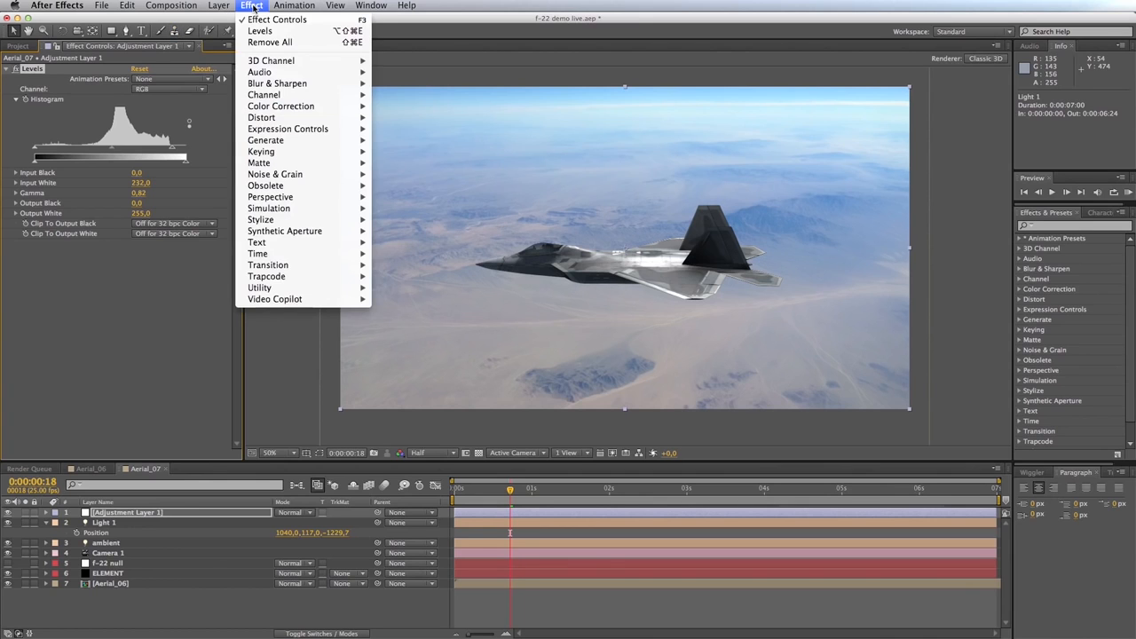
mouse_move(287, 107)
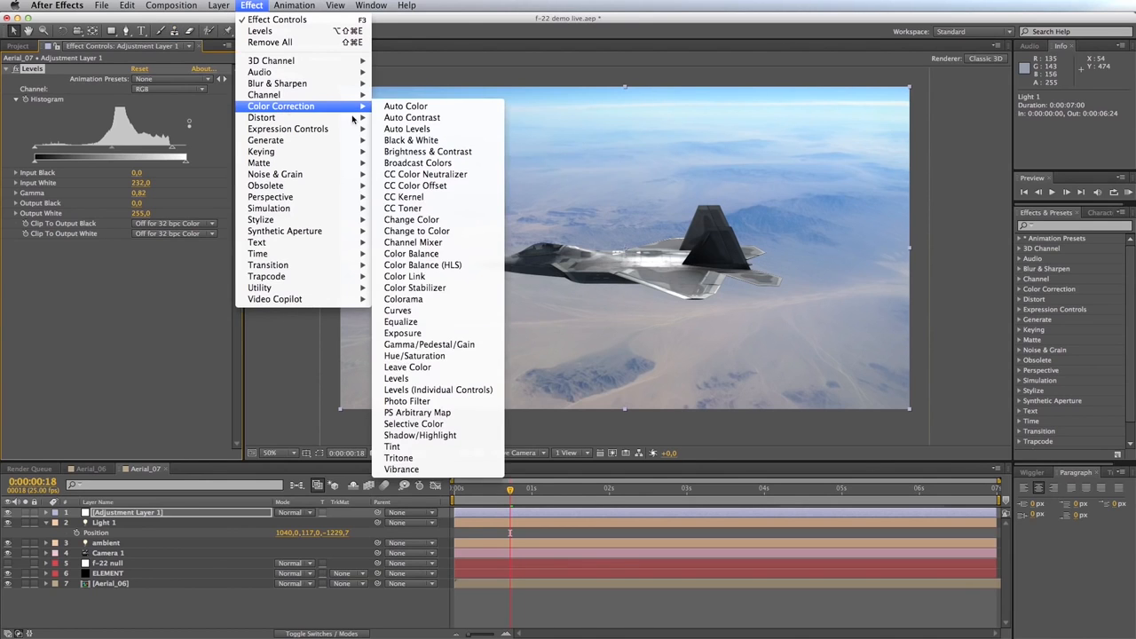
left_click(429, 356)
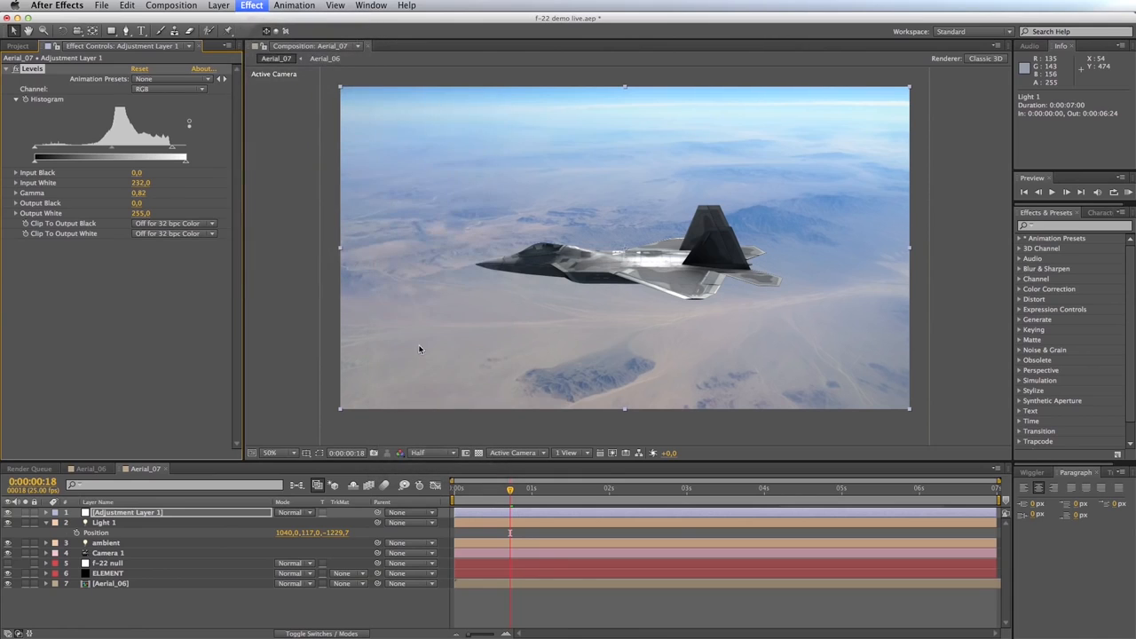
left_click(138, 364)
left_click_drag(138, 364, 141, 364)
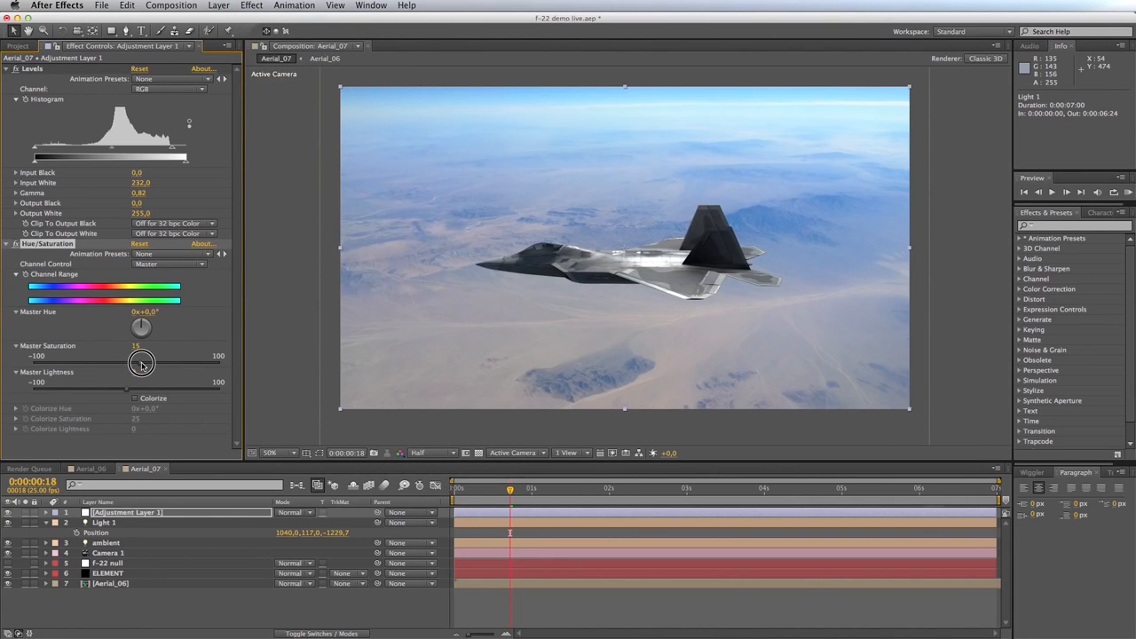
left_click(138, 345)
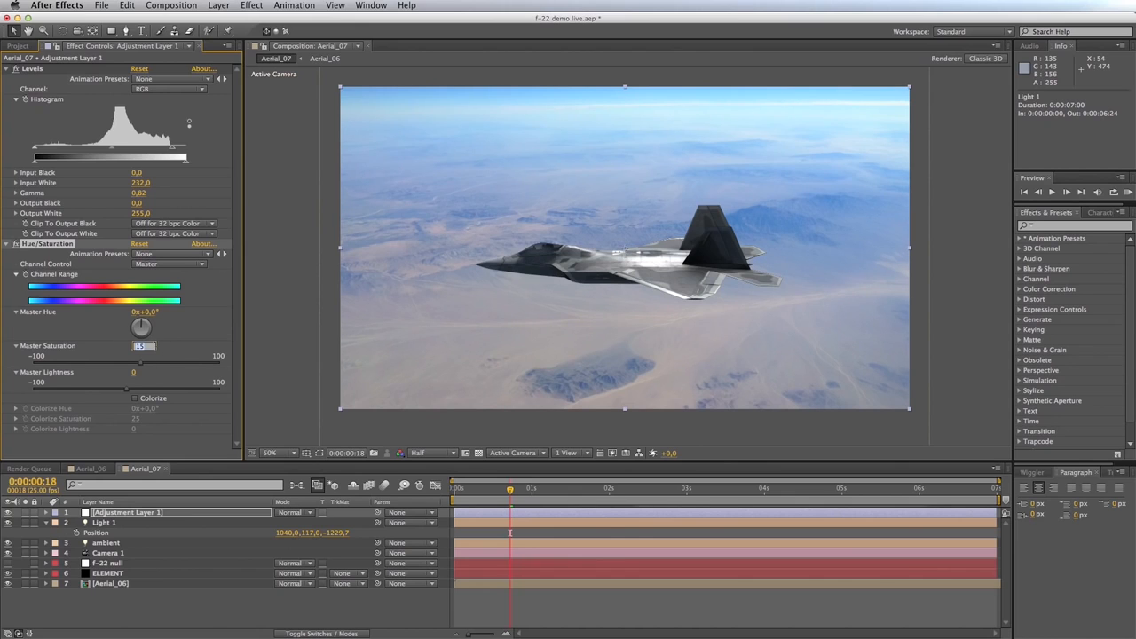
key("Return")
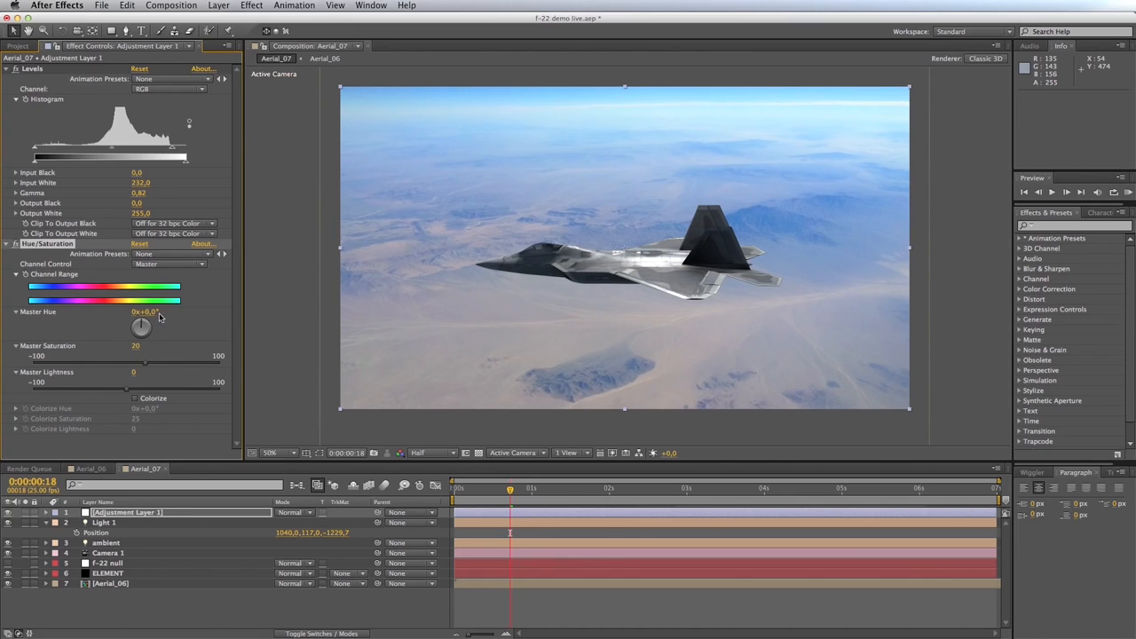
left_click(9, 244)
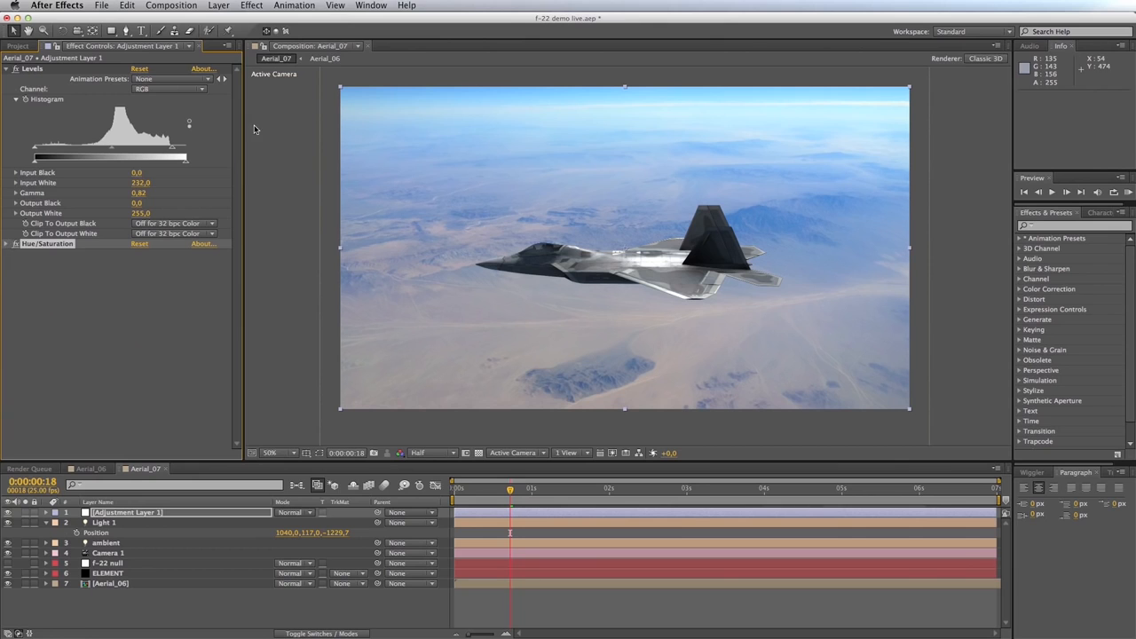
Add Color Balance to the adjustment layer and set Hilight Red Balance to 10.
left_click(251, 6)
mouse_move(277, 107)
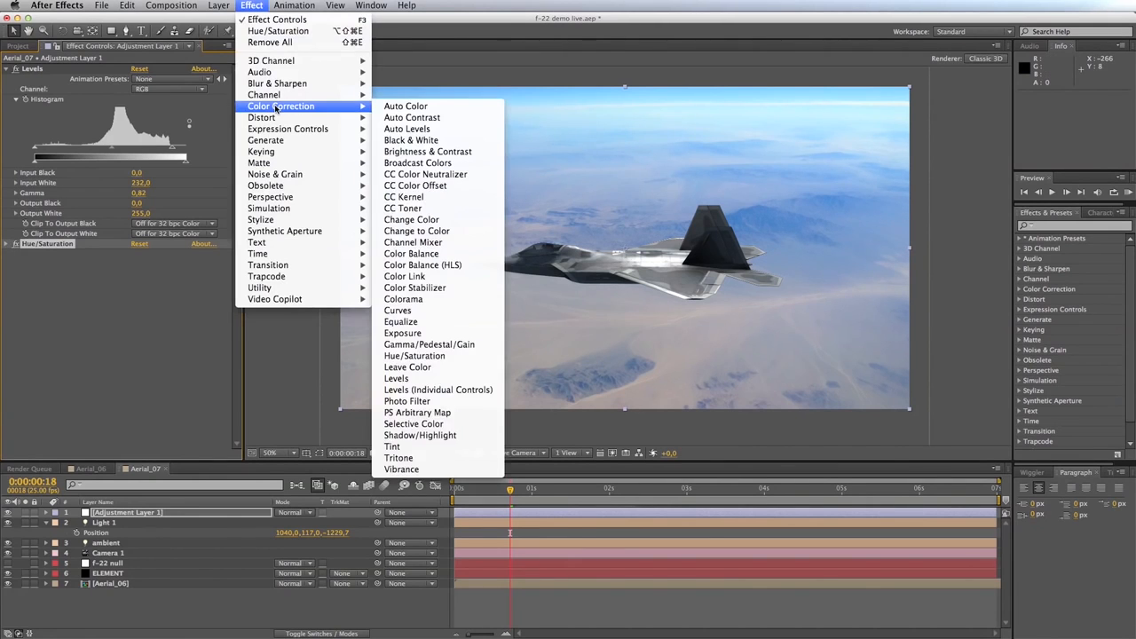
left_click(413, 255)
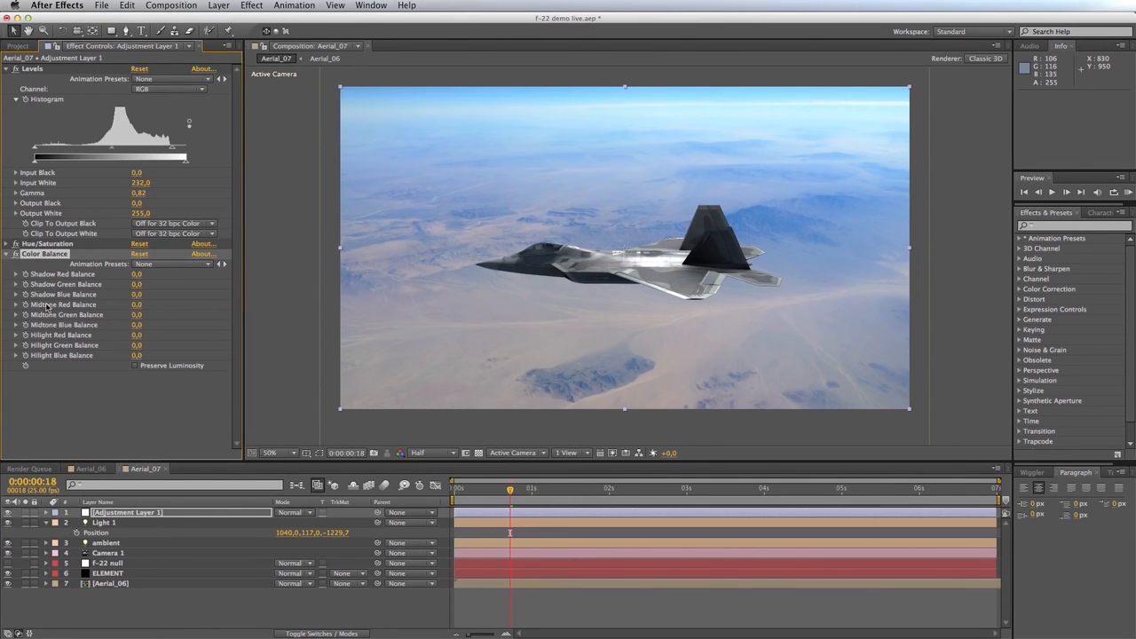
left_click(138, 334)
left_click_drag(138, 335, 139, 335)
left_click(139, 335)
type("10")
key("Return")
Set the Color Balance effect's Shadow Green Balance to 10 and toggle the effect off and on to compare.
left_click(136, 284)
type("5")
key("Return")
left_click(139, 284)
key("Return")
left_click(15, 255)
left_click(15, 255)
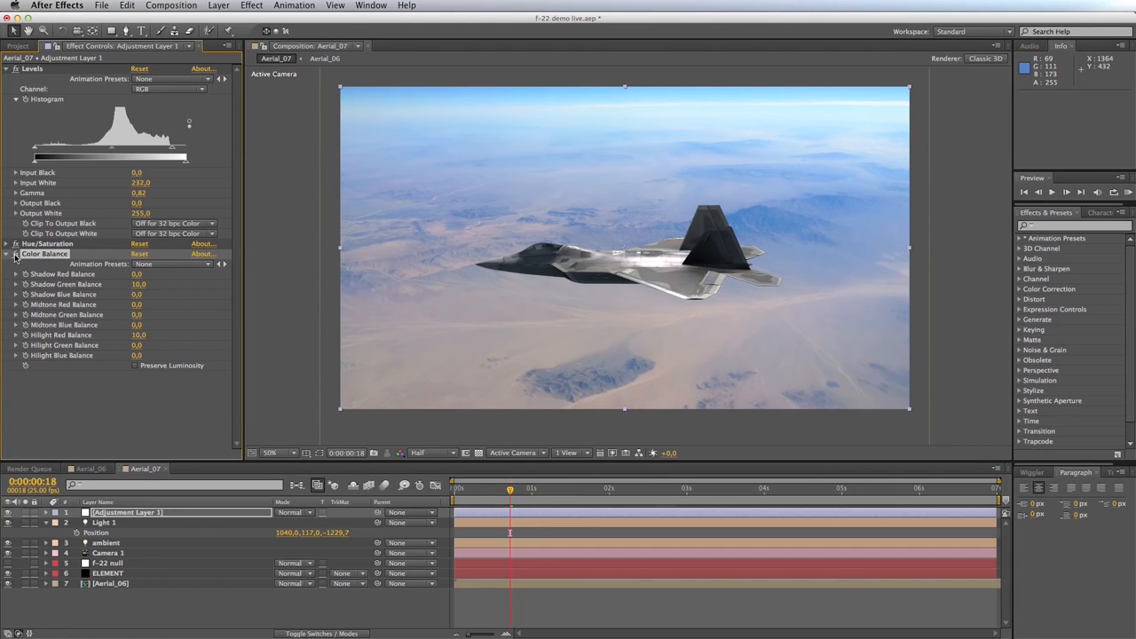